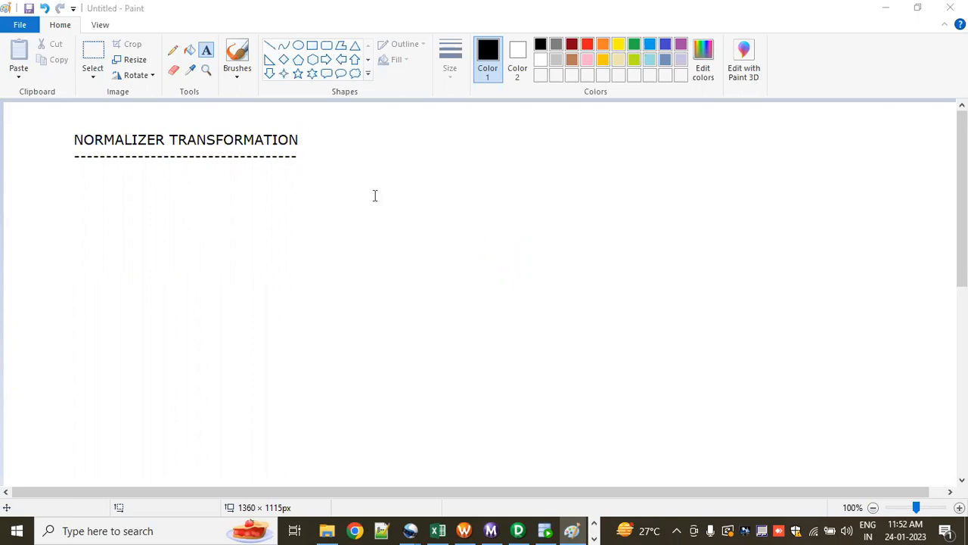
Step: Draw a rectangle about 171 × 79 px below the heading and a right-pointing block arrow about 221 × 78 px beside it
click(166, 184)
click(312, 46)
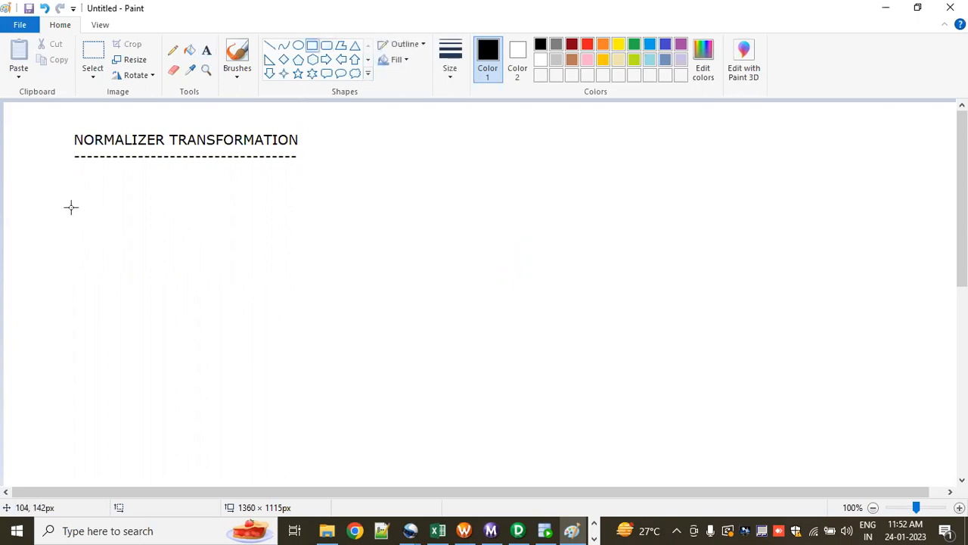
drag(71, 206, 194, 264)
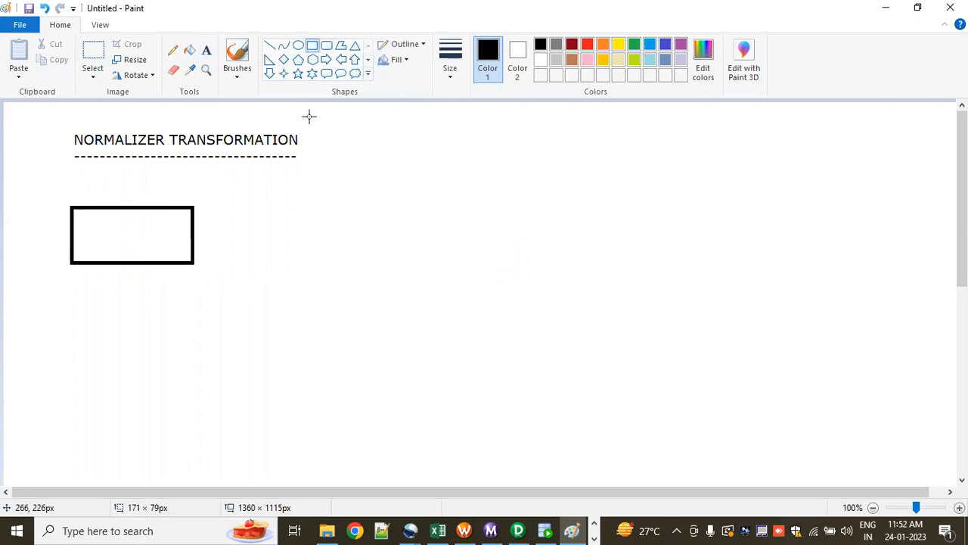
drag(273, 221, 430, 276)
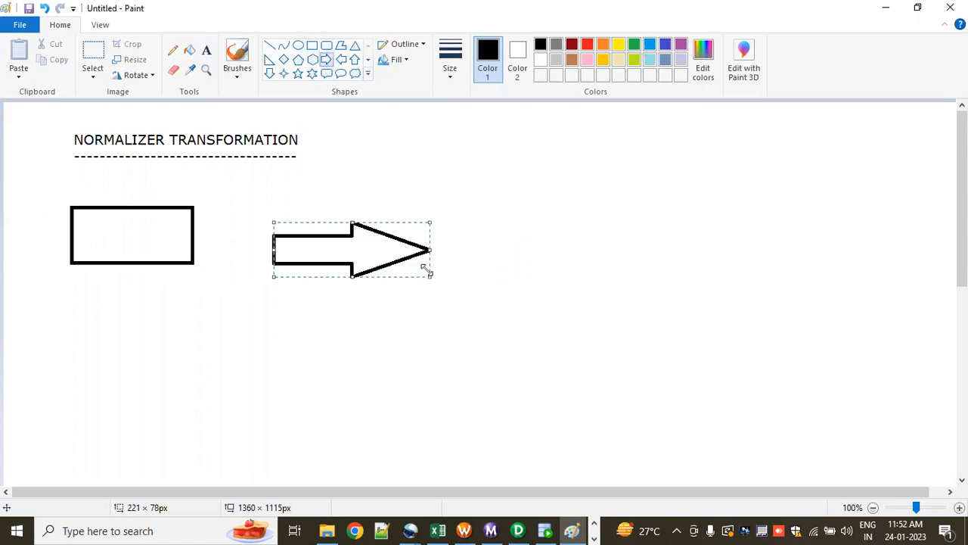
Step: Draw a tall rectangle about 232 × 381 px beyond the arrow's tip as the target table
click(311, 46)
mouse_move(522, 183)
mouse_down()
mouse_move(631, 374)
mouse_move(698, 438)
mouse_move(688, 452)
mouse_up()
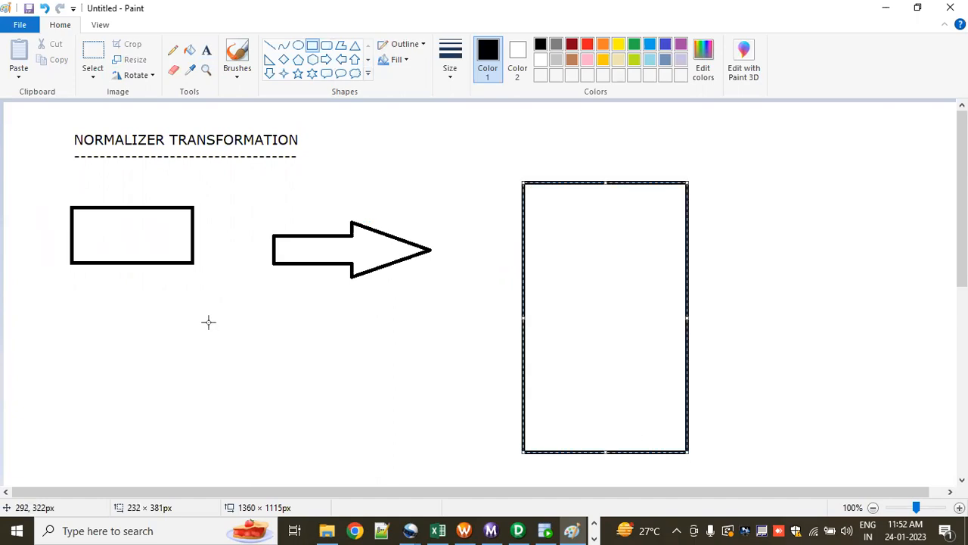
click(96, 215)
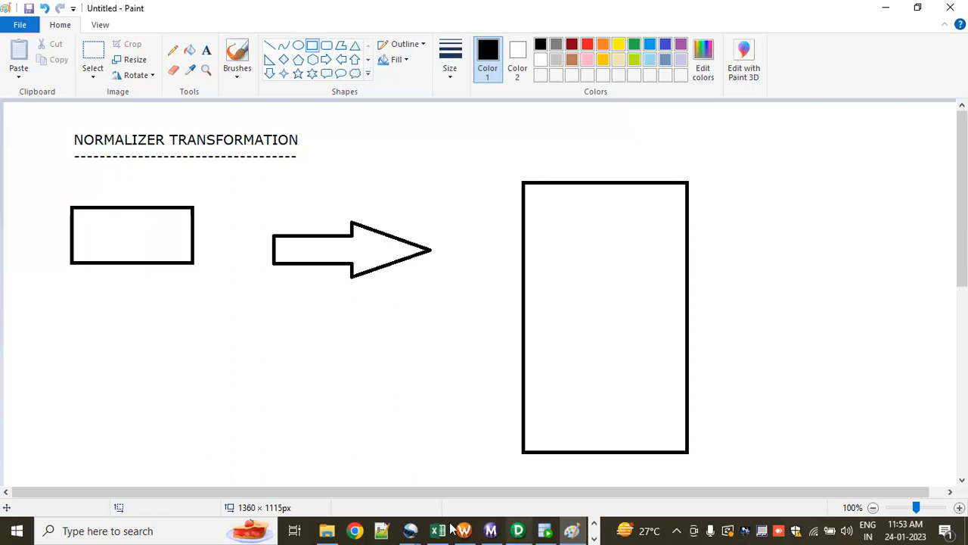
Step: Switch to the NORMALIZER workbook in Excel and review the customer and item columns of the RETAIL_SRC table
key(alt+Tab)
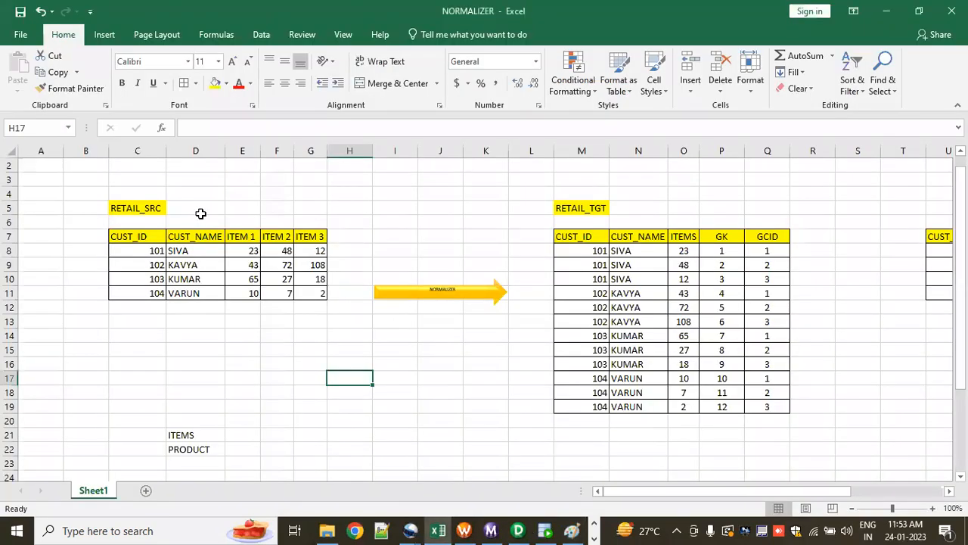
click(148, 210)
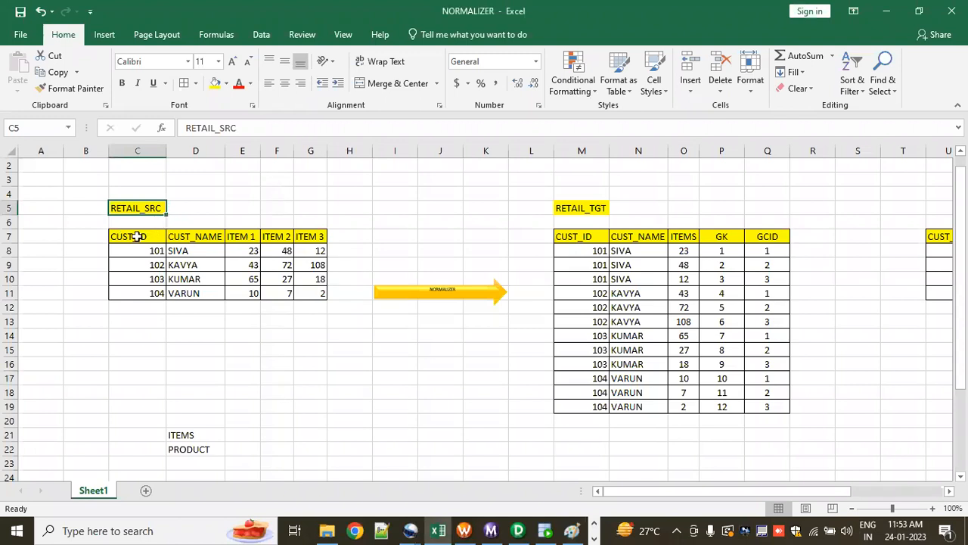
drag(144, 236, 149, 292)
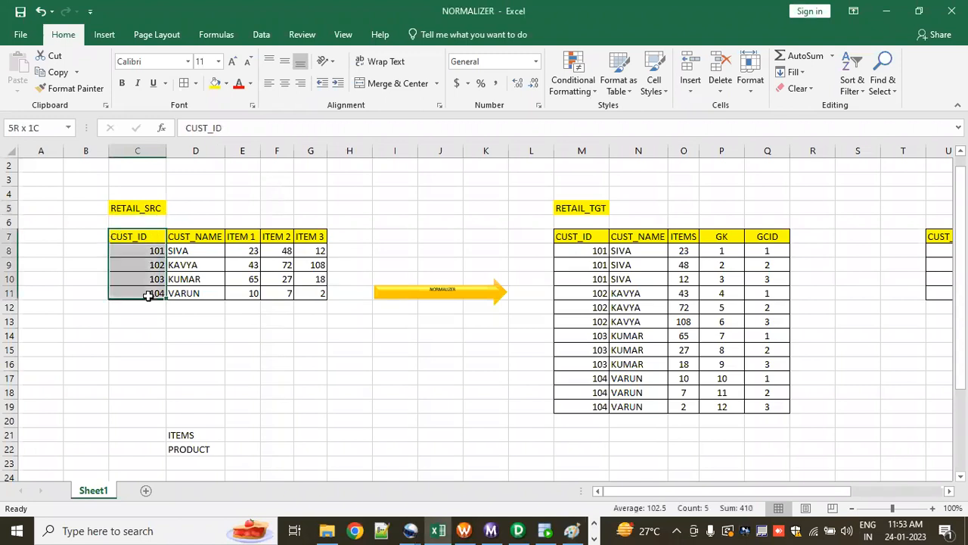
drag(194, 235, 209, 309)
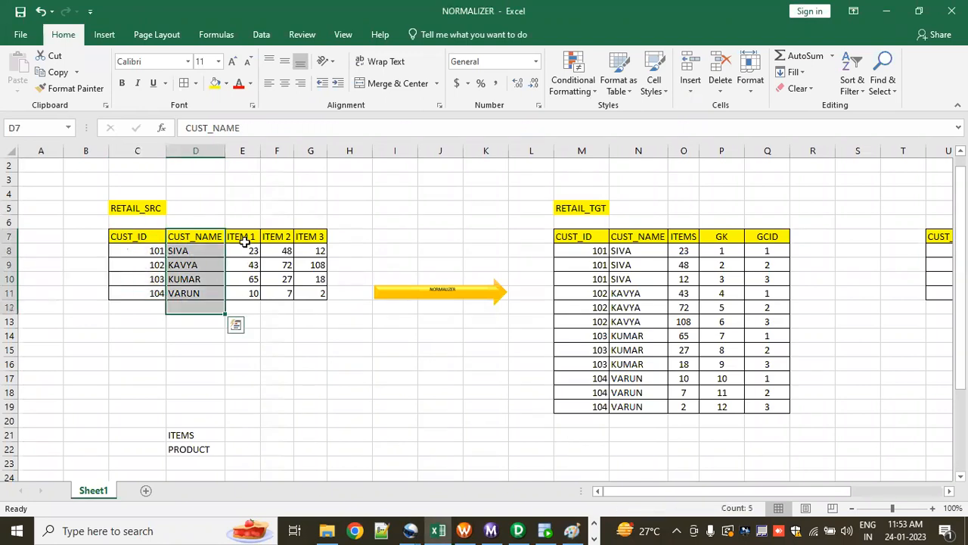
drag(243, 237, 254, 293)
drag(276, 236, 292, 288)
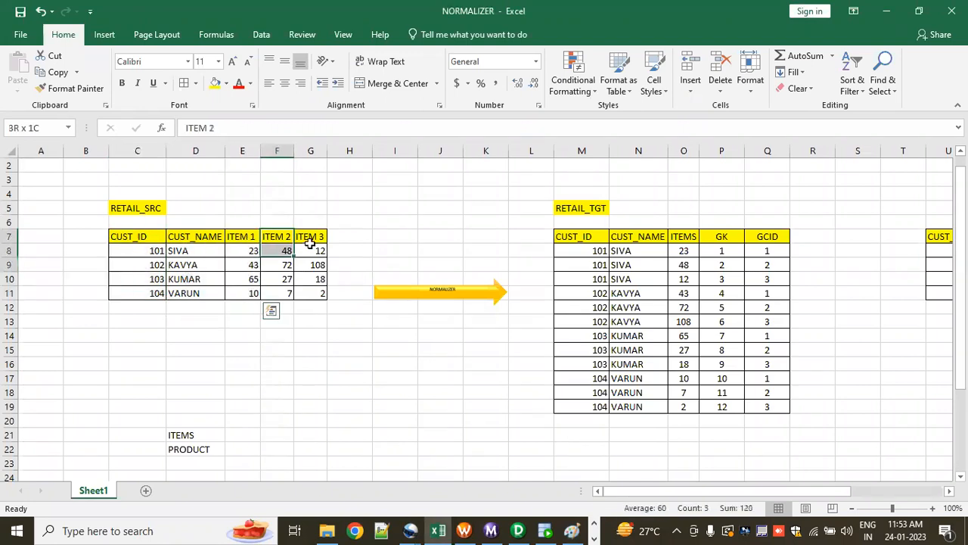
drag(312, 236, 321, 294)
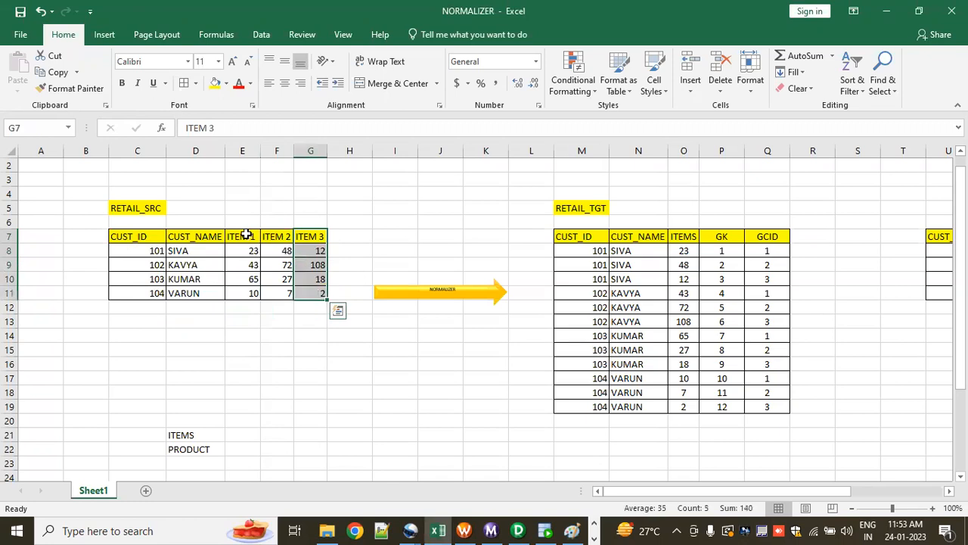
drag(246, 236, 311, 307)
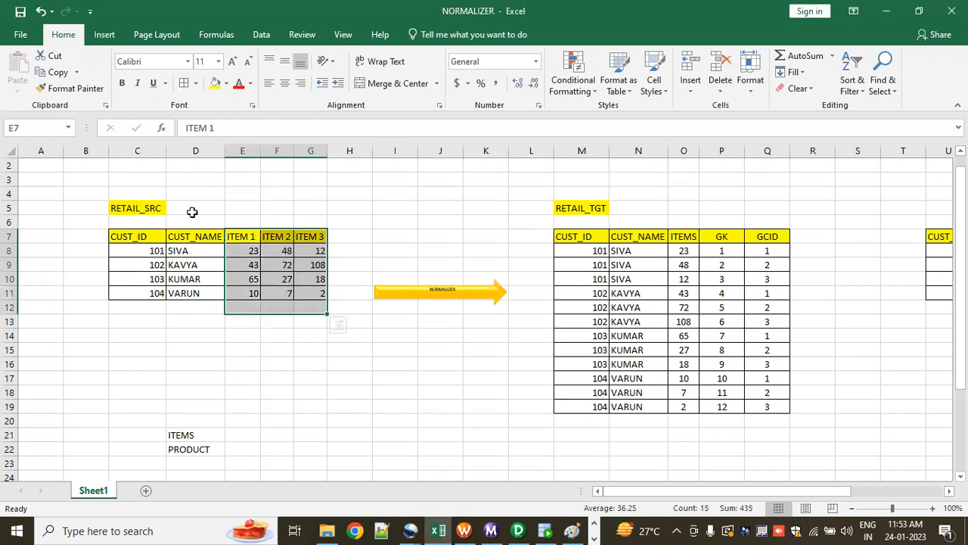
click(146, 237)
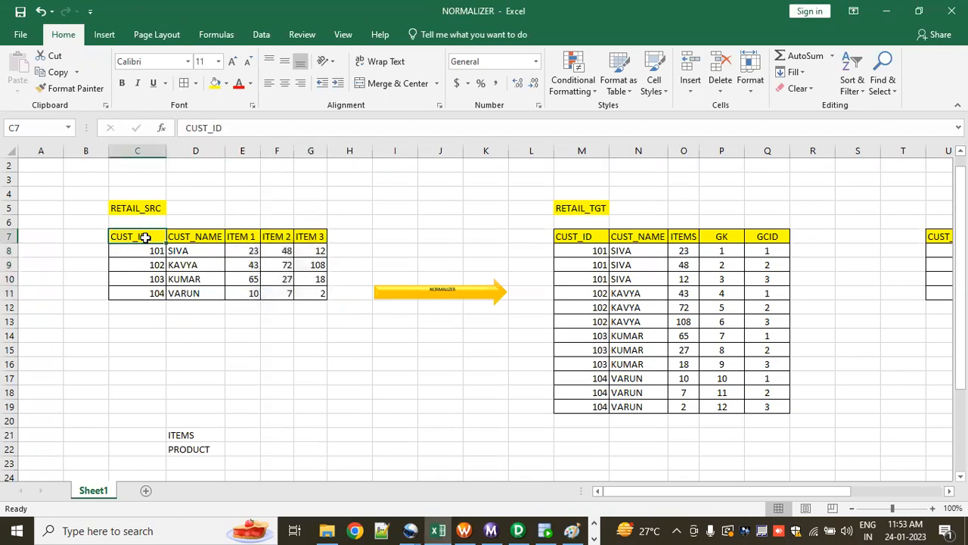
click(189, 238)
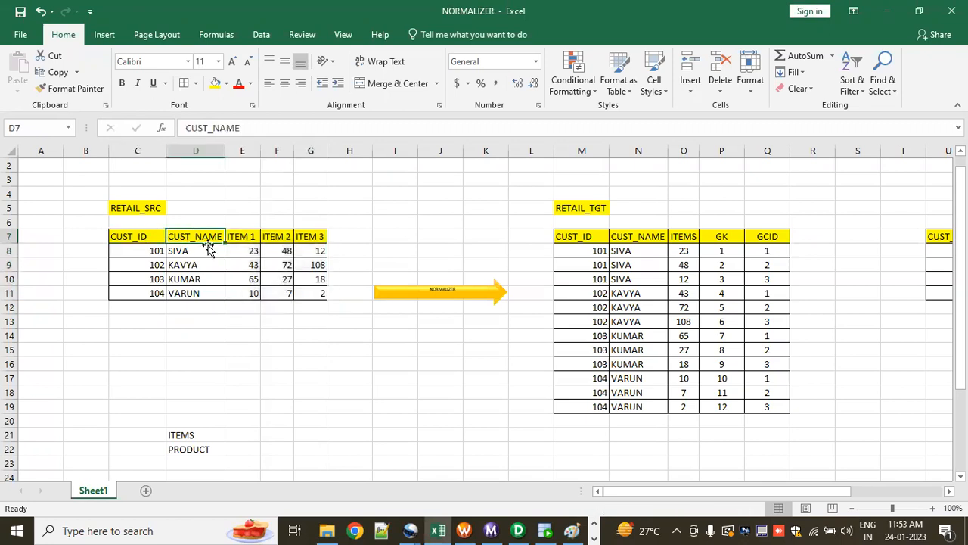
click(202, 320)
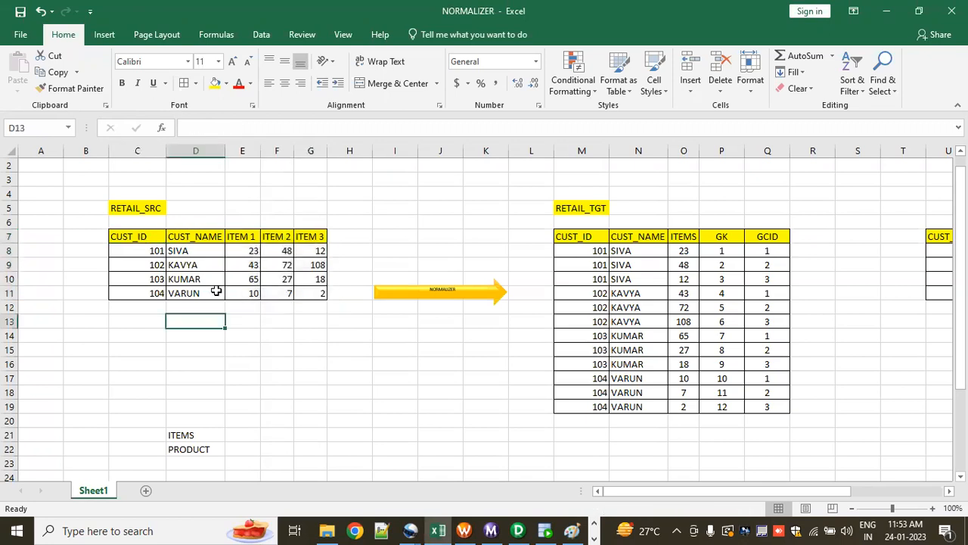
Step: Examine the first customer record in row 8, matching its values to the ITEM 1, ITEM 2 and ITEM 3 headers
click(151, 250)
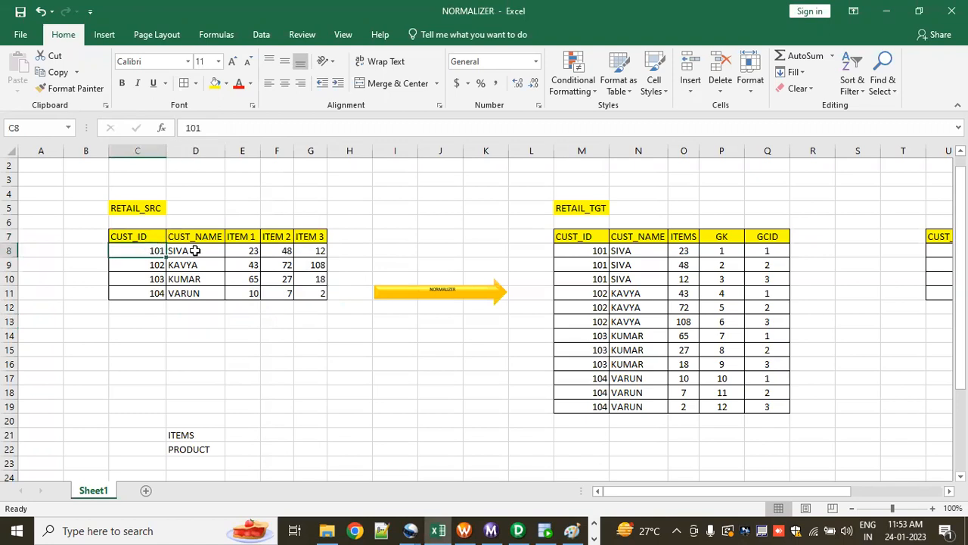
key(Right)
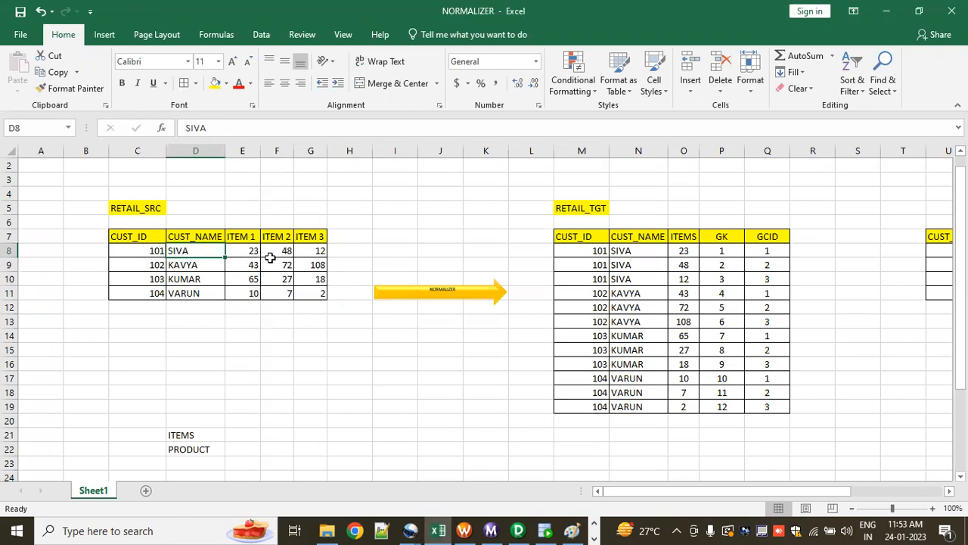
click(247, 251)
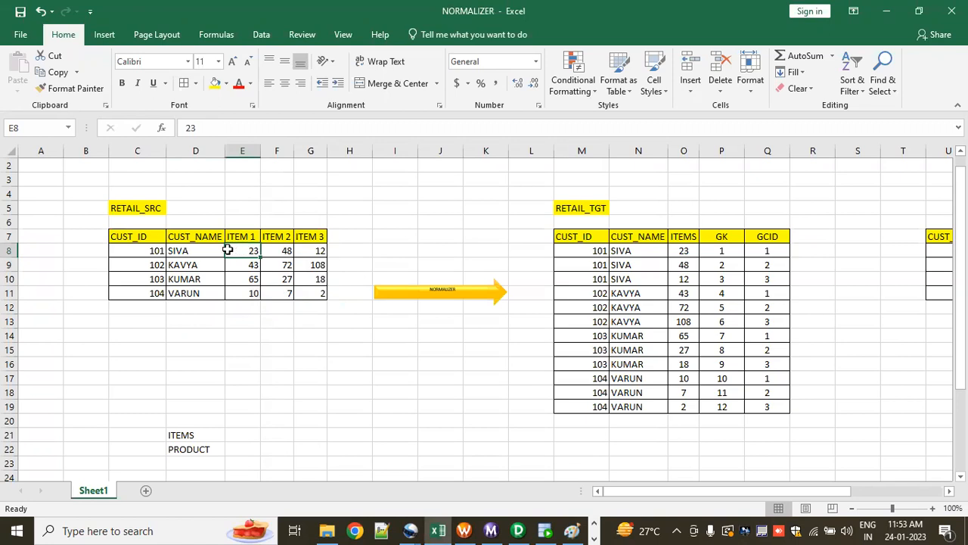
click(278, 250)
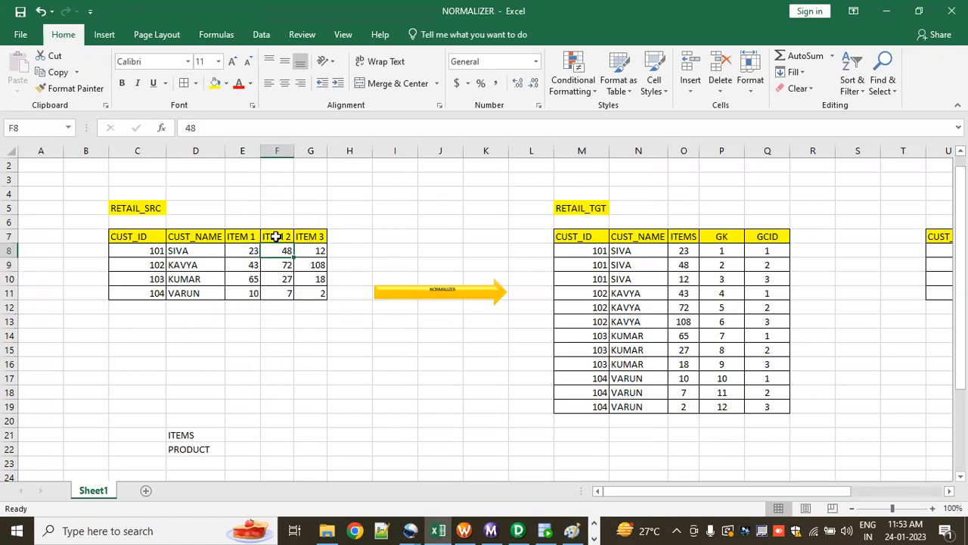
click(272, 236)
click(312, 250)
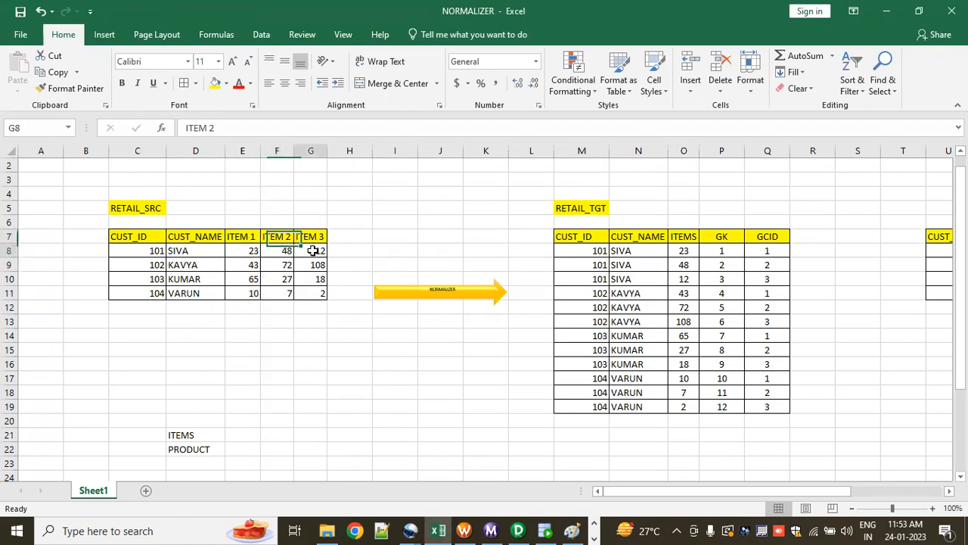
click(309, 236)
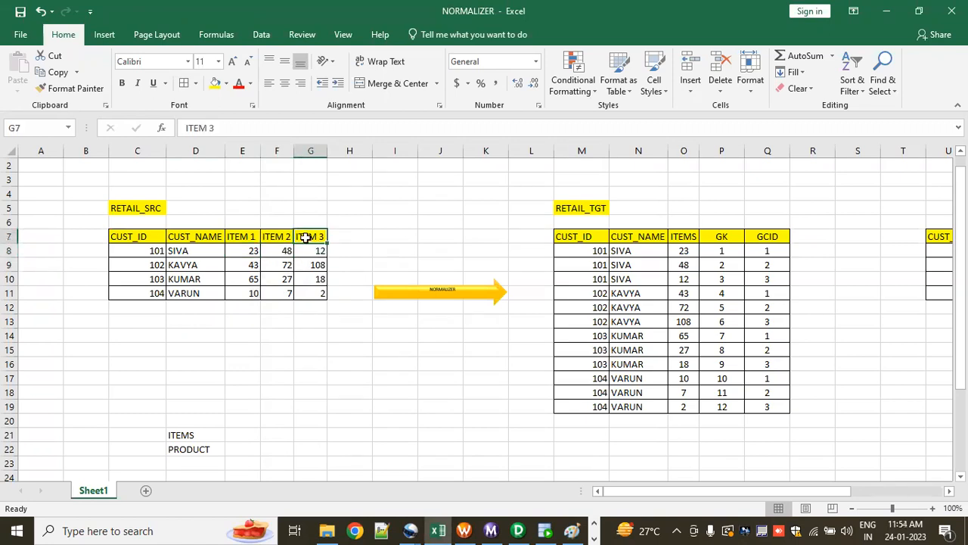
Step: Examine the second customer record in row 9, matching each value to its item header
click(157, 267)
click(210, 266)
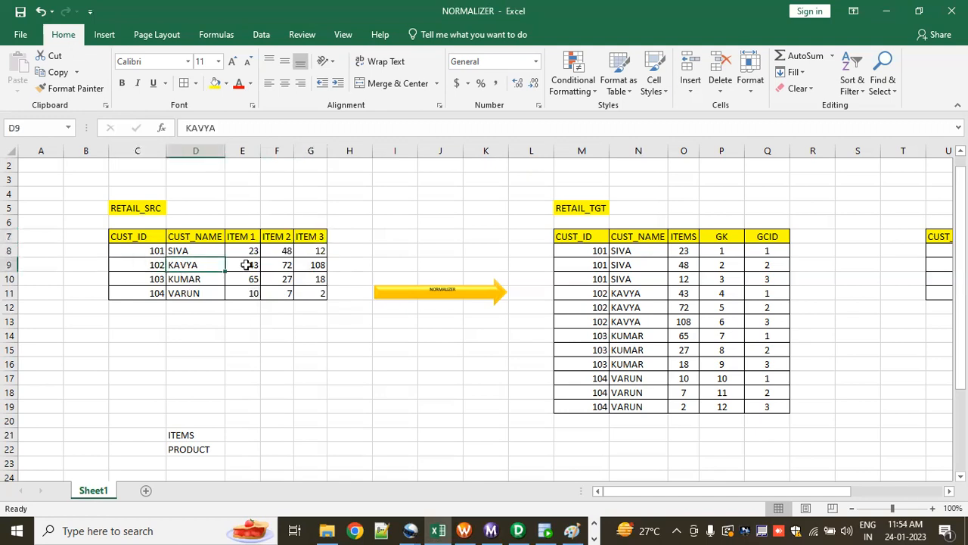
double_click(249, 264)
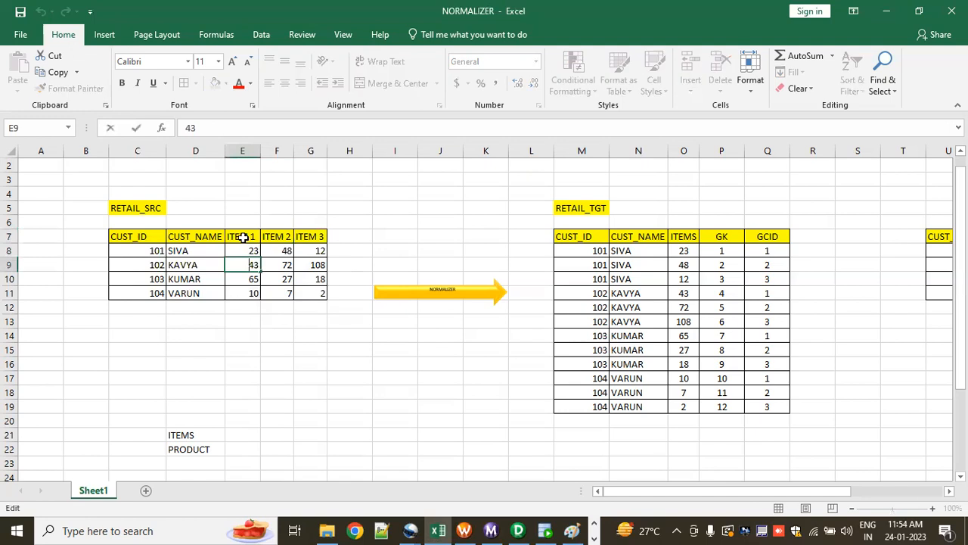
click(242, 237)
click(278, 267)
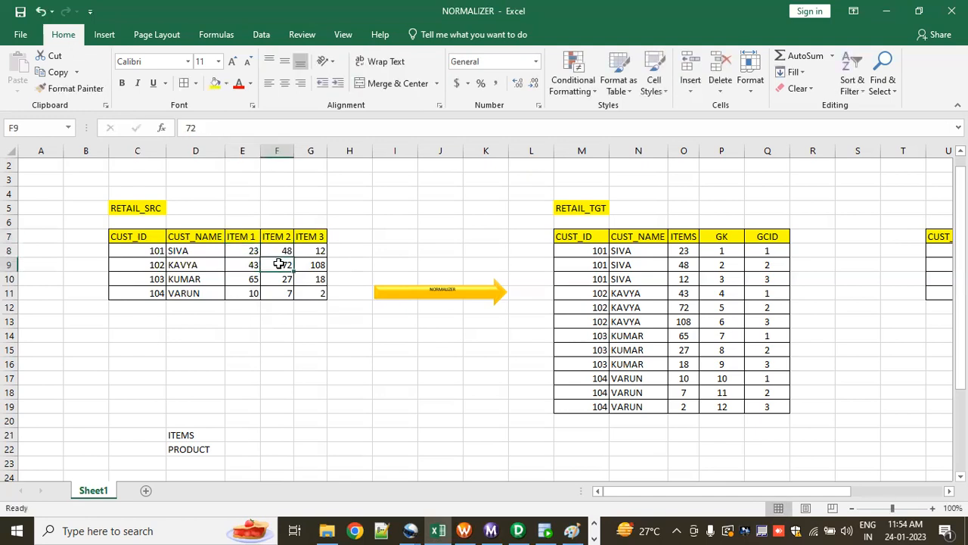
click(274, 236)
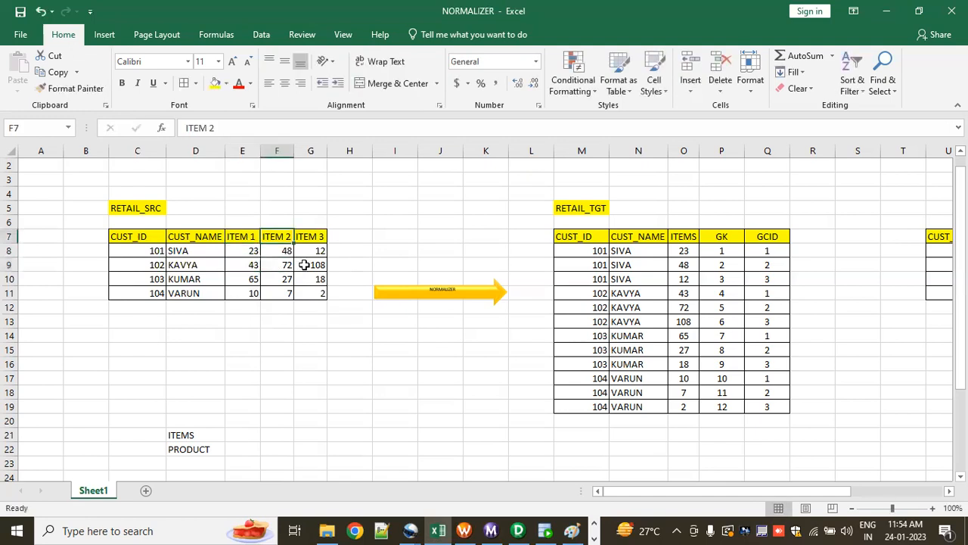
click(316, 265)
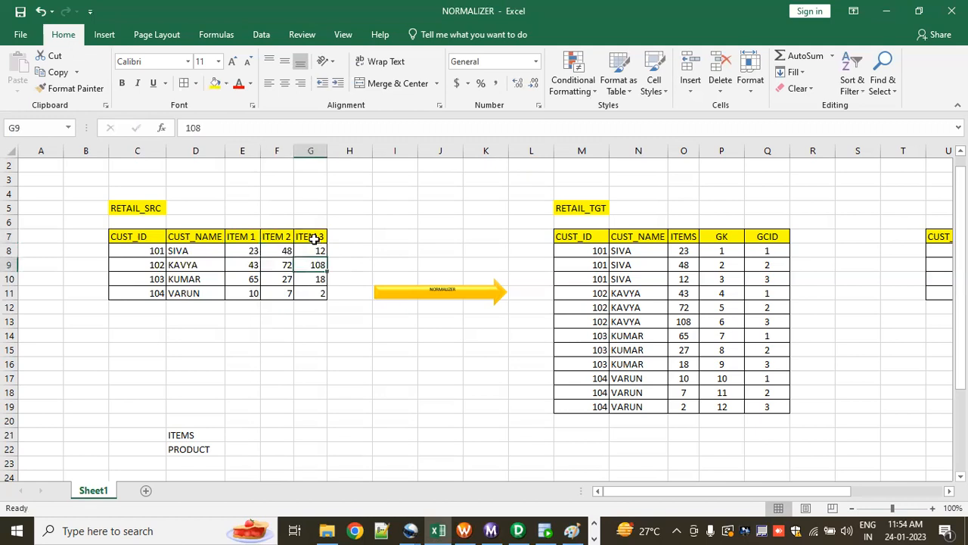
click(311, 236)
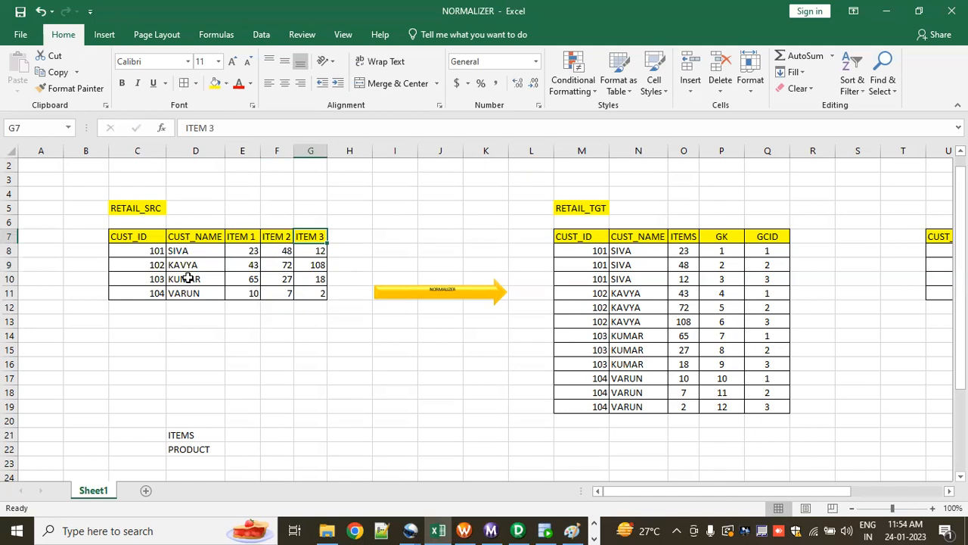
Step: Examine the third customer record in row 10, comparing its item values with the column headers
click(155, 280)
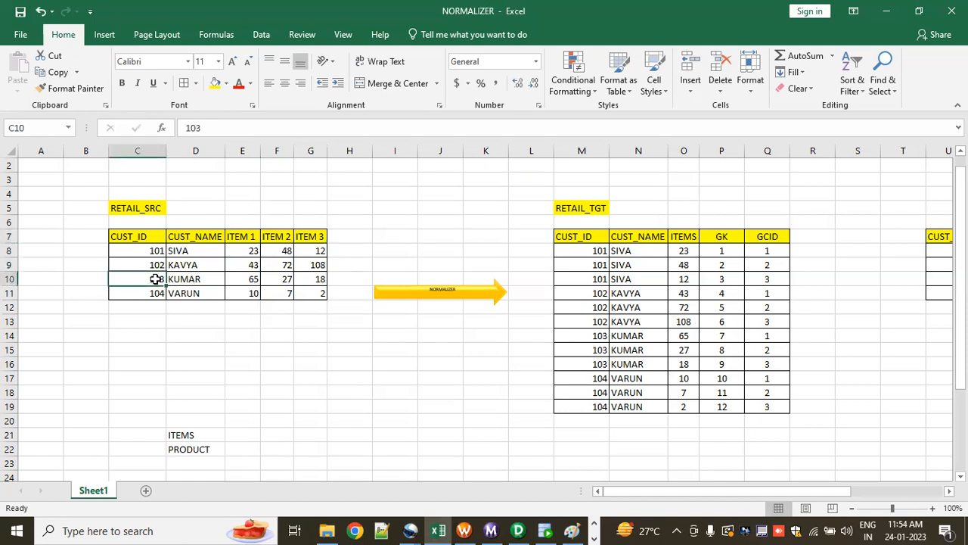
click(203, 280)
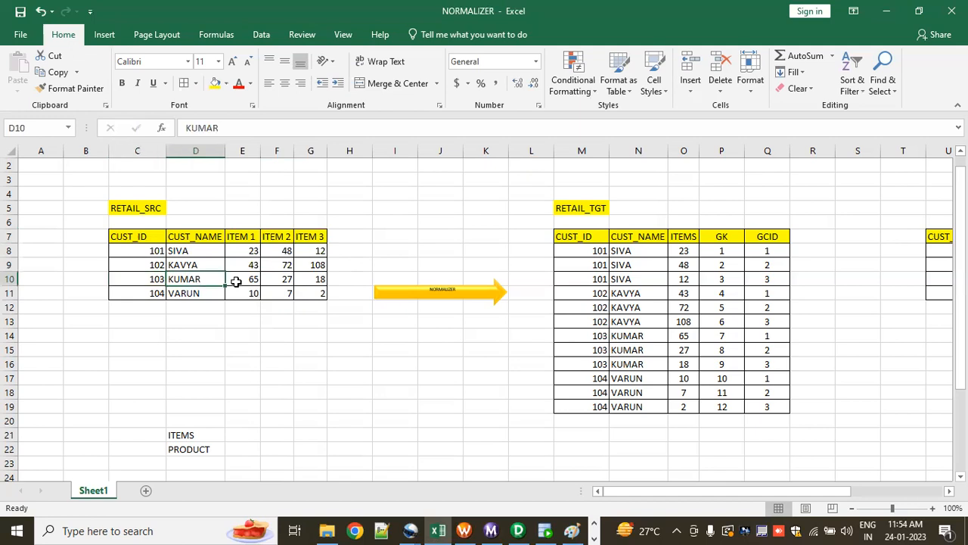
click(241, 280)
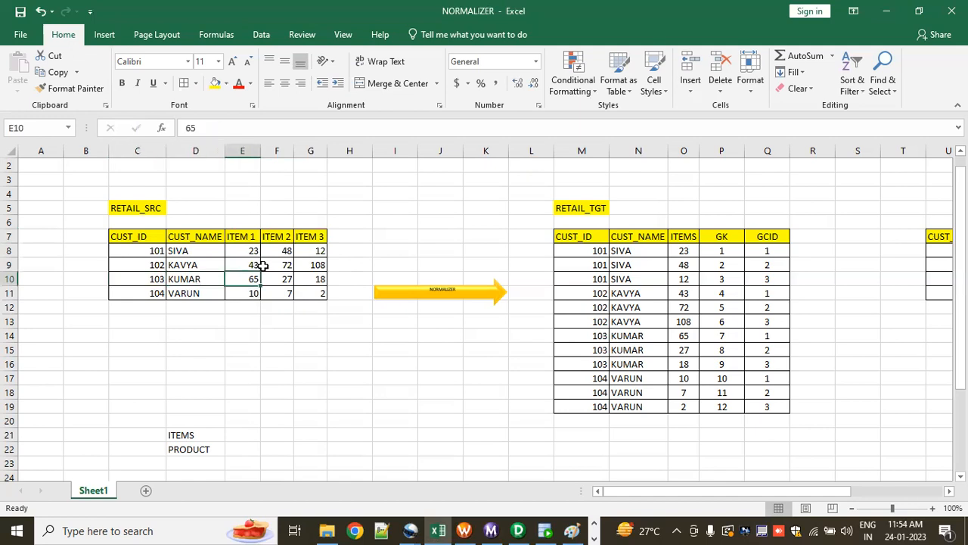
click(244, 237)
click(285, 279)
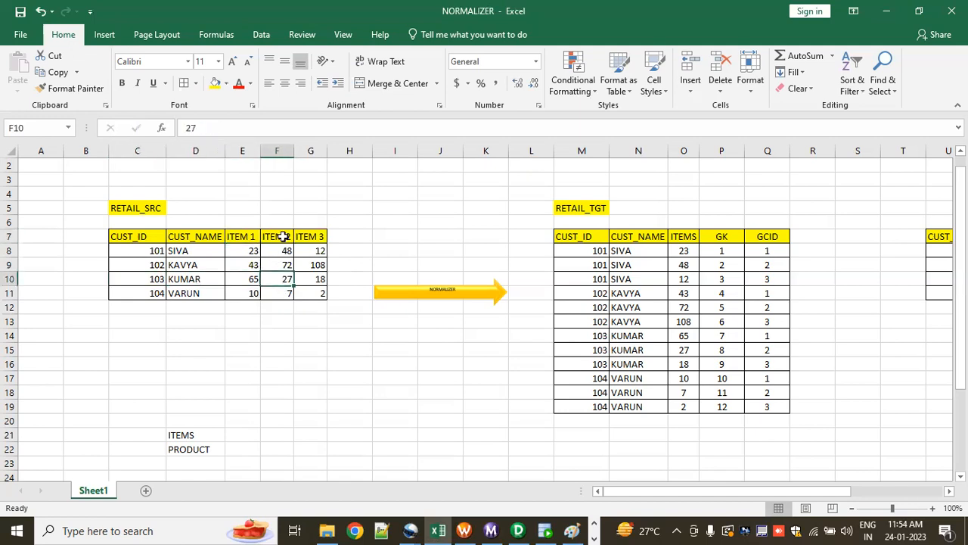
click(277, 237)
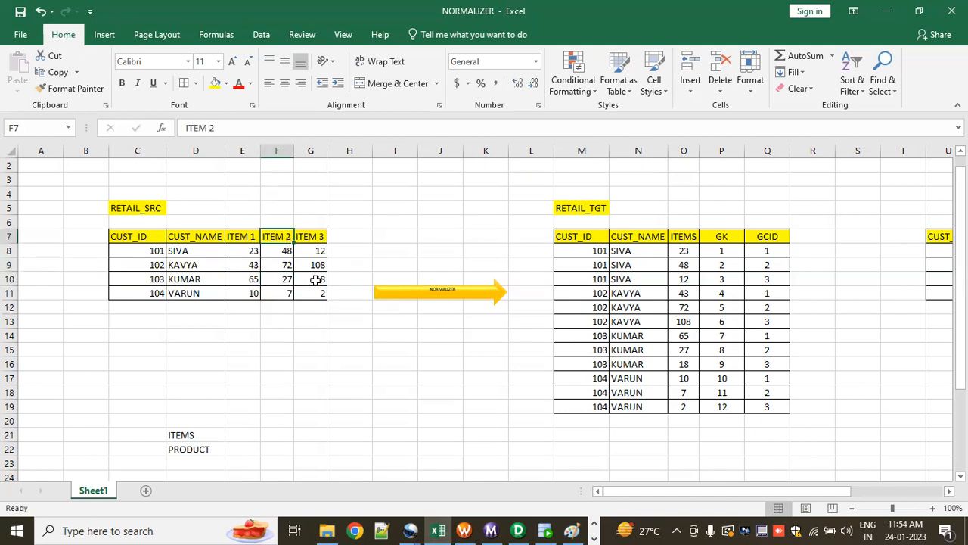
click(307, 237)
Step: Check the fourth customer record in row 11 and the CUST_ID values in C8:C11 of the source table
click(189, 294)
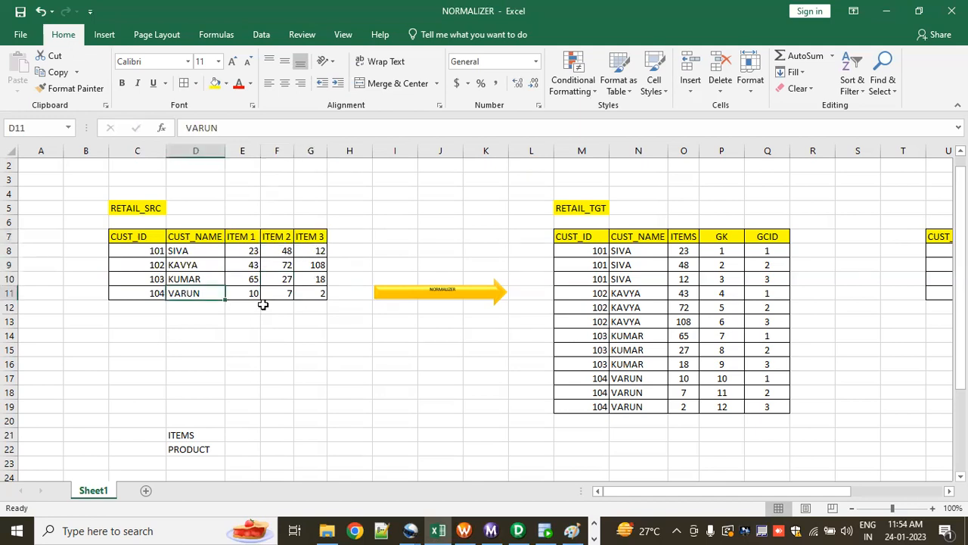
drag(198, 295, 219, 322)
click(113, 333)
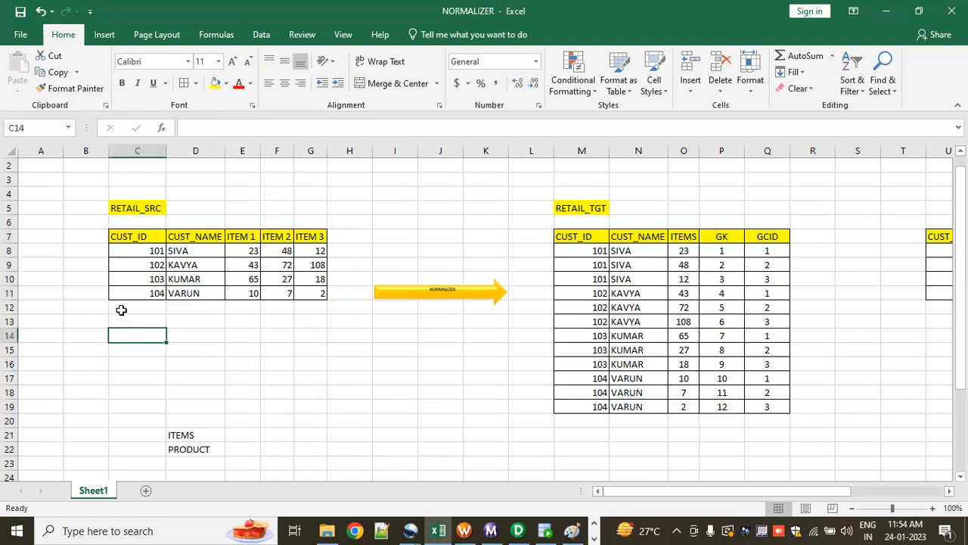
drag(145, 249, 155, 296)
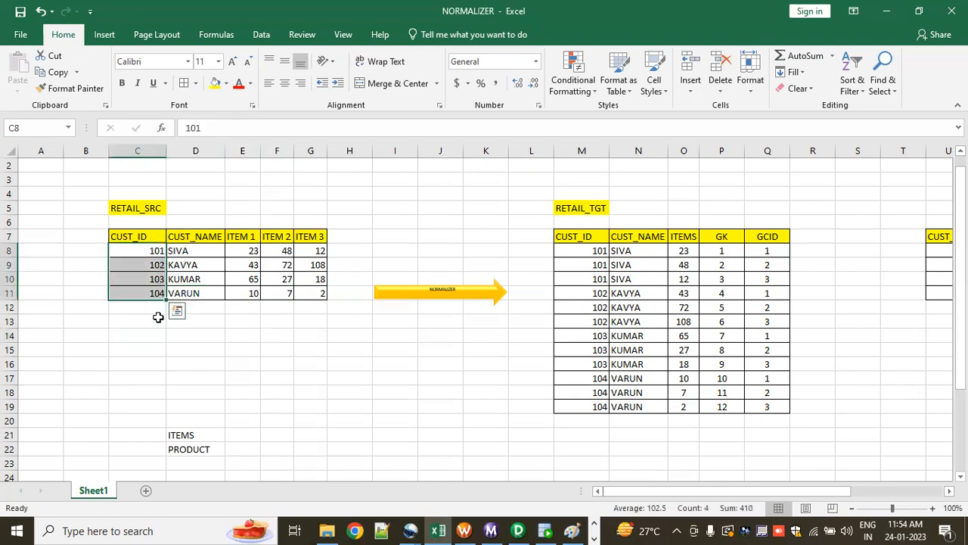
Step: Examine the CUST_NAME, ITEM 1, ITEM 2 and ITEM 3 columns of the source table, one column at a time
drag(194, 253, 197, 284)
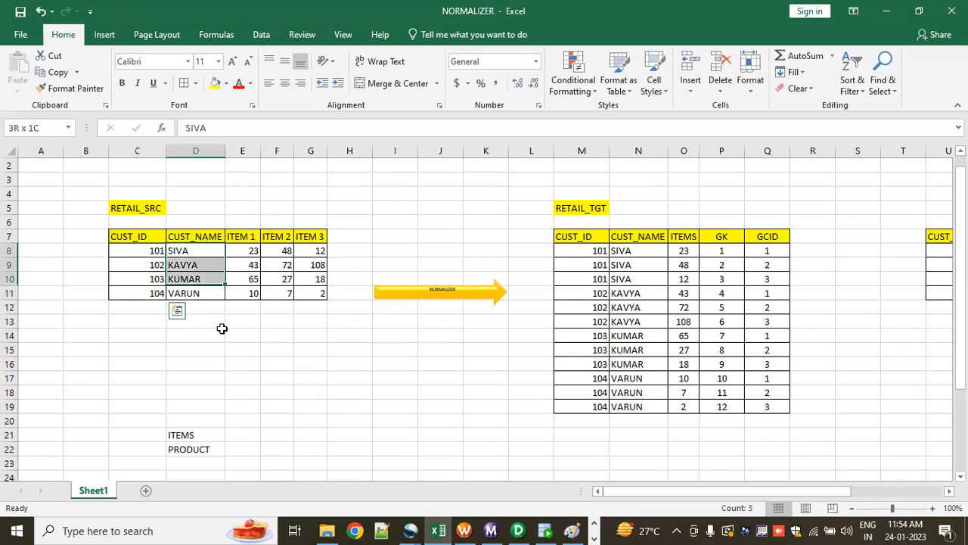
click(208, 351)
drag(246, 254, 245, 290)
drag(277, 252, 281, 293)
drag(310, 248, 311, 291)
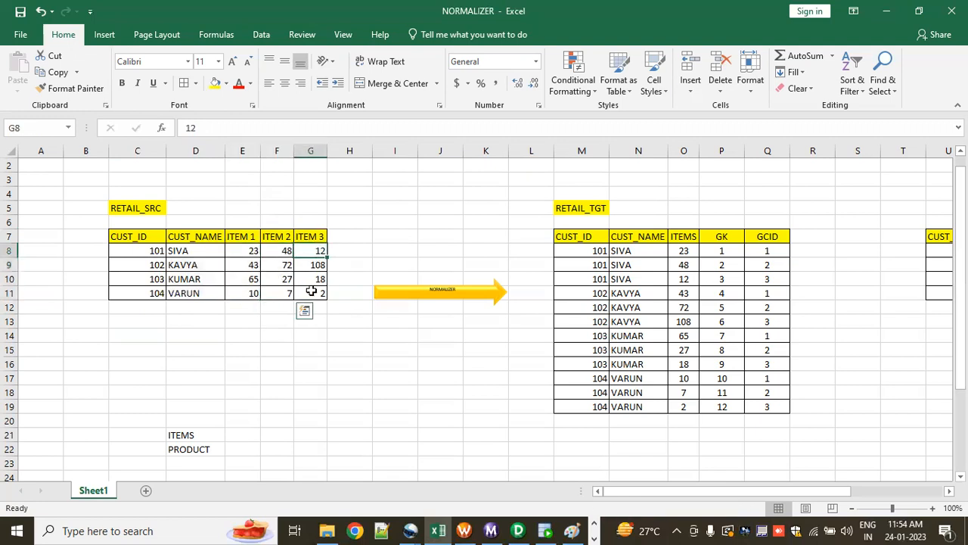
click(349, 346)
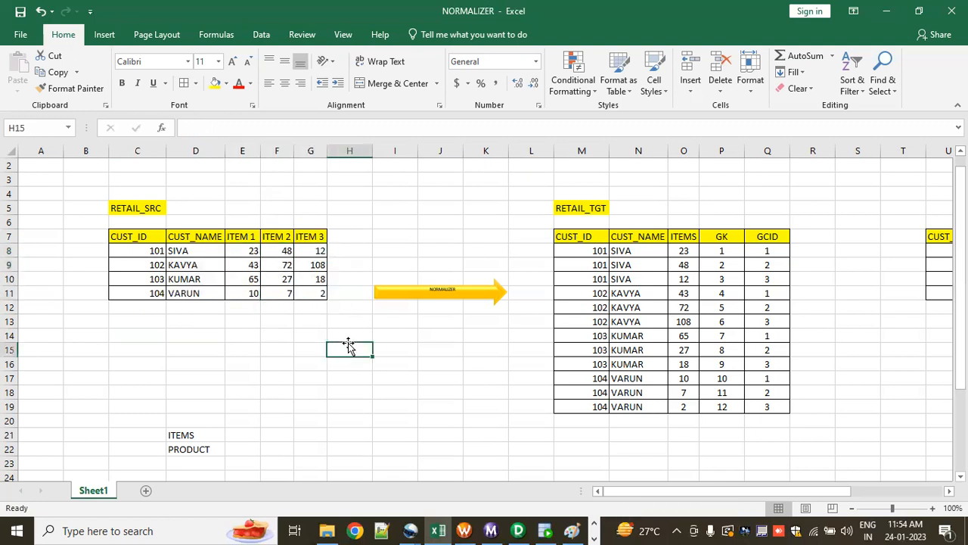
Step: Review the whole RETAIL_SRC table and the NORMALIZER arrow that links it to the target
drag(88, 188, 324, 326)
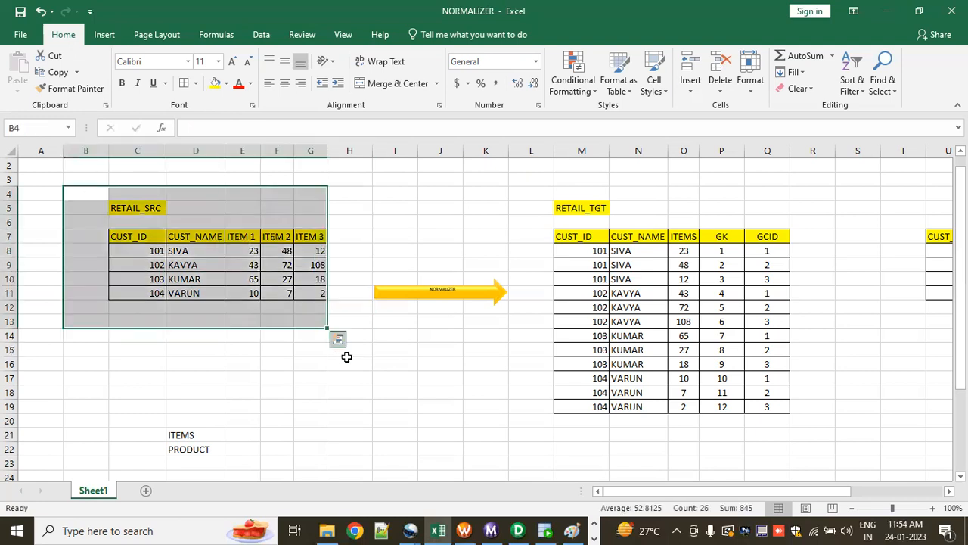
click(350, 362)
click(420, 299)
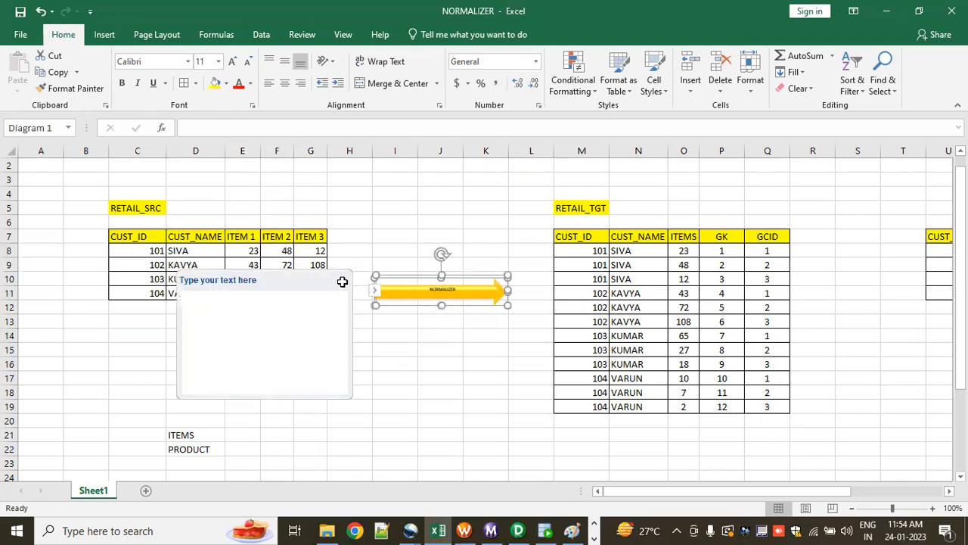
click(439, 249)
drag(368, 231, 495, 392)
click(438, 436)
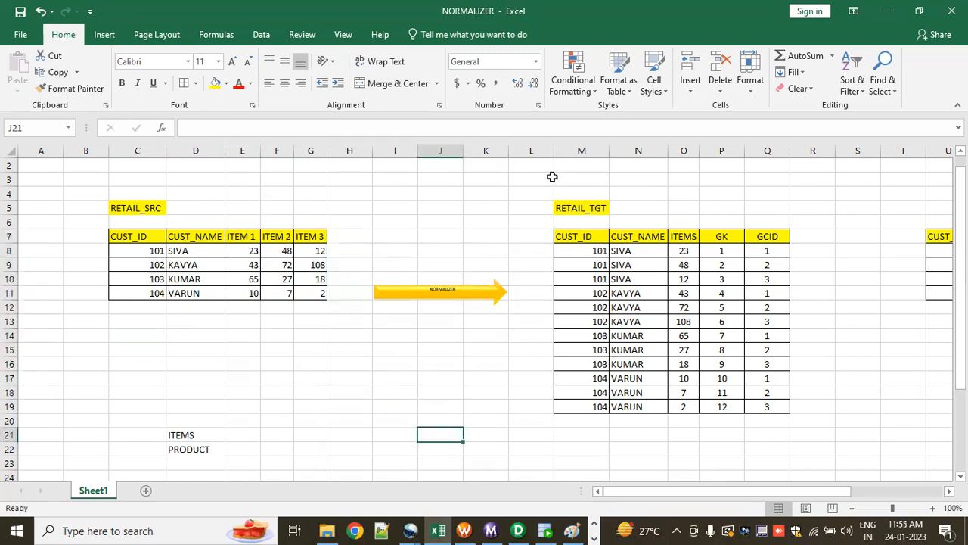
Step: Examine the RETAIL_TGT title and its CUST_ID, CUST_NAME and ITEMS column headers
drag(533, 180, 613, 216)
click(506, 252)
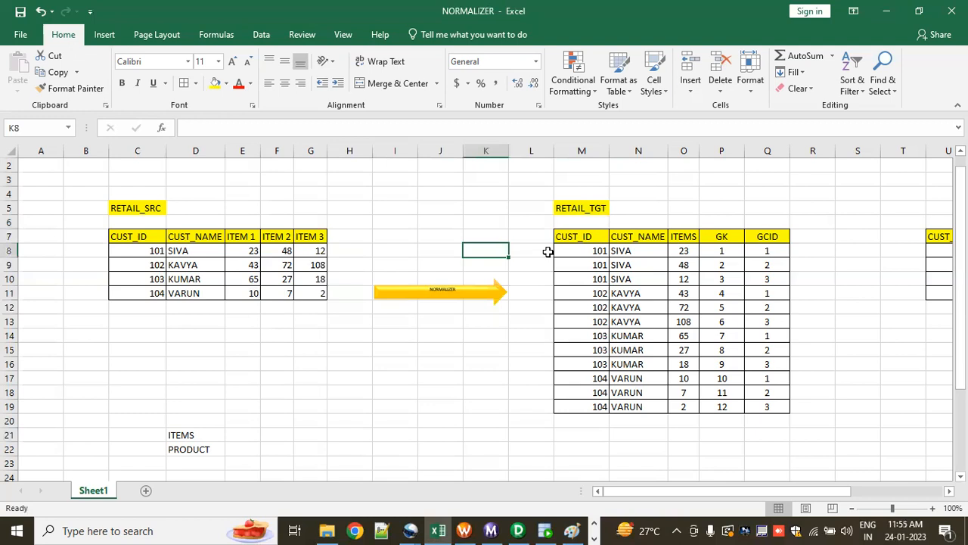
drag(586, 237, 584, 259)
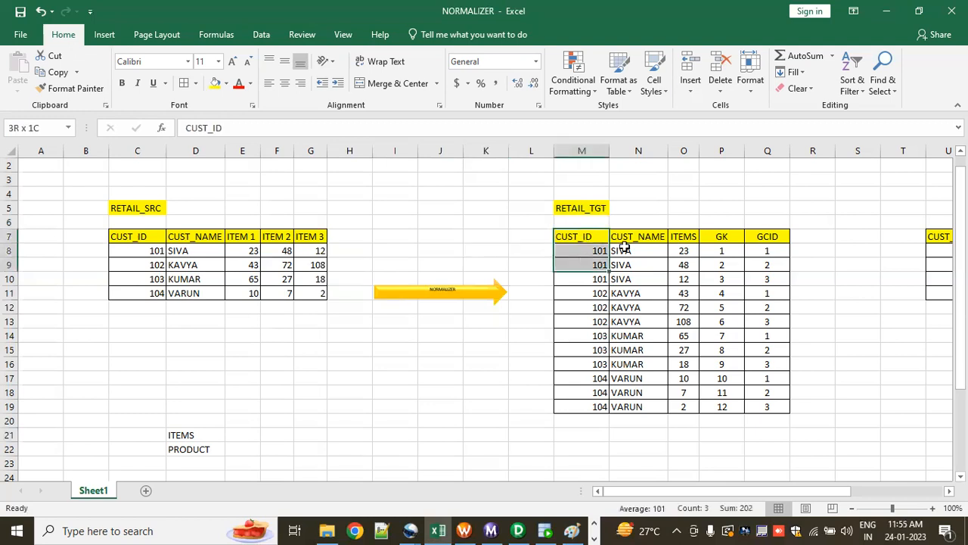
click(640, 237)
click(684, 239)
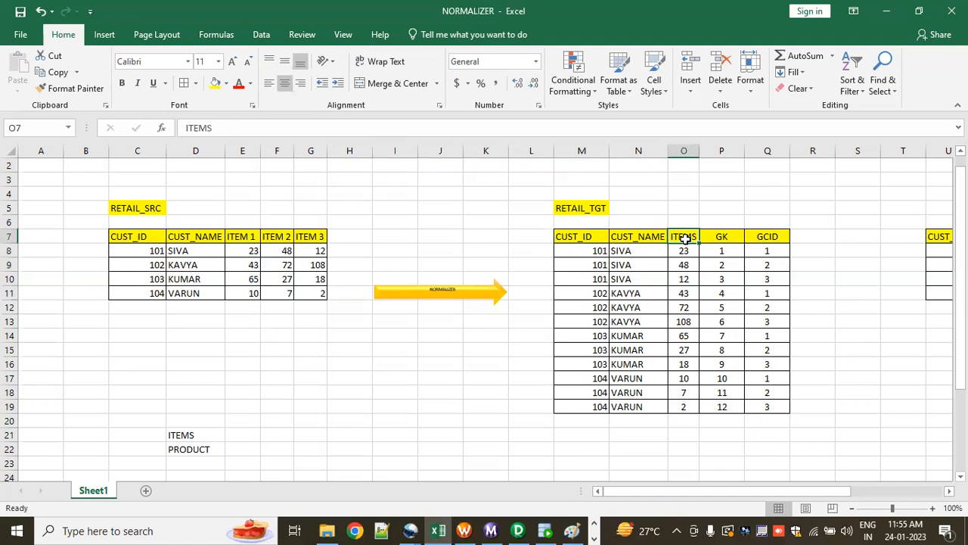
Step: Compare the single ITEMS column of the target table with the separate item columns of the source table
drag(683, 205, 672, 252)
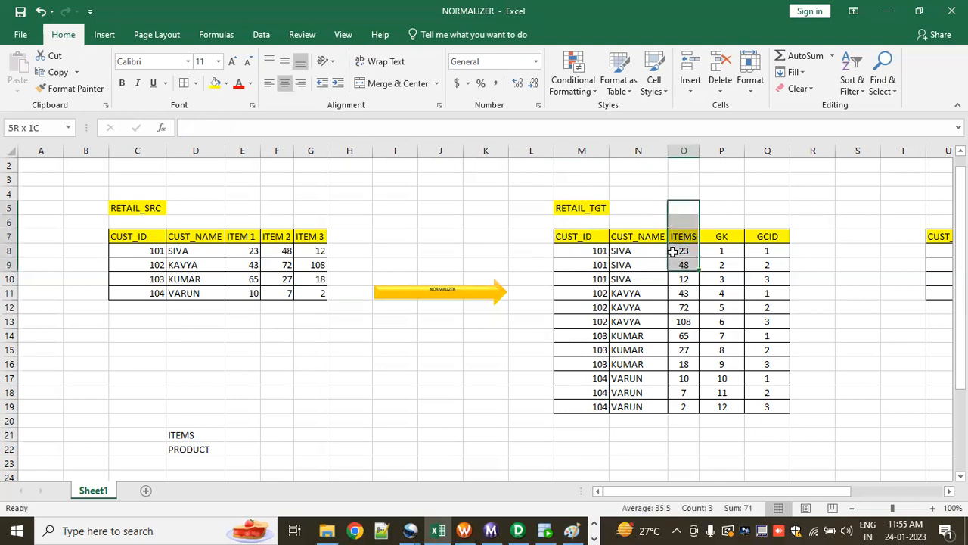
drag(256, 212, 298, 252)
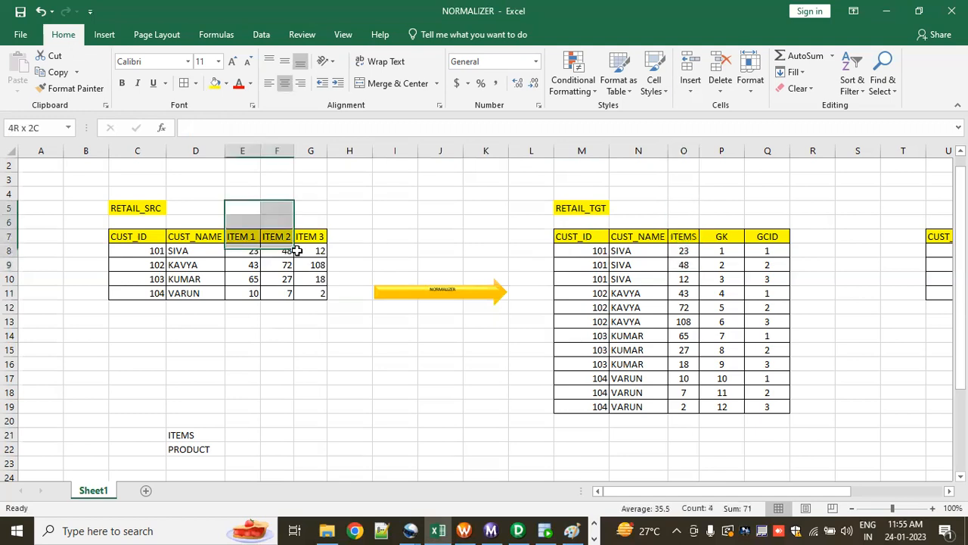
drag(677, 218, 683, 244)
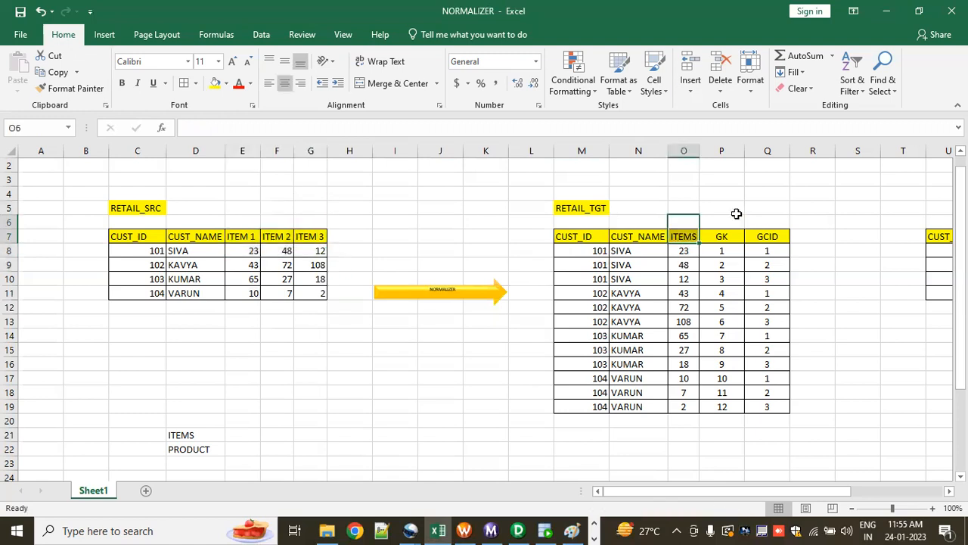
Step: Examine the GK and GCID columns of the target table, including their values in rows 8 to 10
drag(720, 210, 766, 255)
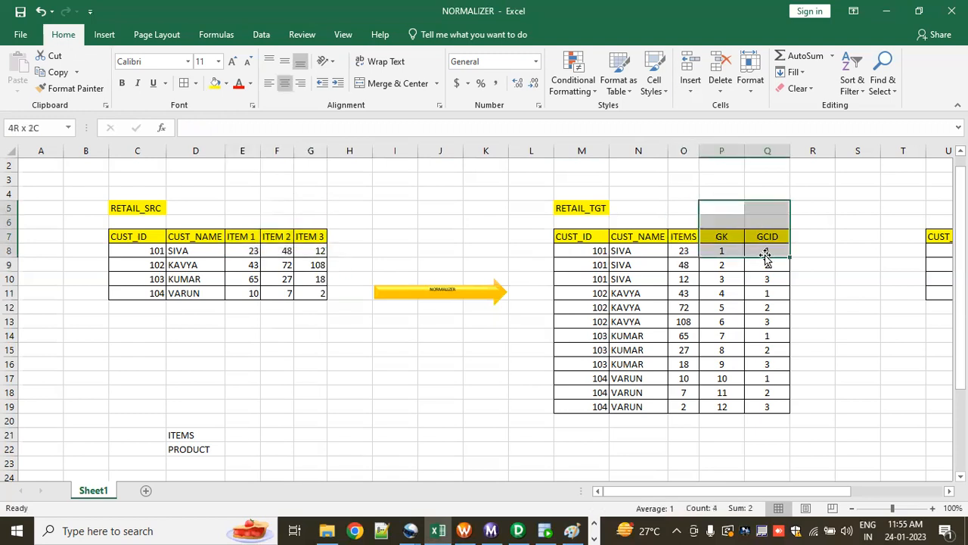
click(828, 236)
drag(718, 207, 766, 280)
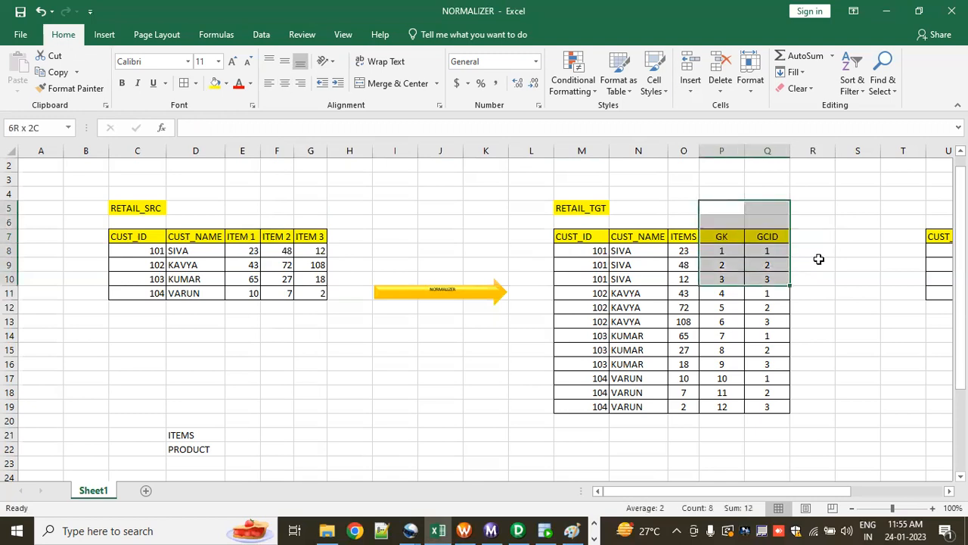
click(819, 258)
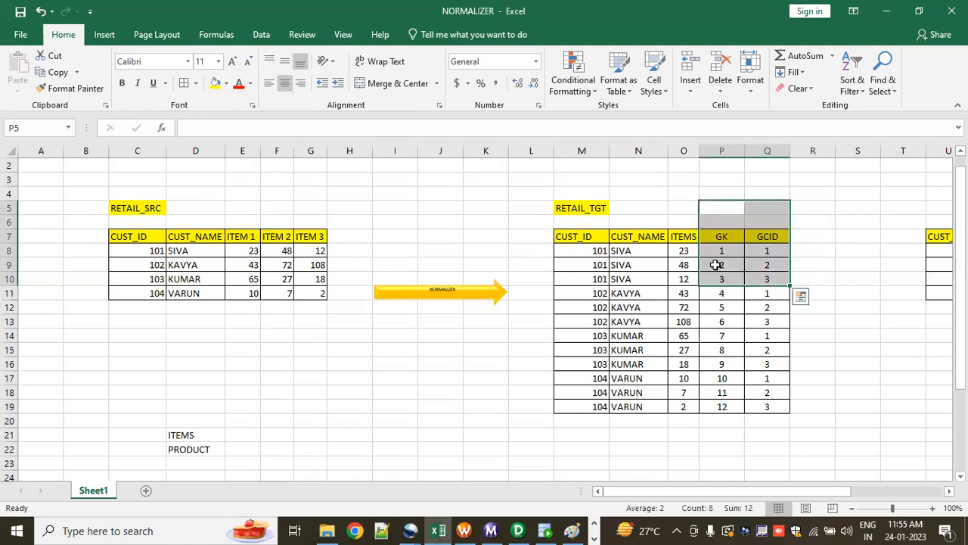
Step: Match the first RETAIL_TGT row, row 8, to the first customer's item values in the source table
click(582, 254)
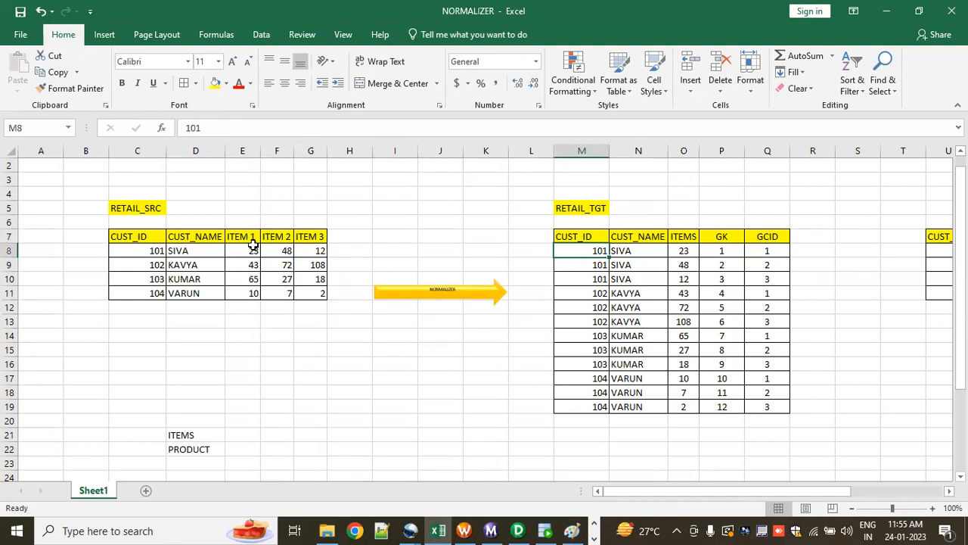
drag(248, 219, 249, 246)
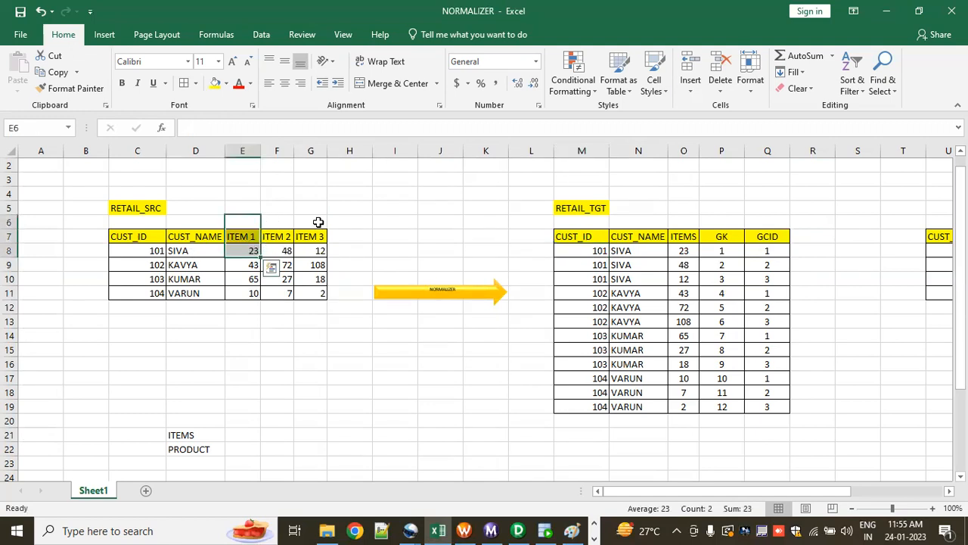
drag(310, 221, 315, 251)
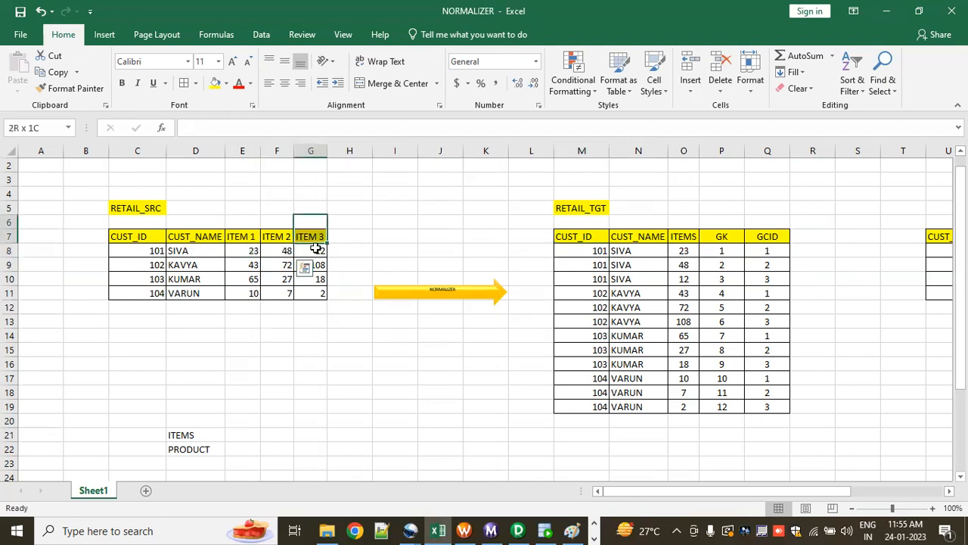
click(575, 251)
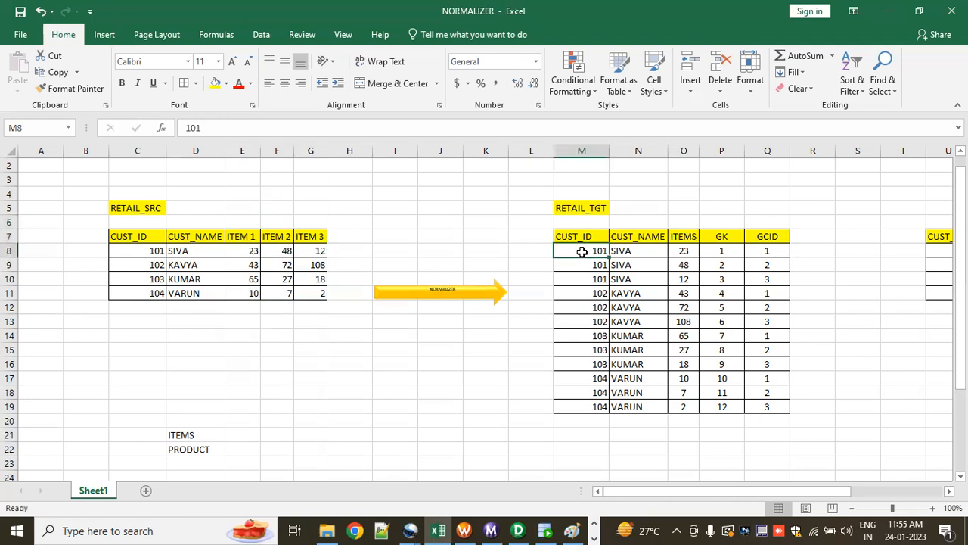
click(666, 252)
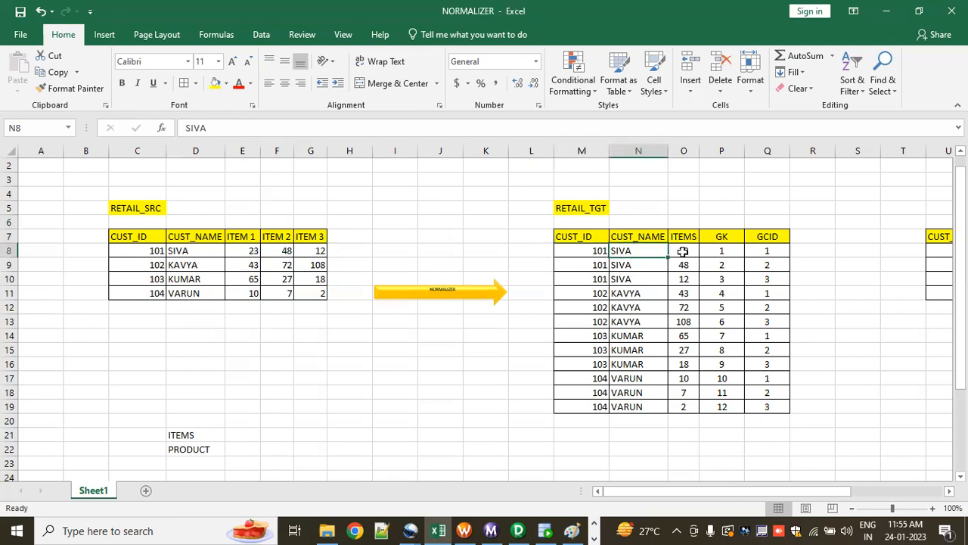
click(244, 248)
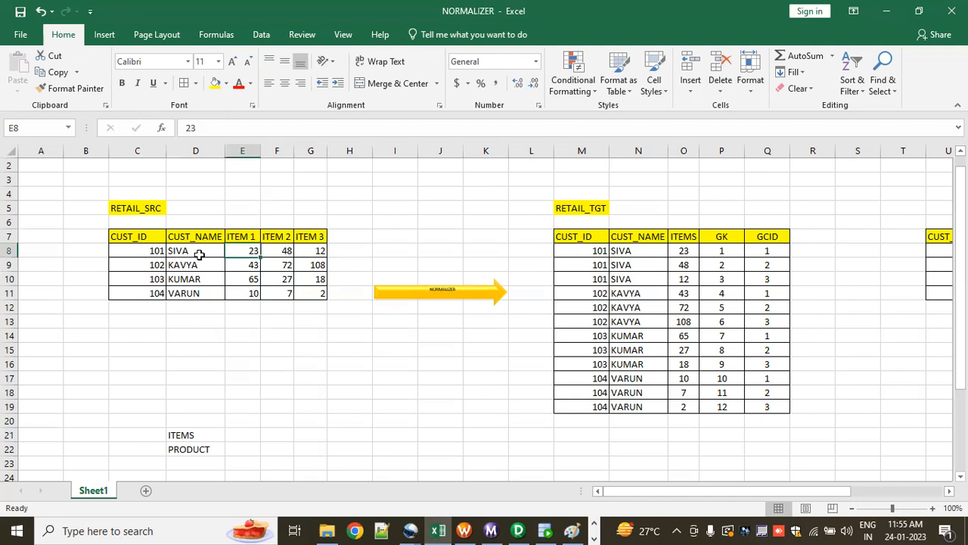
Step: Match target rows 9 and 10 to the first customer's ITEM 2 and ITEM 3 values in the source table
click(605, 264)
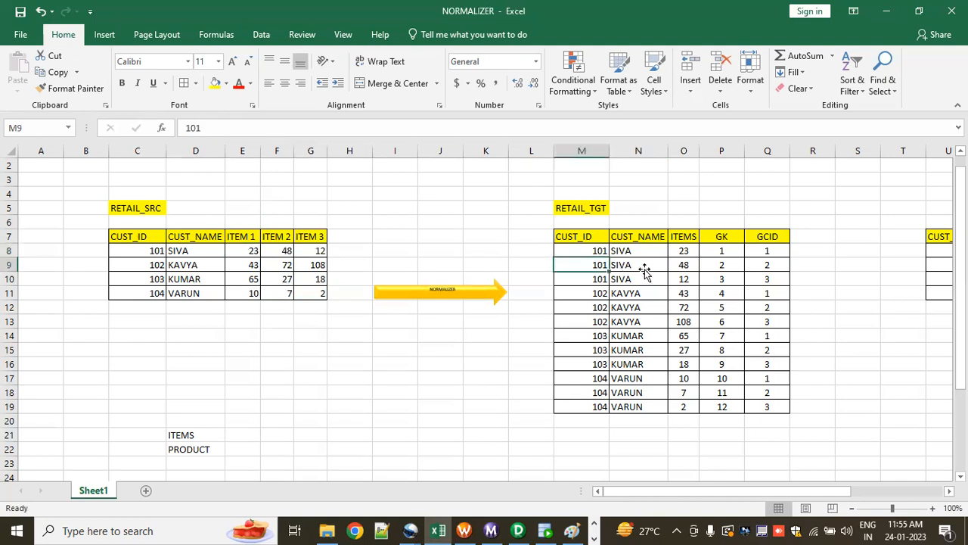
click(639, 265)
click(287, 255)
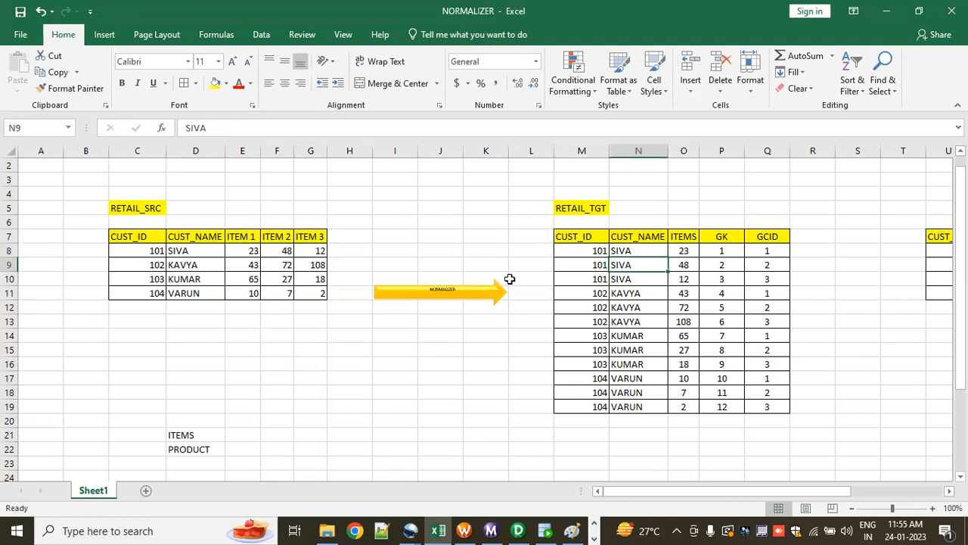
click(639, 280)
click(681, 280)
click(325, 253)
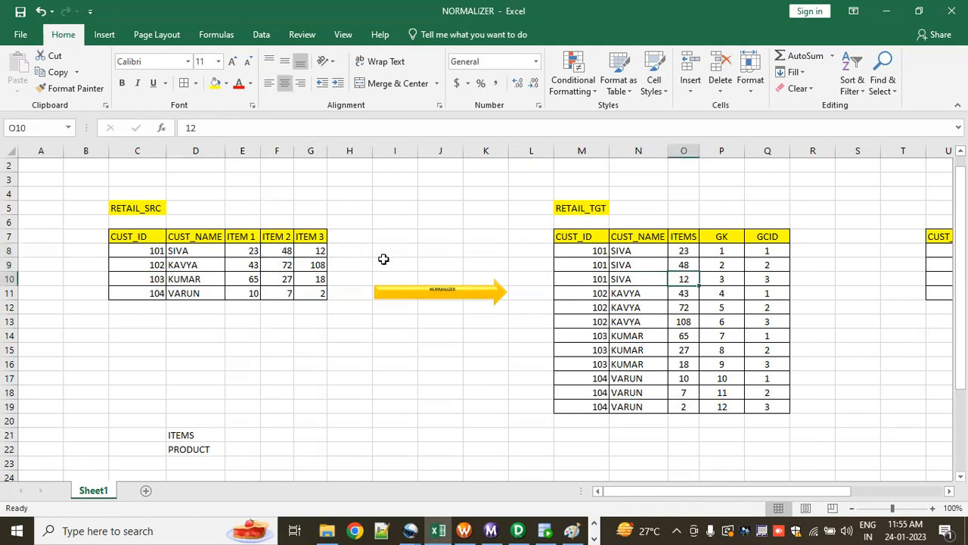
Step: Compare the first customer's source item values in E8:G8 with the stacked values in the target ITEMS column
drag(238, 252, 320, 253)
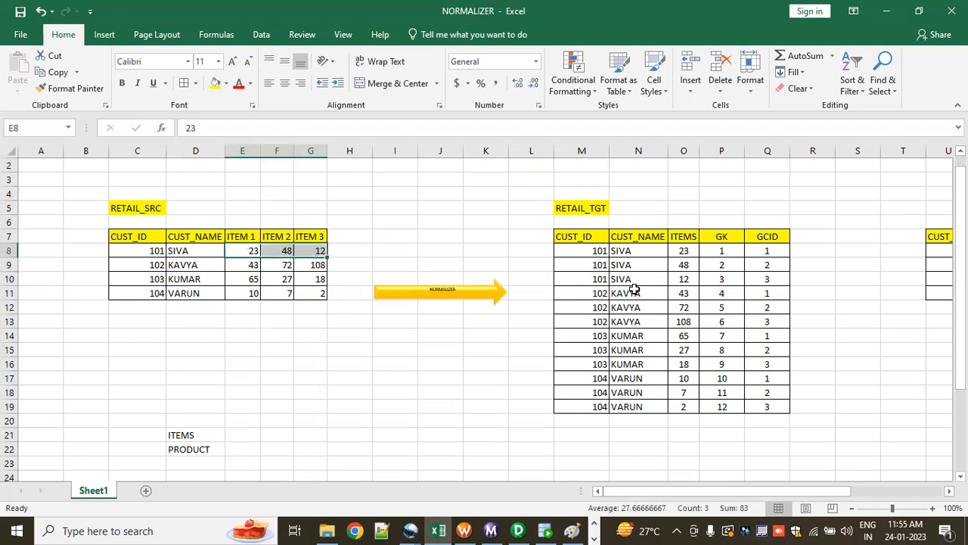
drag(684, 250, 688, 311)
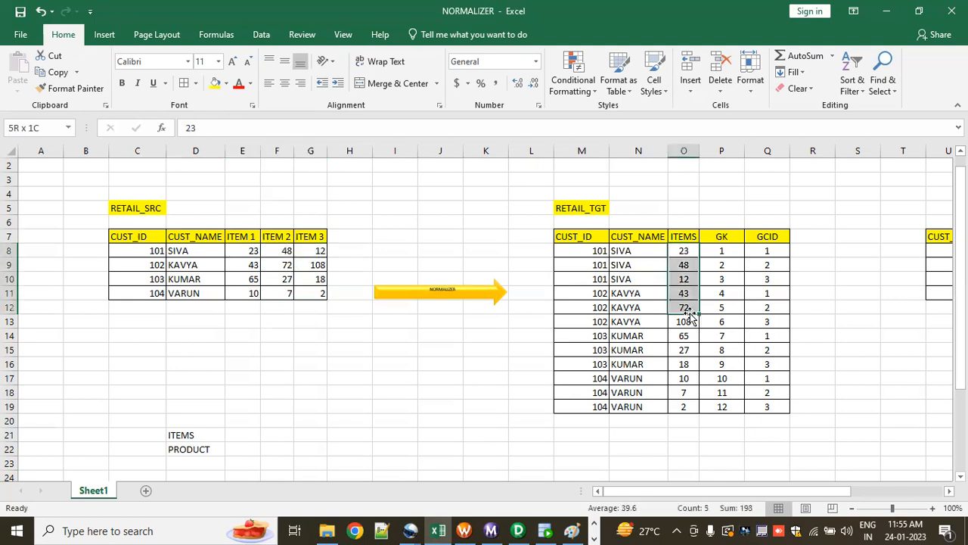
drag(242, 250, 312, 250)
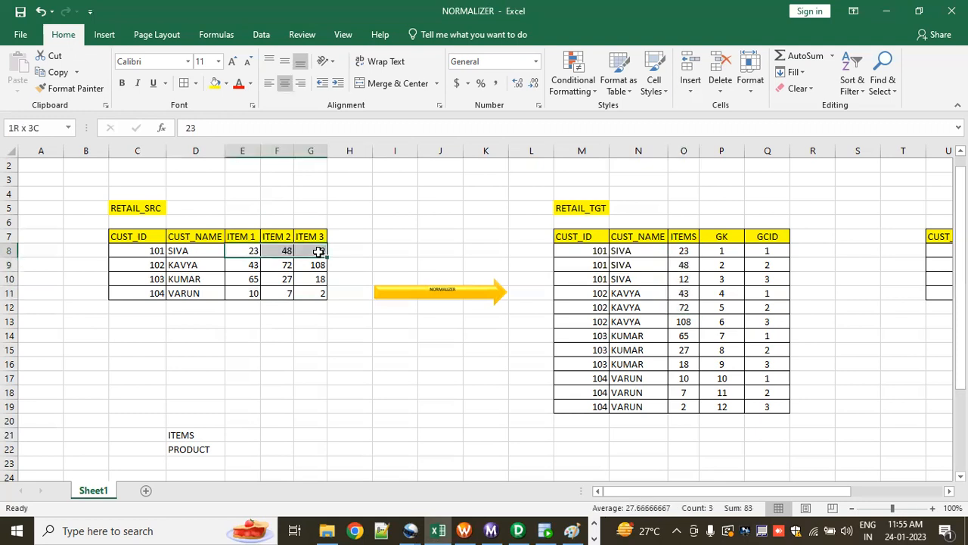
drag(683, 250, 683, 293)
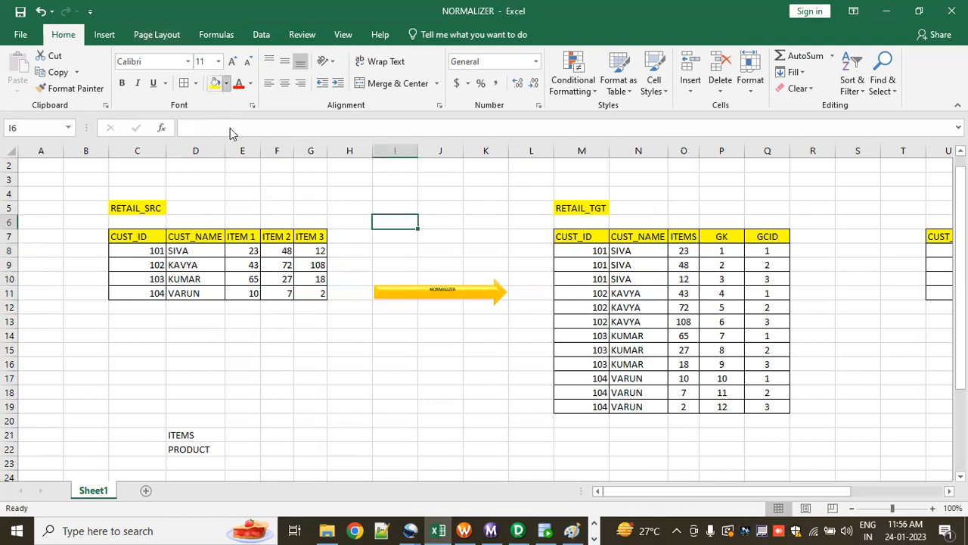
Step: Fill the first customer's target rows, M8:Q10, with light green
click(225, 83)
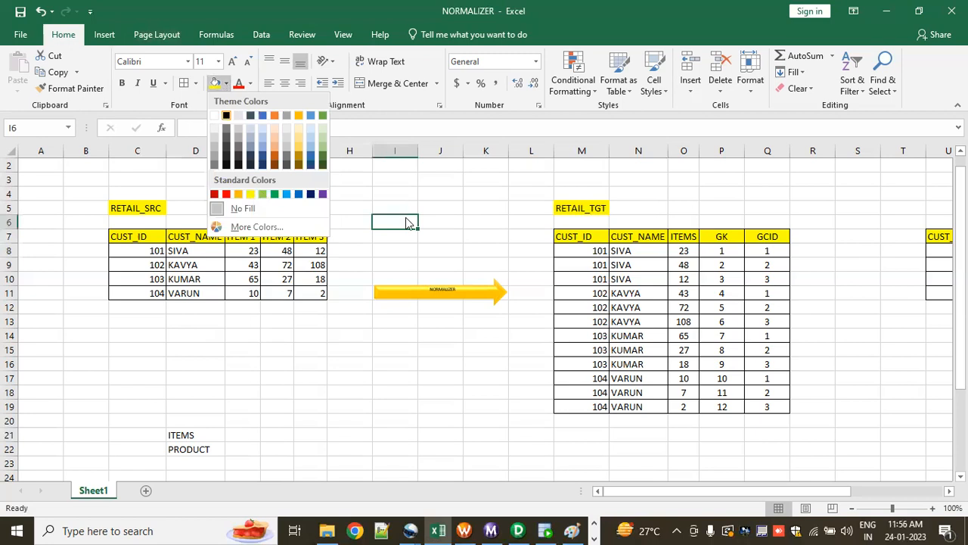
click(582, 256)
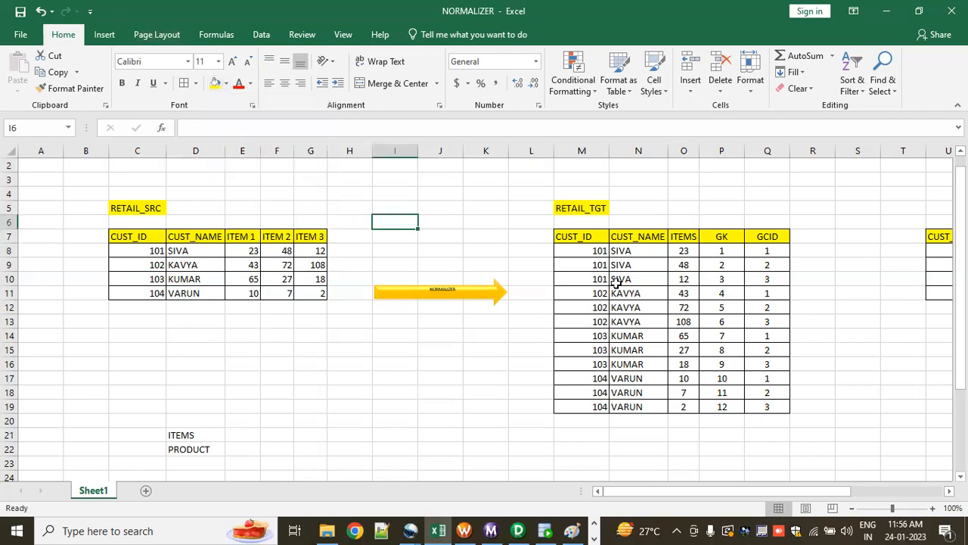
drag(716, 285, 769, 281)
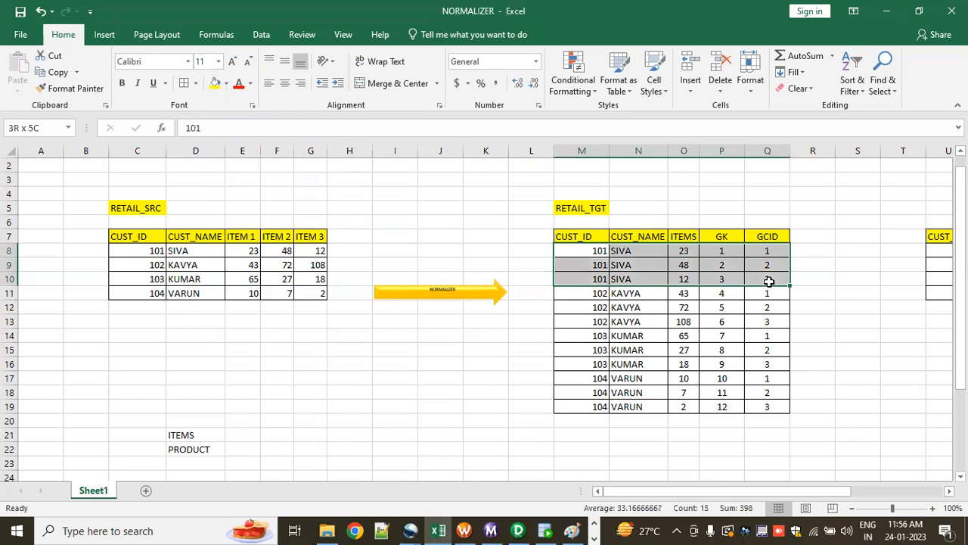
click(227, 83)
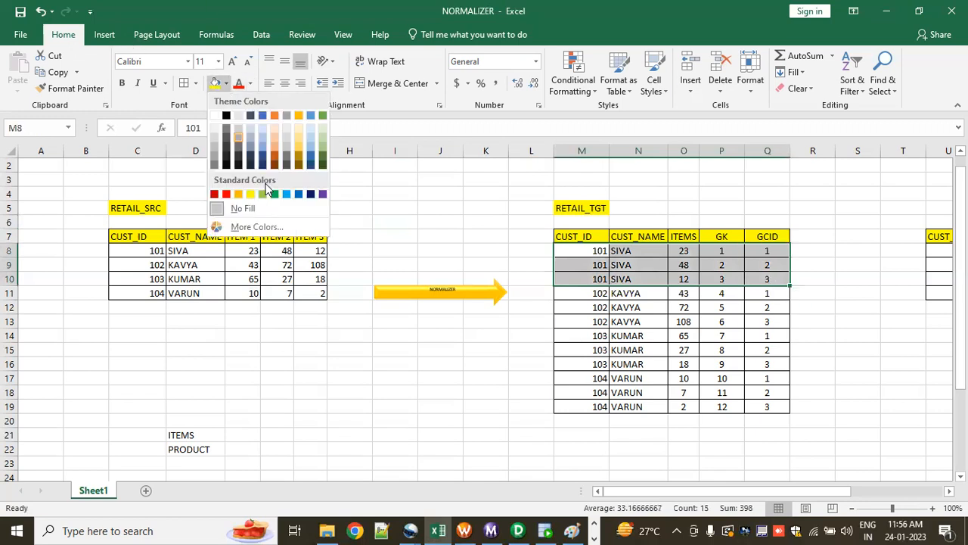
click(321, 138)
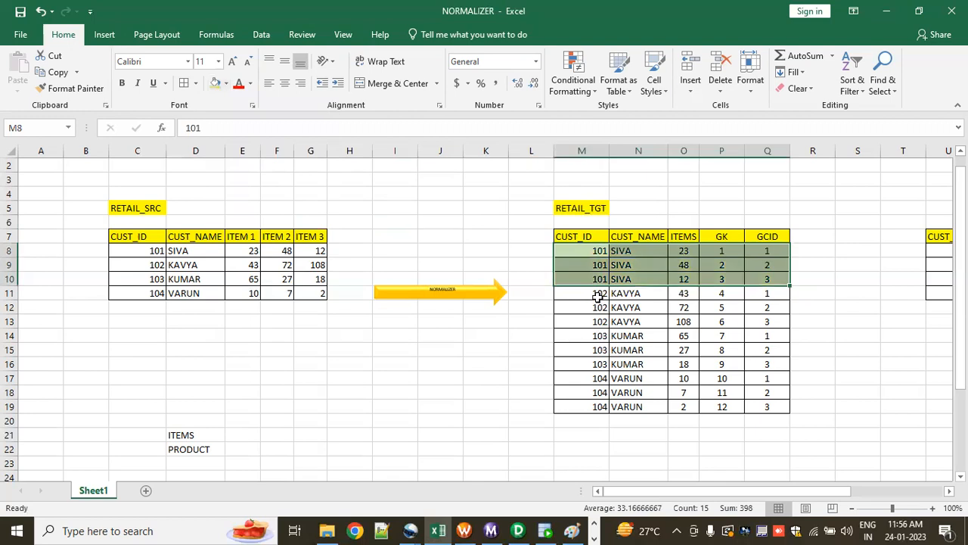
Step: Fill the third customer's target rows, M14:Q16, with the same light green
drag(598, 296, 764, 323)
drag(600, 336, 760, 355)
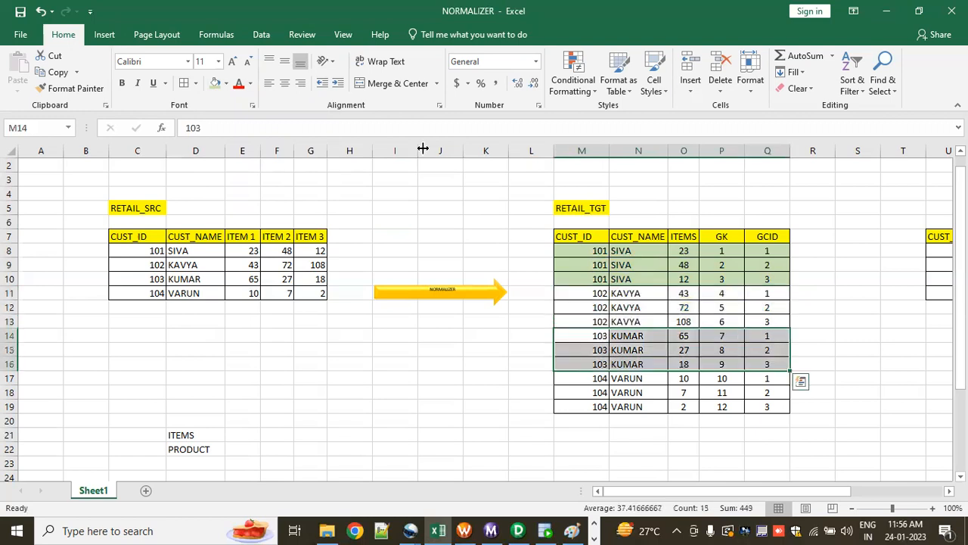
click(214, 83)
click(404, 390)
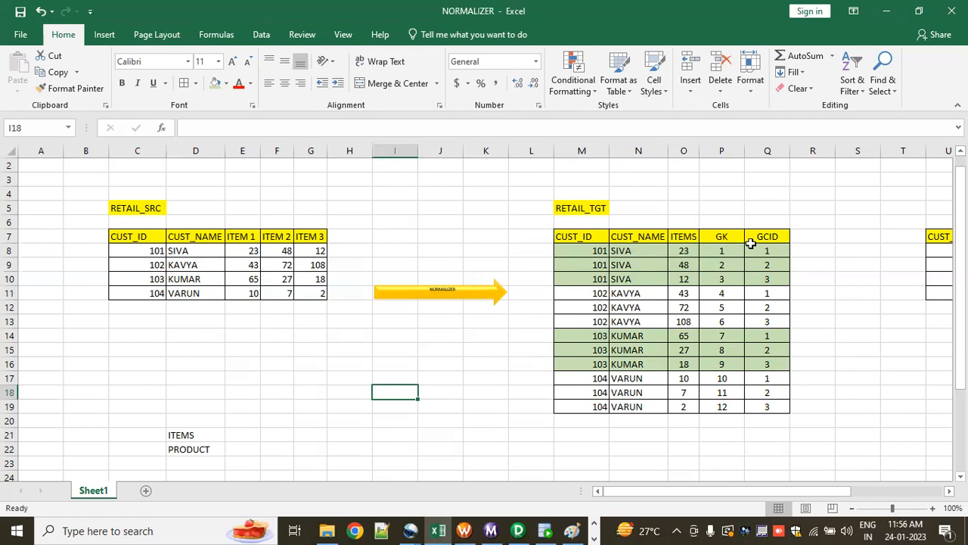
Step: Examine the target table's GK column from its first value in P8 to its last in P19, alongside the GCID column
click(722, 214)
drag(723, 215, 726, 393)
drag(769, 209, 766, 278)
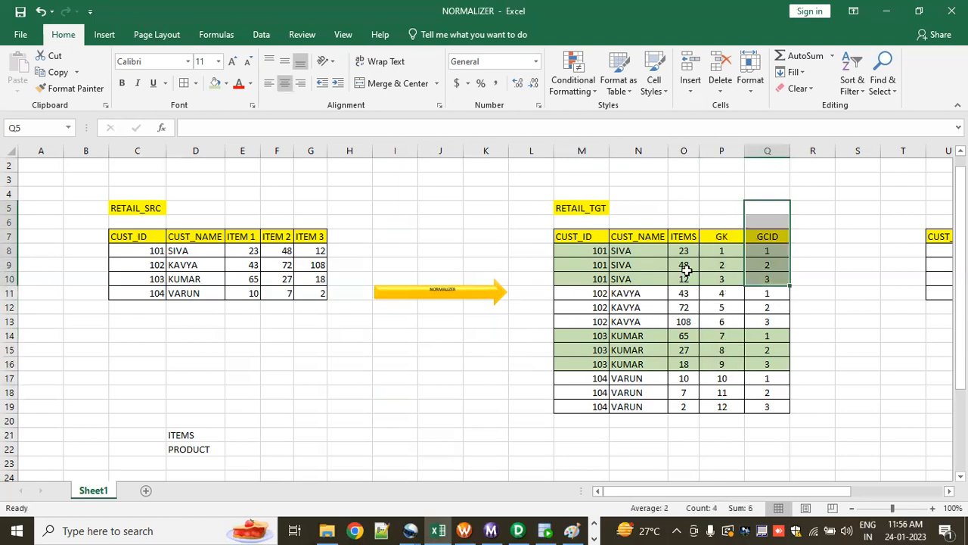
click(727, 190)
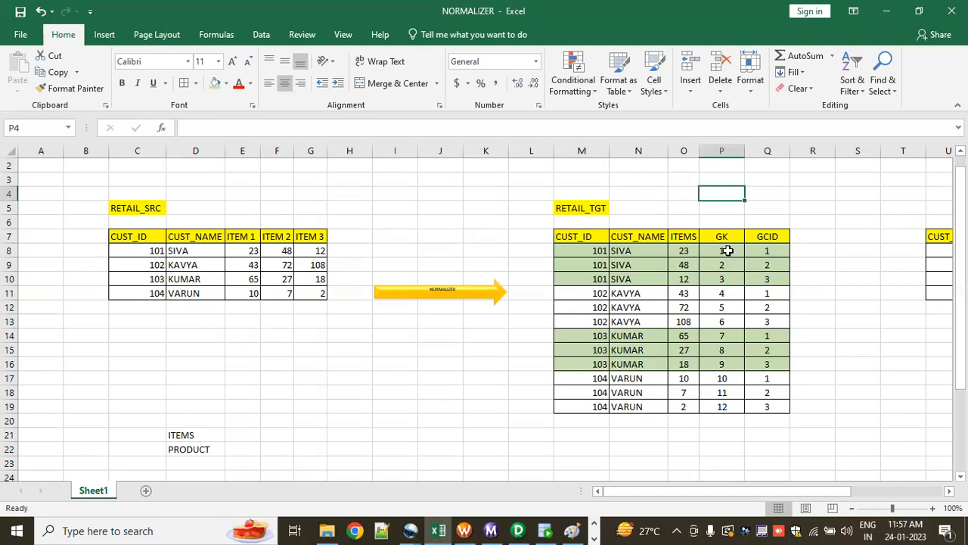
click(723, 253)
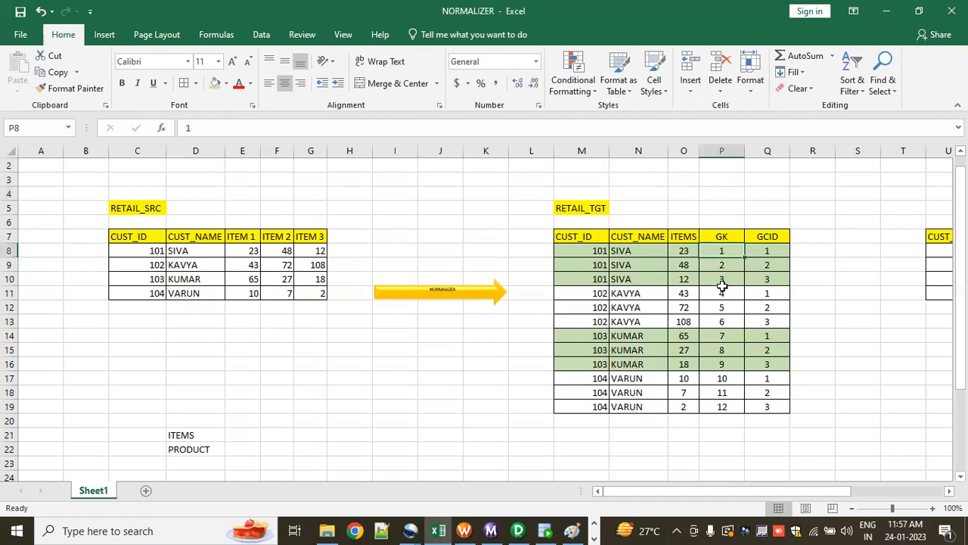
click(729, 407)
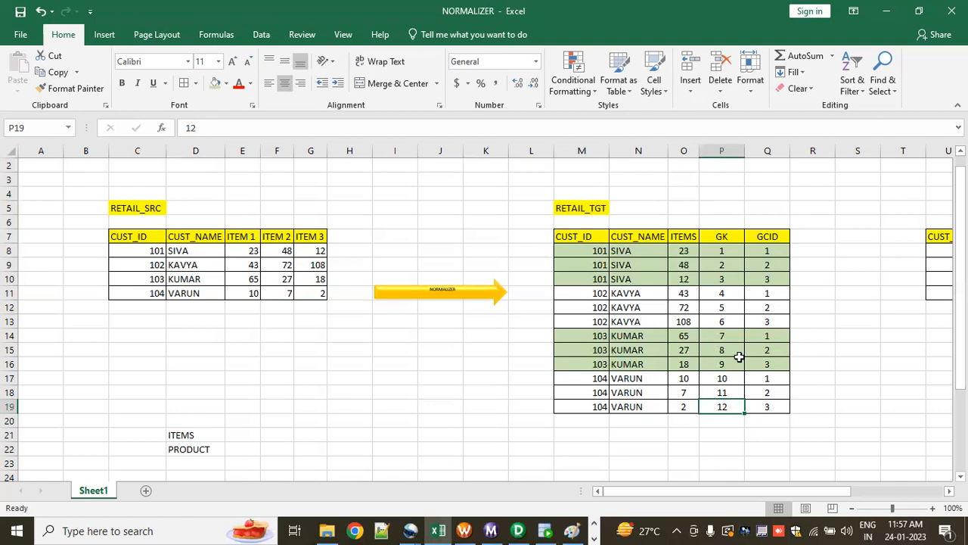
Step: Examine the GCID values of the first two customers' target rows, Q8:Q13
click(774, 237)
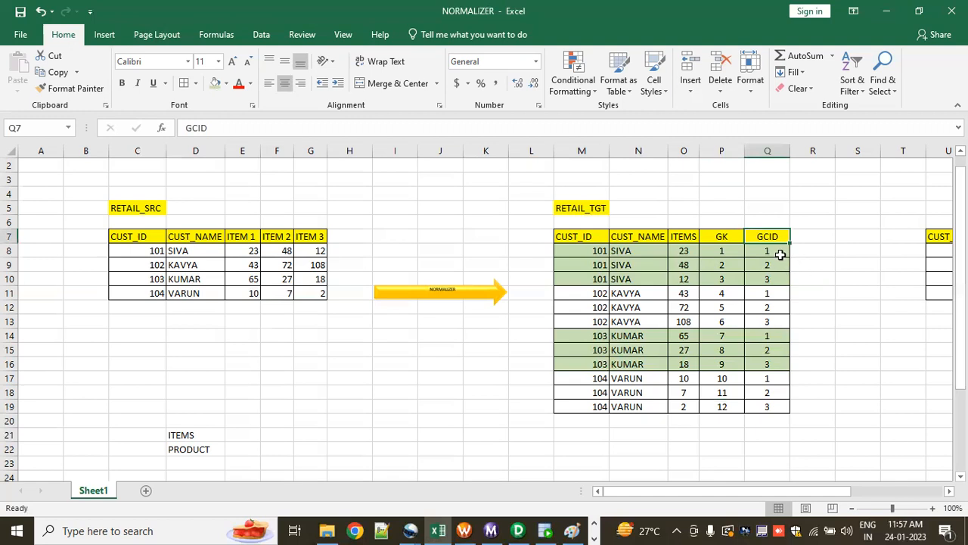
click(776, 252)
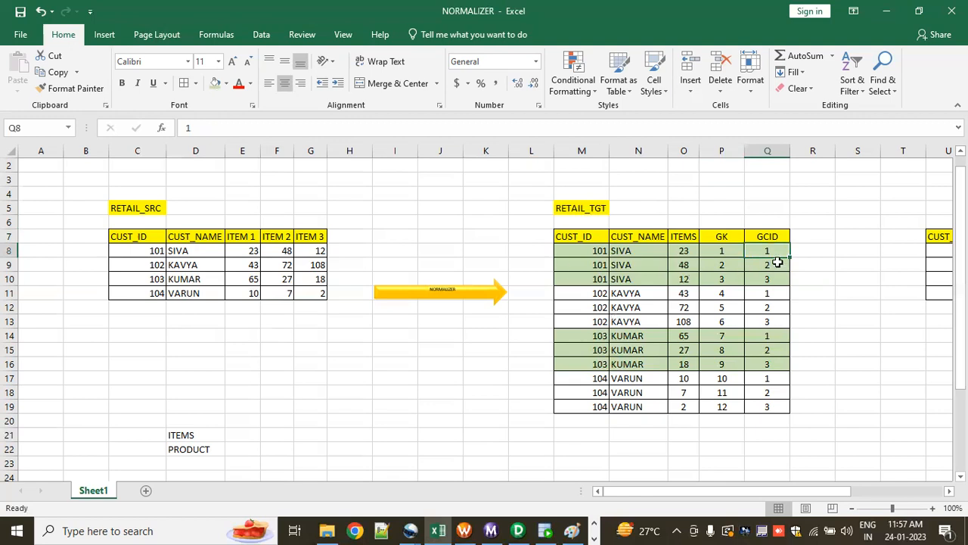
drag(769, 251, 768, 321)
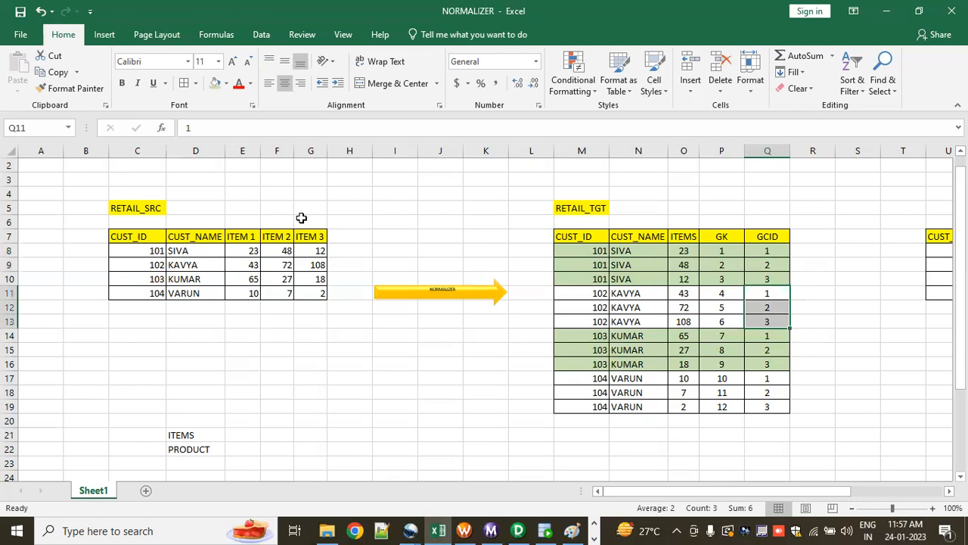
Step: Compare the source columns ITEM 1, ITEM 2 and ITEM 3 with the single ITEMS column of the target table
drag(245, 237, 309, 237)
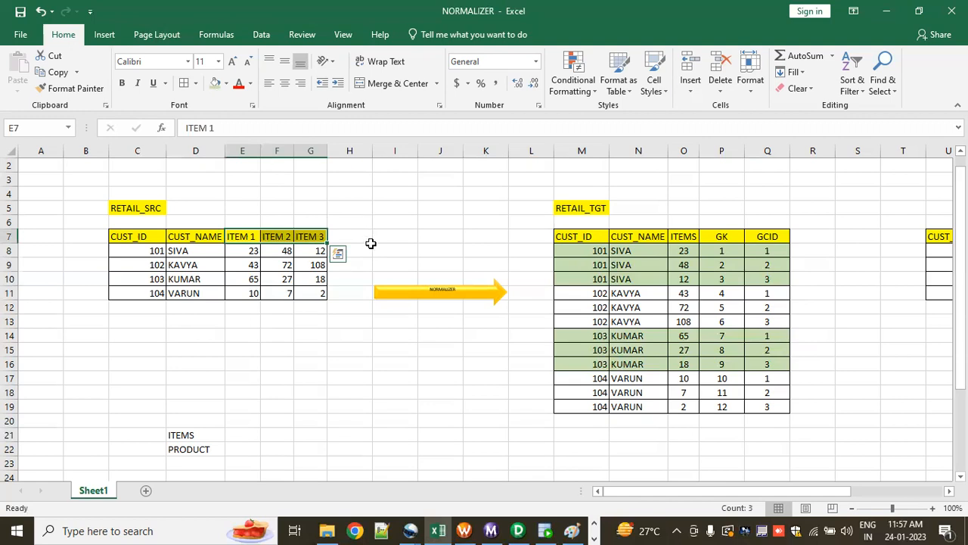
click(238, 239)
drag(239, 299, 239, 302)
drag(281, 237, 288, 305)
drag(312, 237, 318, 308)
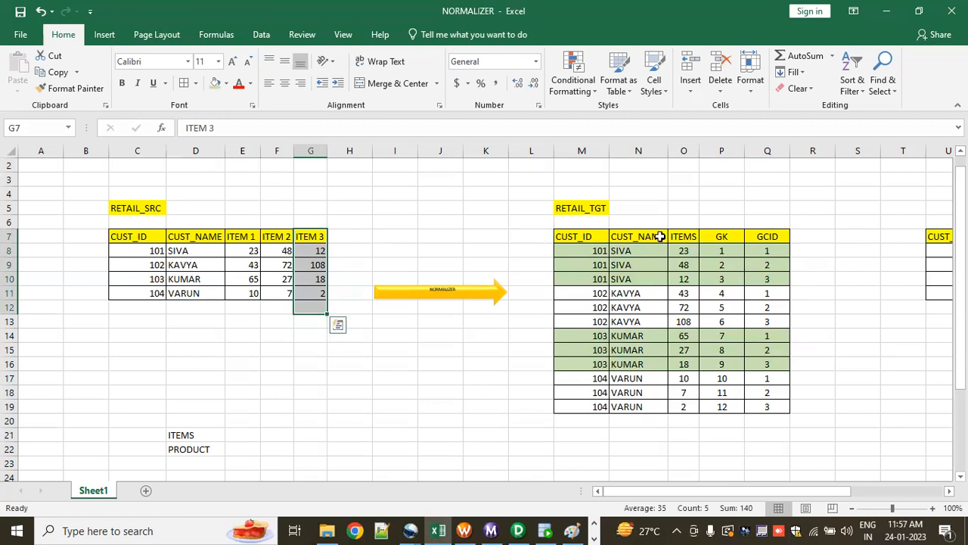
drag(689, 227, 686, 250)
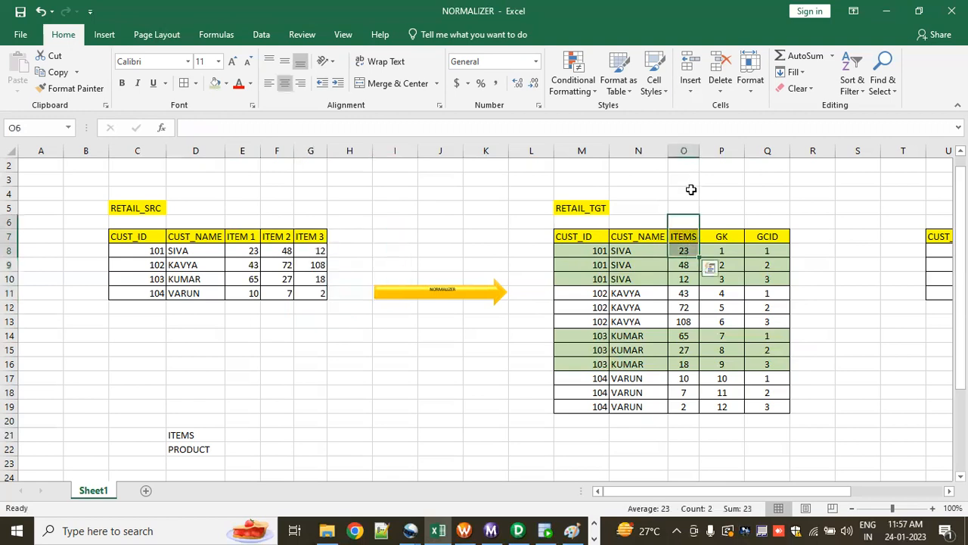
Step: Trace the GCID numbering down column Q through the successive customer groups of RETAIL_TGT
click(726, 207)
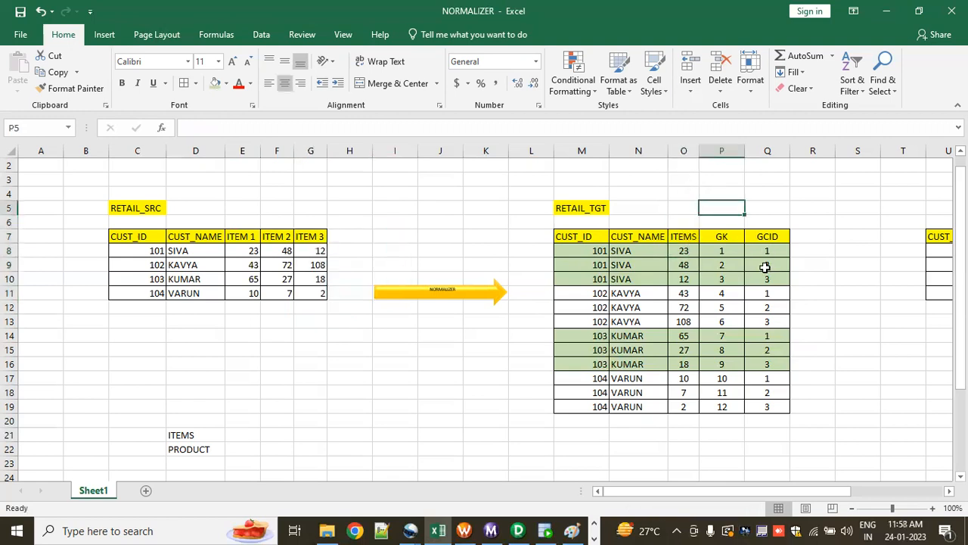
drag(766, 251, 766, 307)
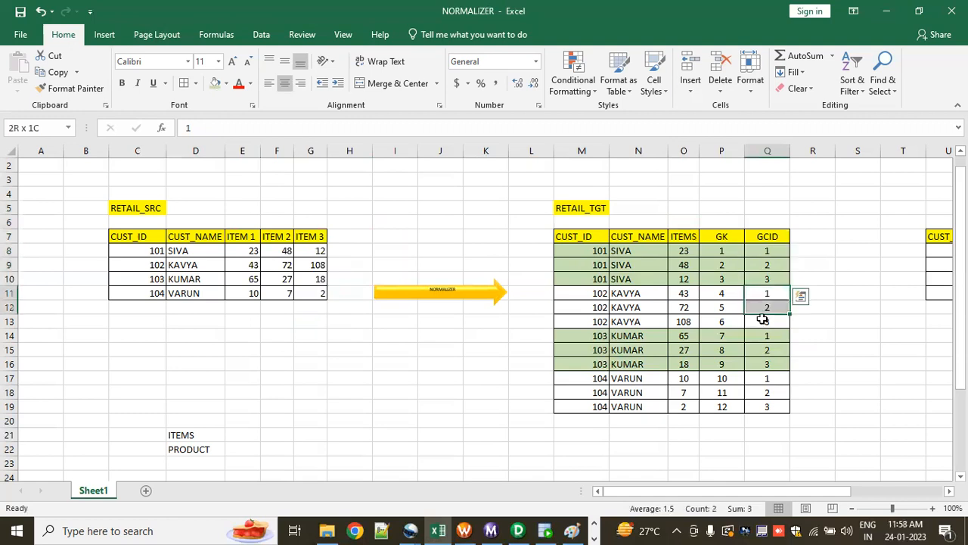
drag(771, 349, 772, 376)
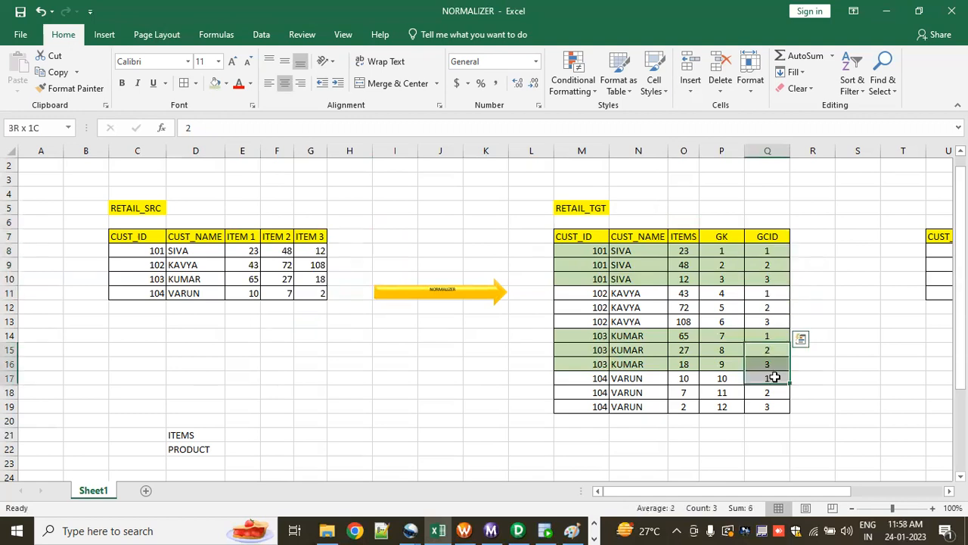
click(804, 322)
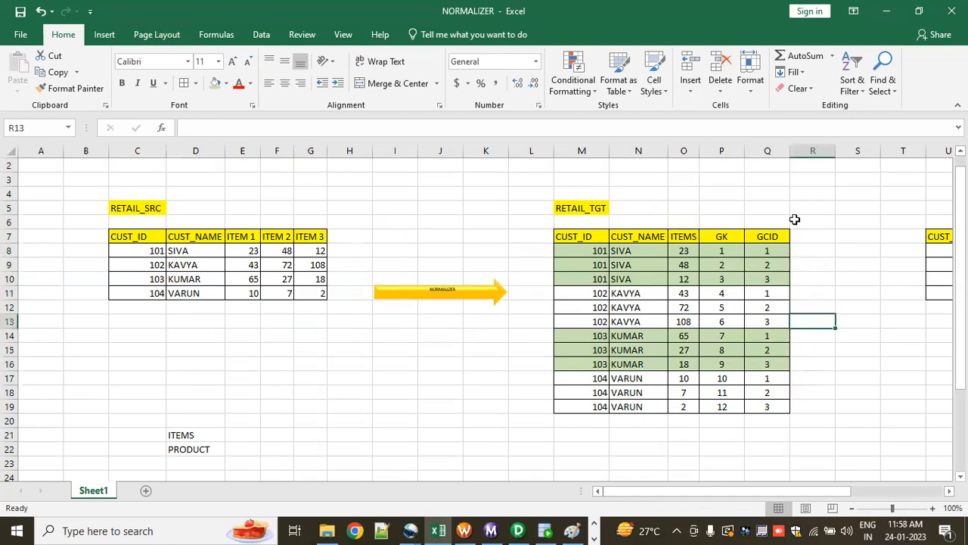
click(767, 180)
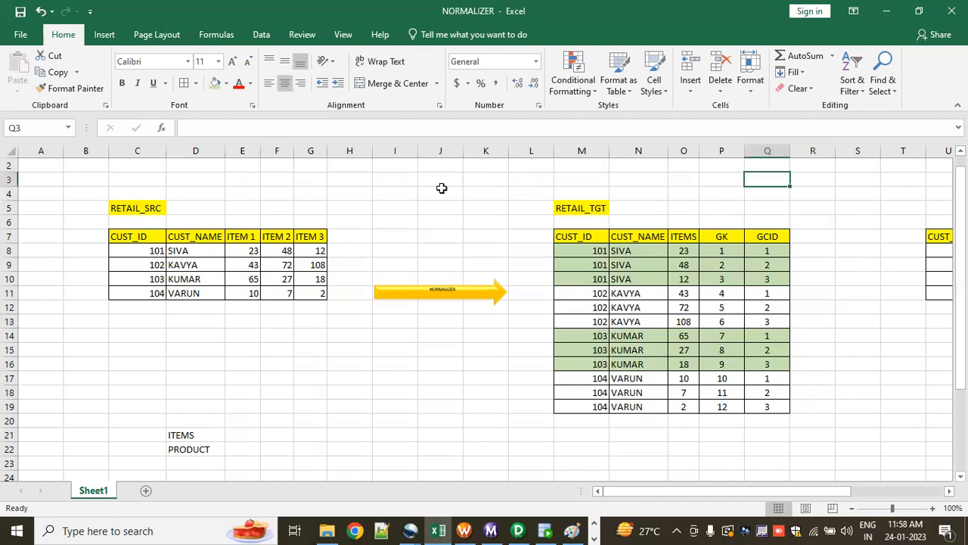
Step: Switch to Oracle SQL Developer and delete the ORDER BY CUST_ID line from the RETAIL_TGT query in the OT_TGT_DEV1 worksheet
click(543, 530)
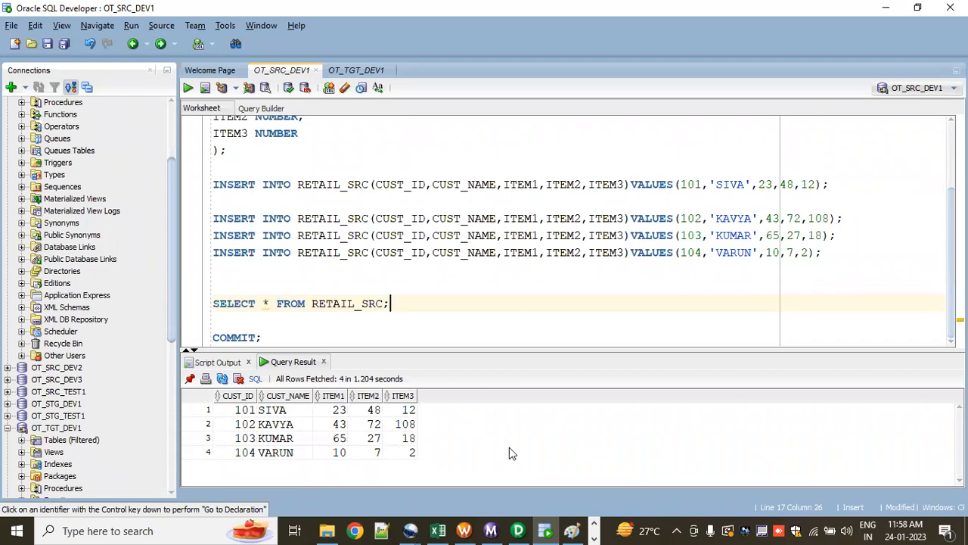
click(346, 70)
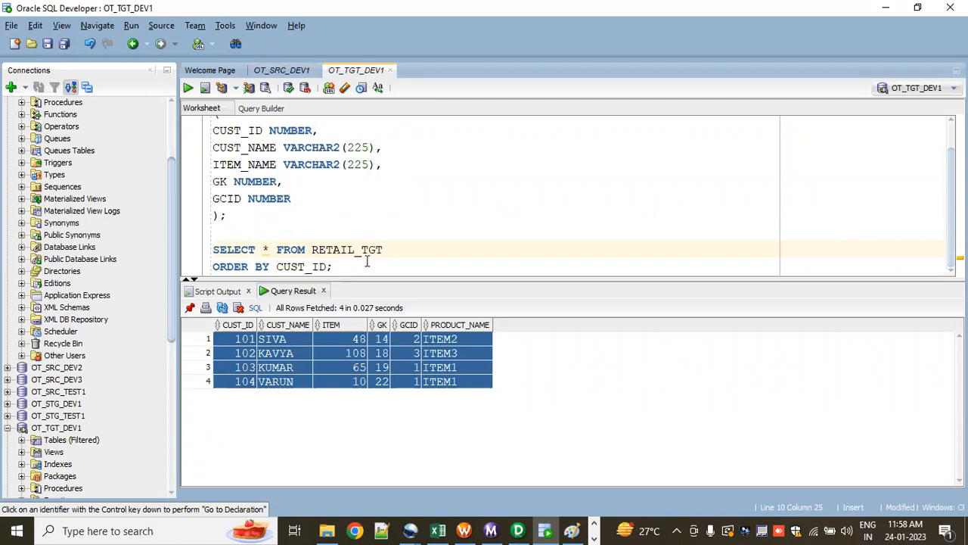
triple_click(213, 265)
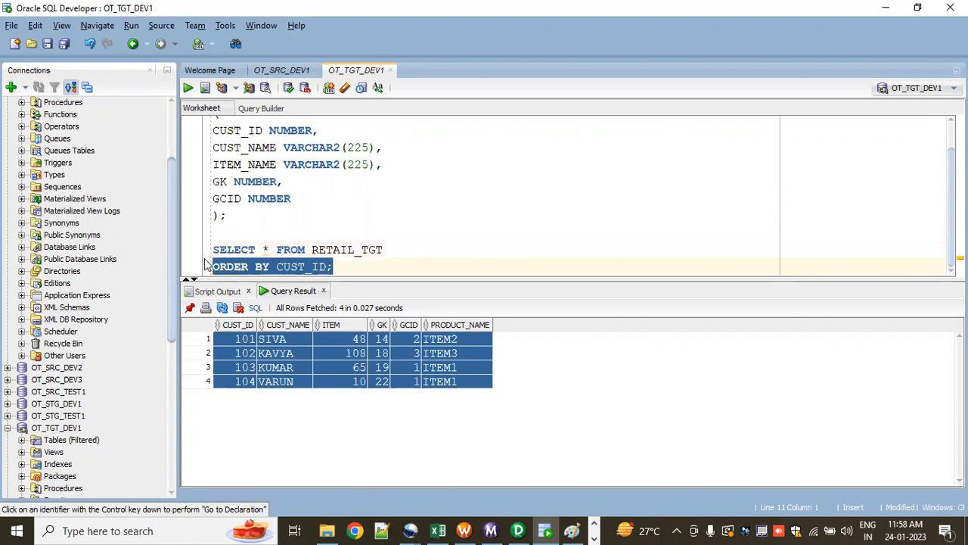
key(BackSpace)
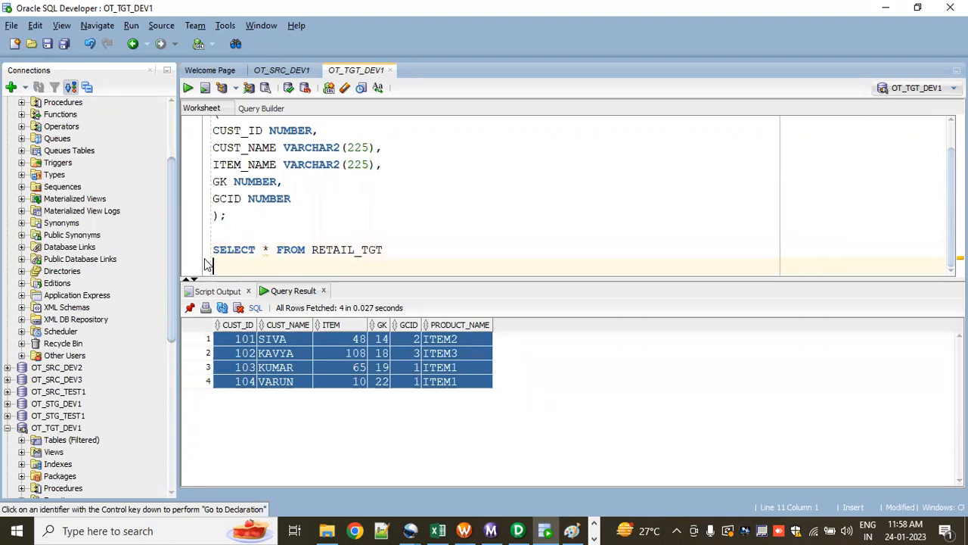
Step: Add the statement TRUNCATE TABLE RETAIL_TGT; below the SELECT query
key(Return)
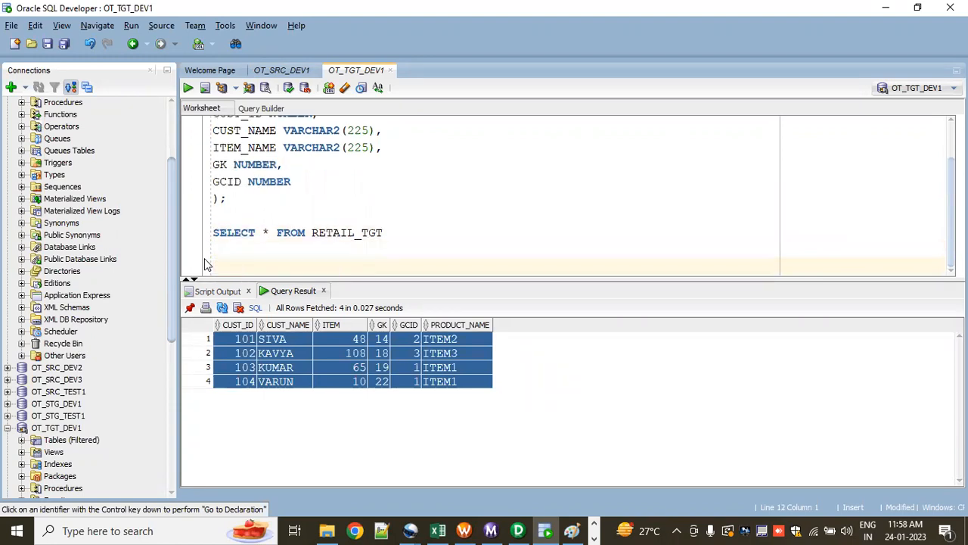
text(TRUNCATE TAB)
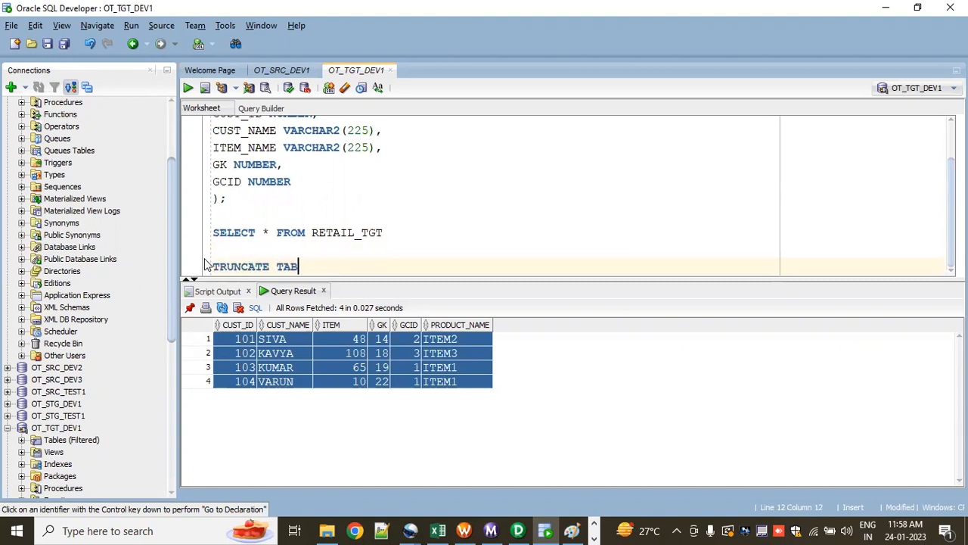
text(LE)
double_click(369, 234)
key(ctrl+c)
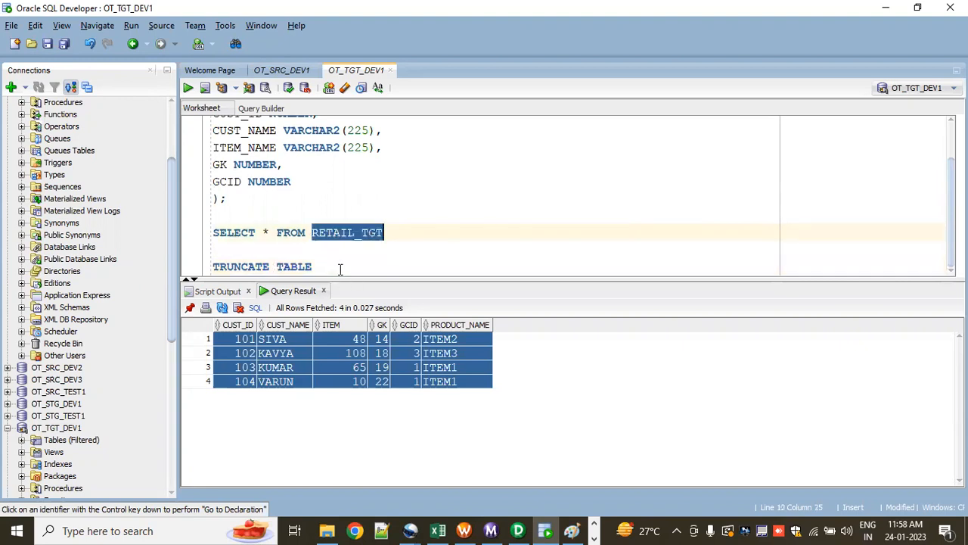
click(341, 269)
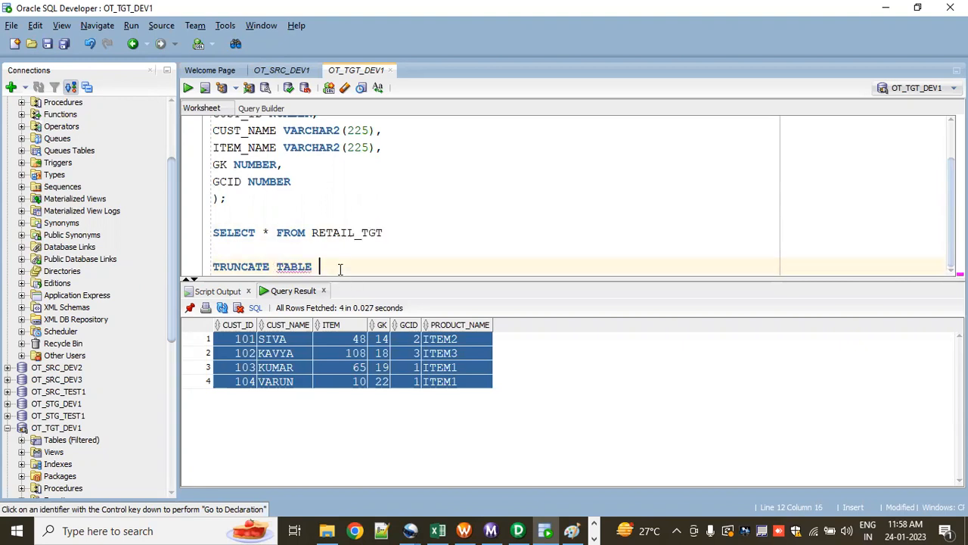
key(ctrl+v)
Step: Run the TRUNCATE TABLE RETAIL_TGT statement on its own to empty the target table
key(ctrl+Return)
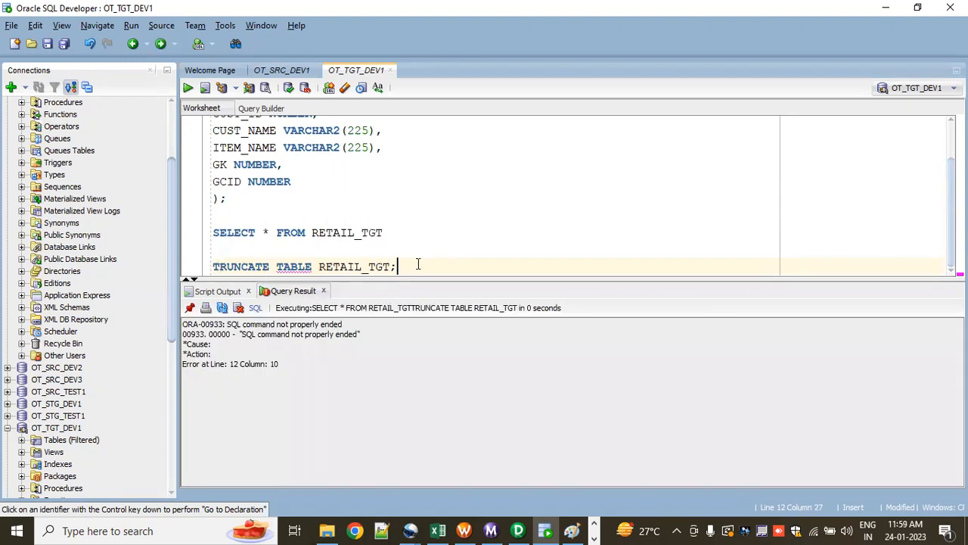
shift+click(213, 265)
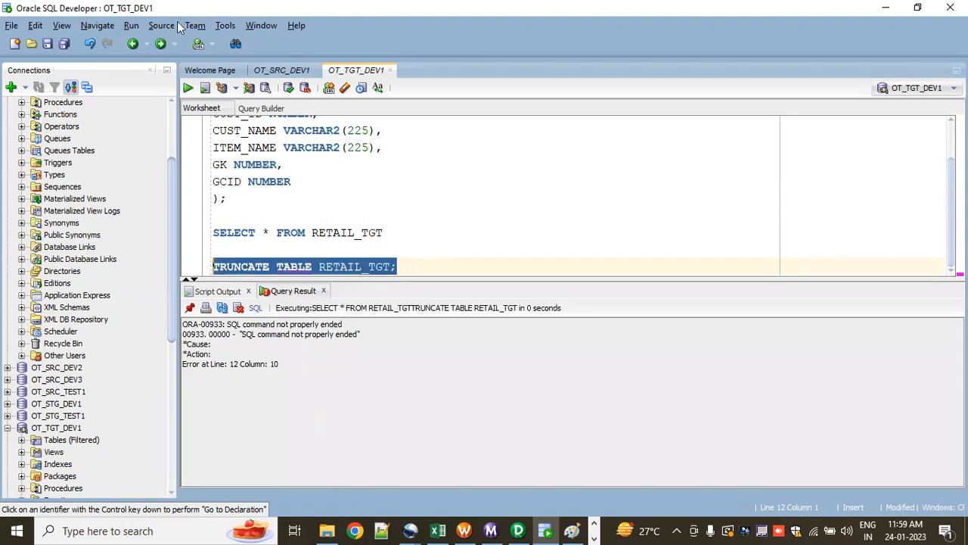
click(186, 88)
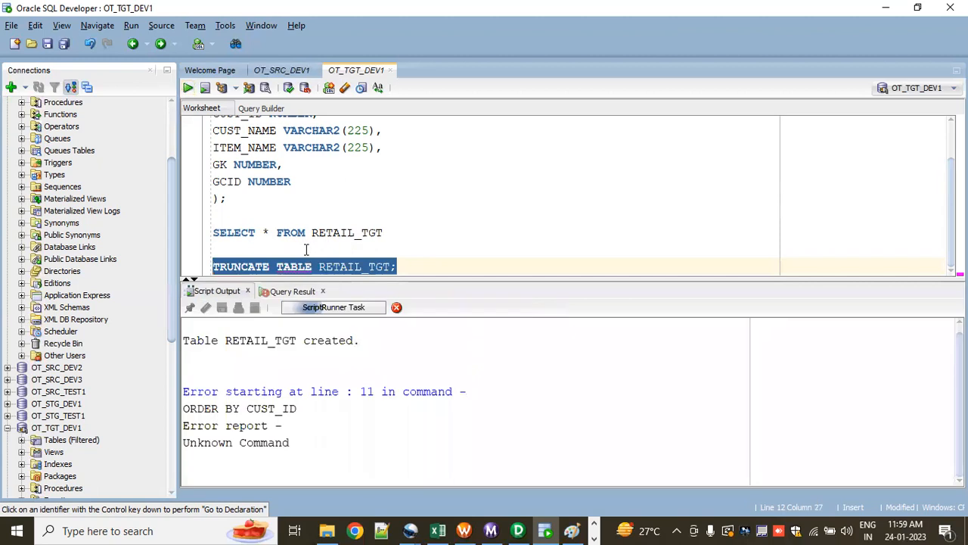
Step: Remove the word TABLE from the truncate statement in the OT_TGT_DEV1 worksheet
click(315, 268)
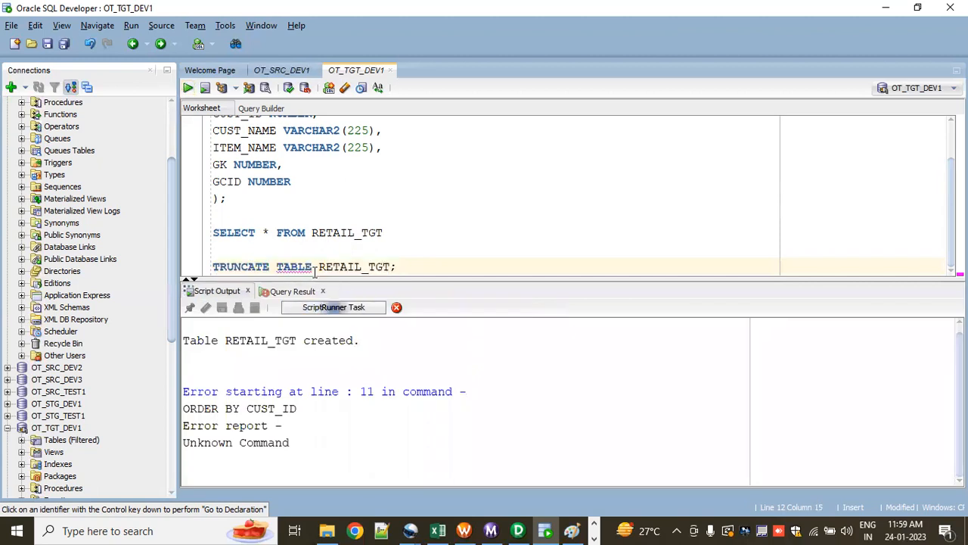
key(BackSpace)
key(BackSpace)
key(BackSpace)
key(BackSpace)
key(BackSpace)
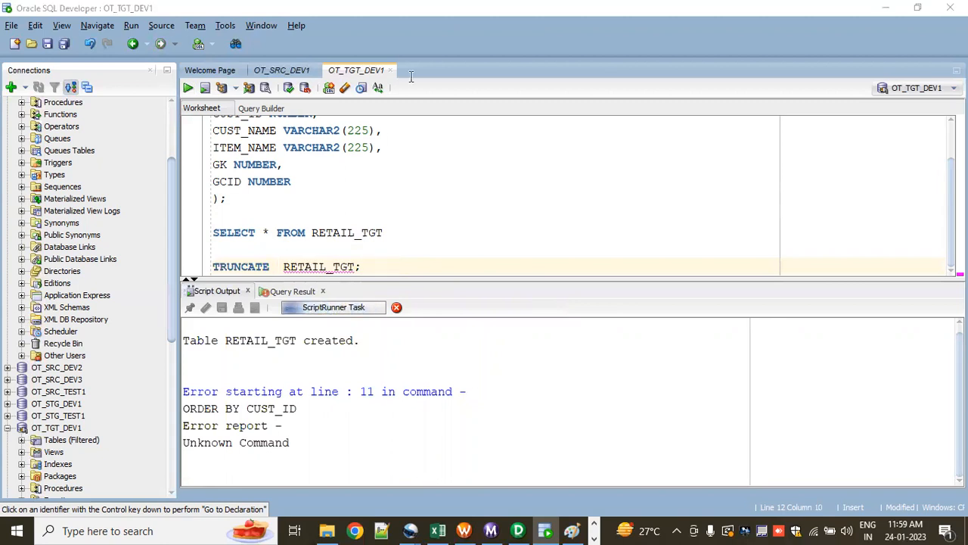
triple_click(325, 267)
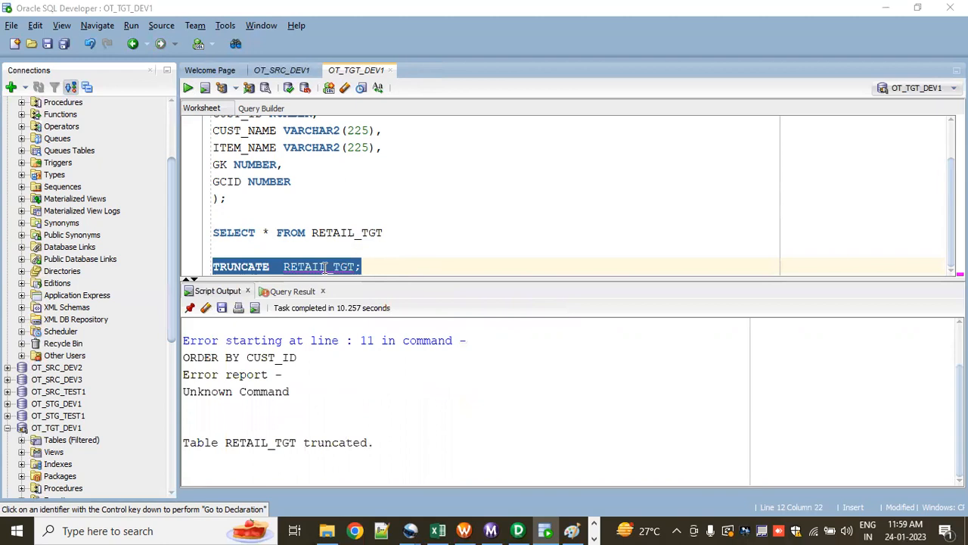
click(391, 264)
Step: End the SELECT * FROM RETAIL_TGT query with a semicolon and run it to check the target table's contents
click(405, 227)
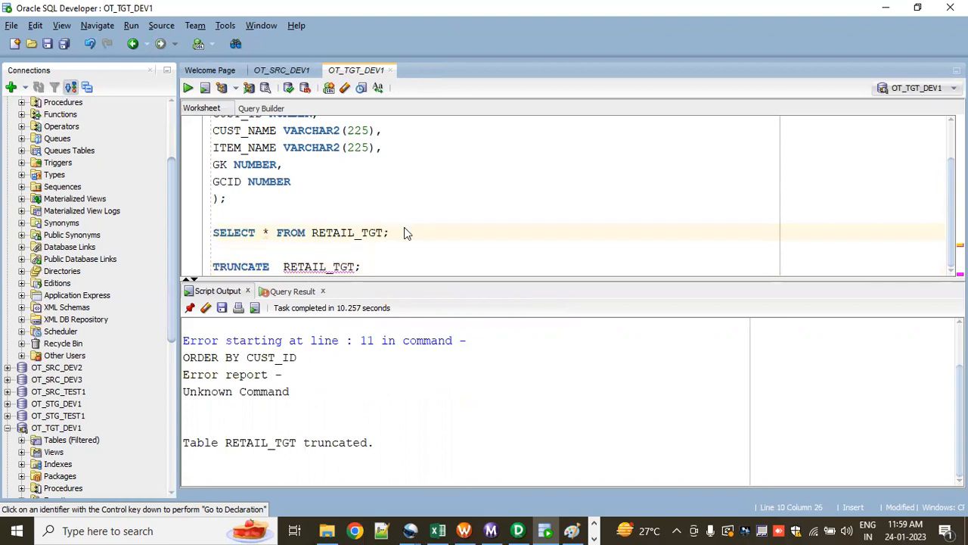
key(alt+Tab)
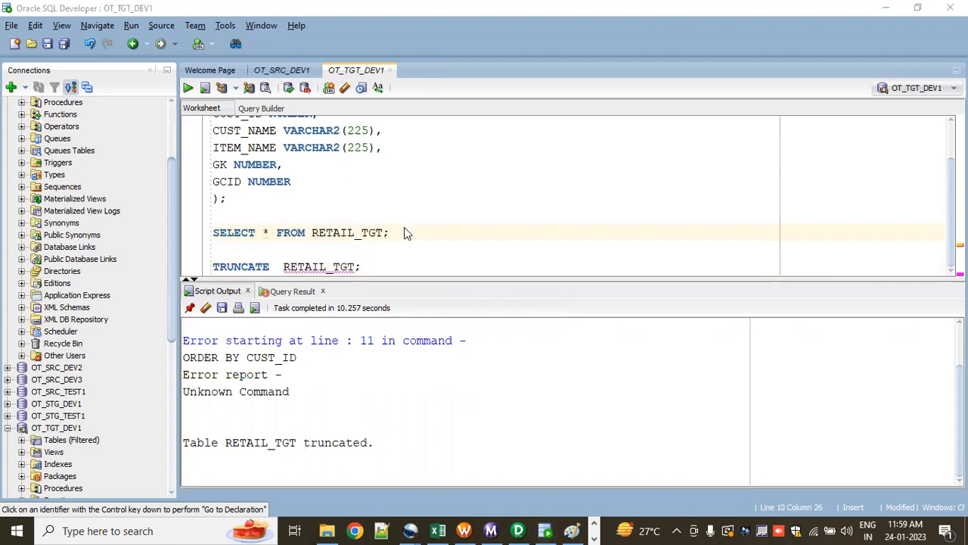
click(480, 236)
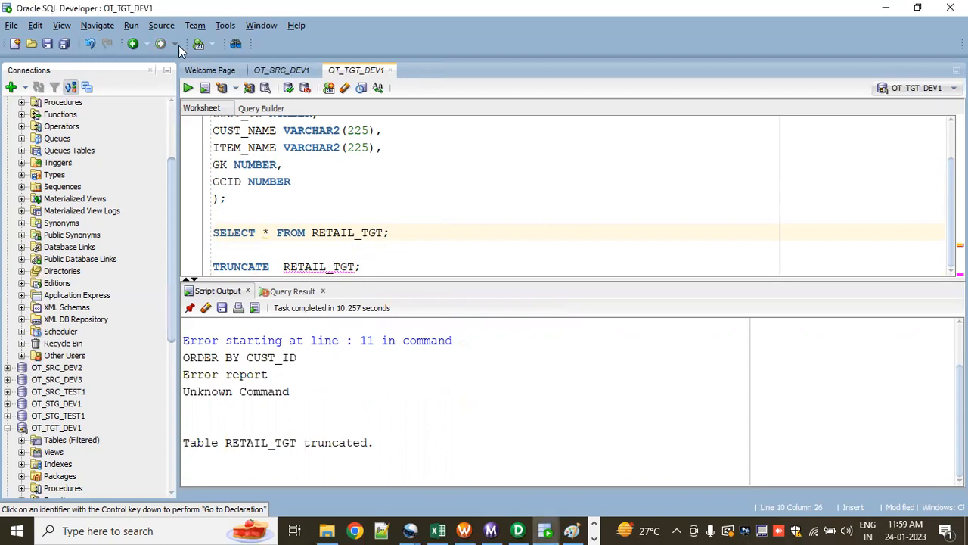
click(188, 88)
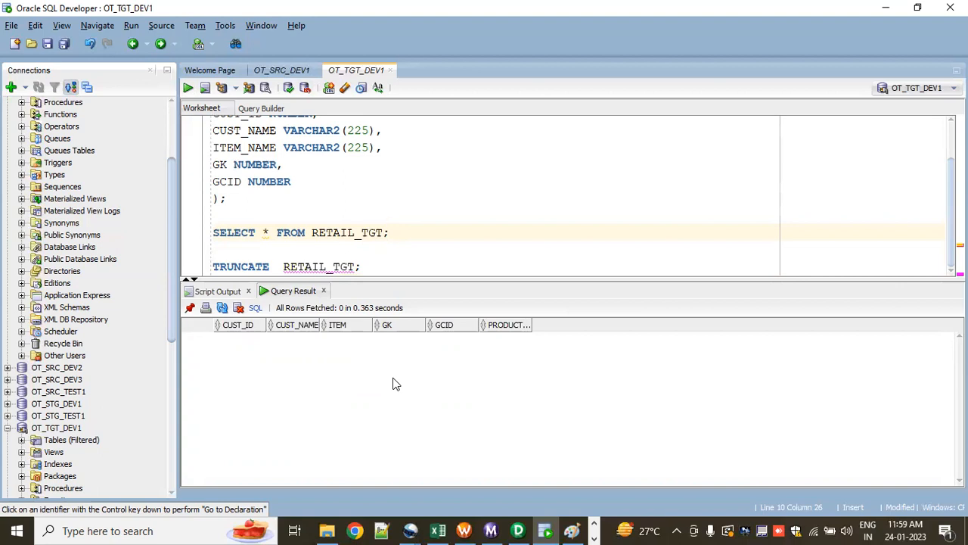
Step: Switch to Informatica PowerCenter Designer and show the RETAIL_SRC source and its source qualifier in the m_NORMALIZATION mapping
click(802, 61)
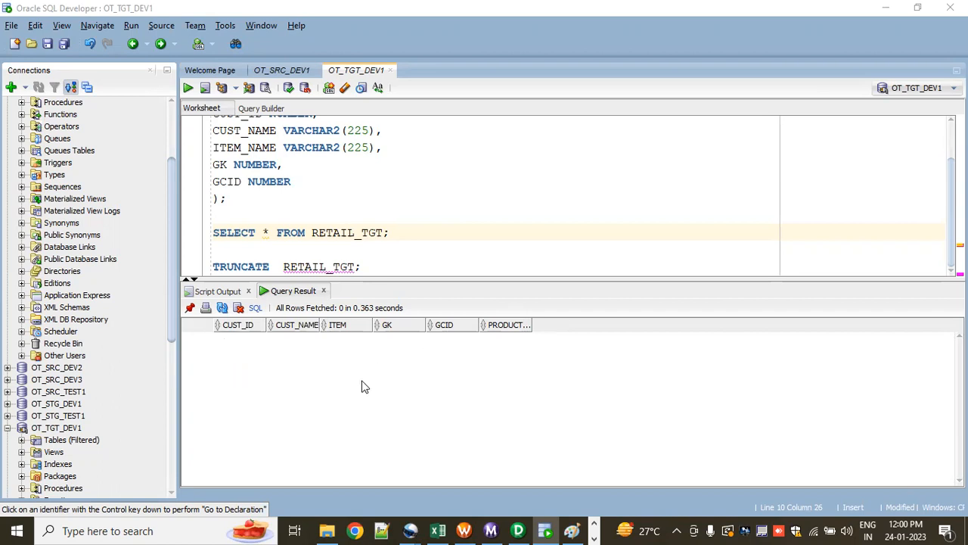
click(518, 530)
drag(479, 407, 397, 417)
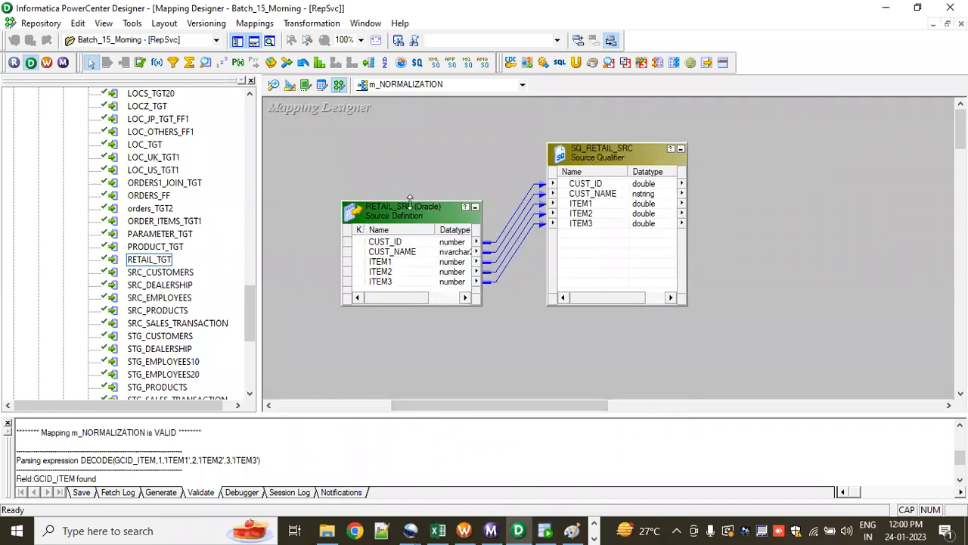
Step: Raise the RETAIL_SRC source definition and place a new Normalizer transformation between SQ_RETAIL_SRC and RETAIL_TGT
drag(409, 201, 409, 135)
drag(472, 410, 589, 412)
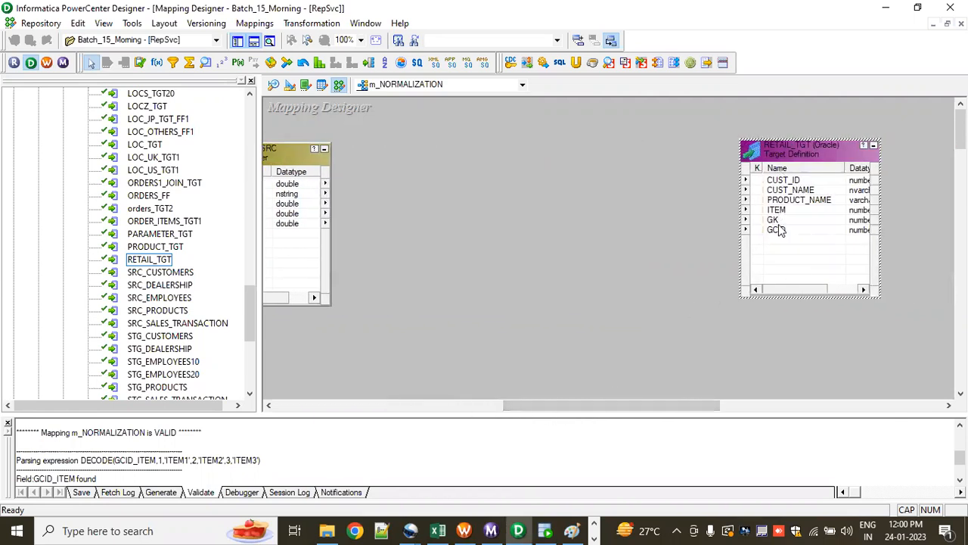
scroll(553, 405, left, 3)
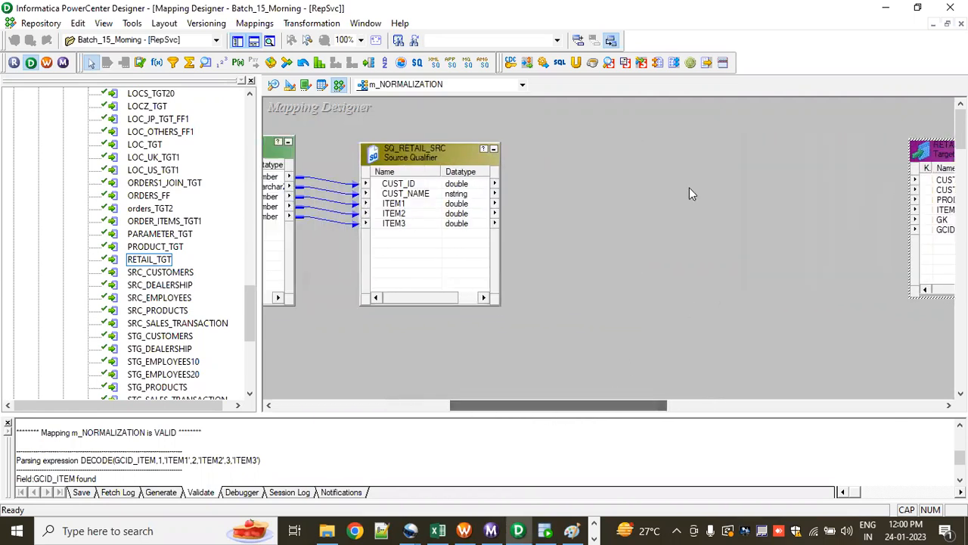
click(303, 64)
drag(554, 141, 722, 356)
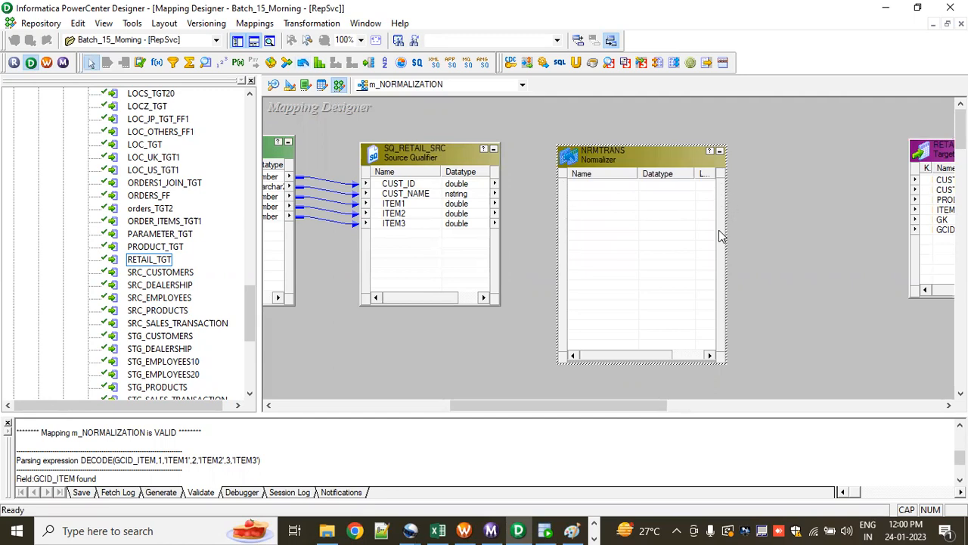
Step: Try to copy all ports of SQ_RETAIL_SRC into the empty Normalizer transformation
click(387, 186)
right_click(386, 186)
click(417, 193)
drag(417, 194, 601, 229)
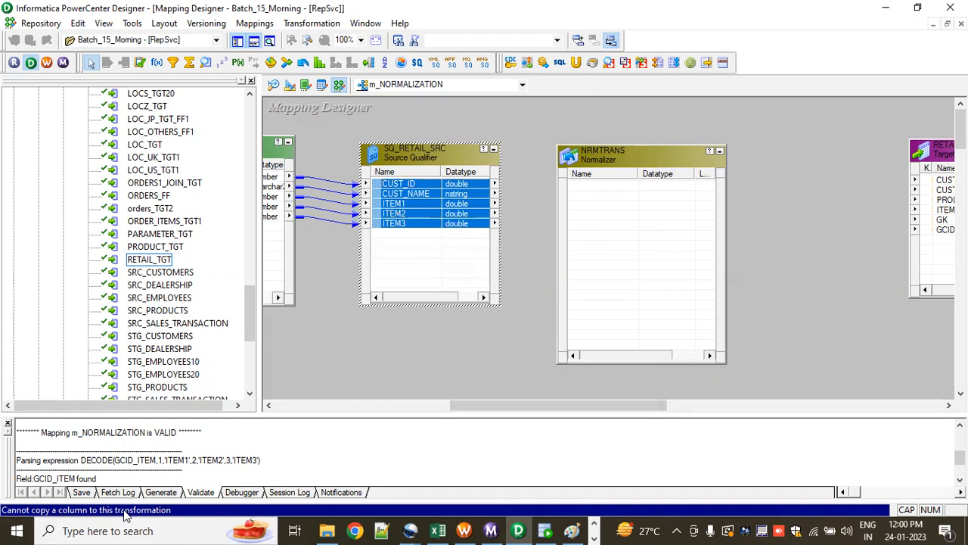
click(617, 198)
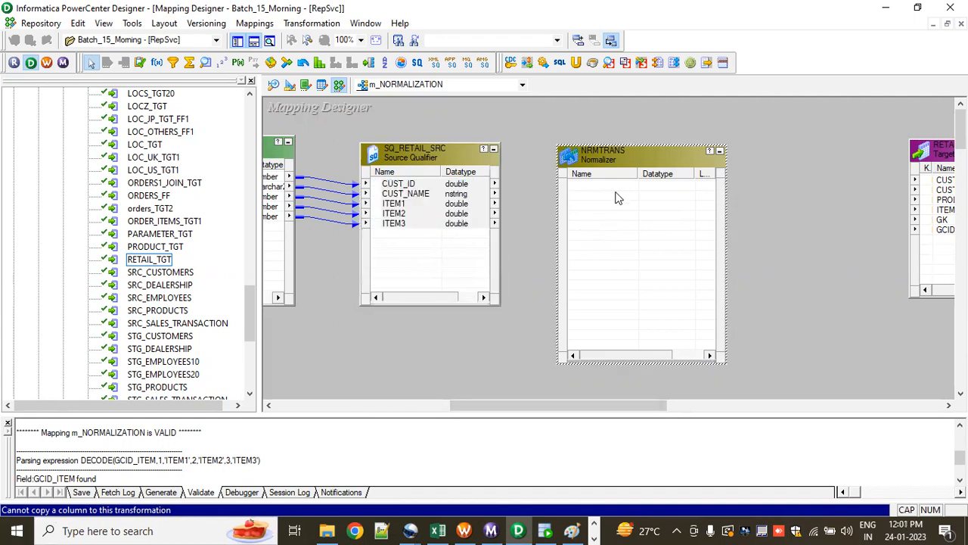
Step: Open the NRMTRANS transformation for editing and define a CUST_ID column with datatype number in its Normalizer settings
double_click(623, 212)
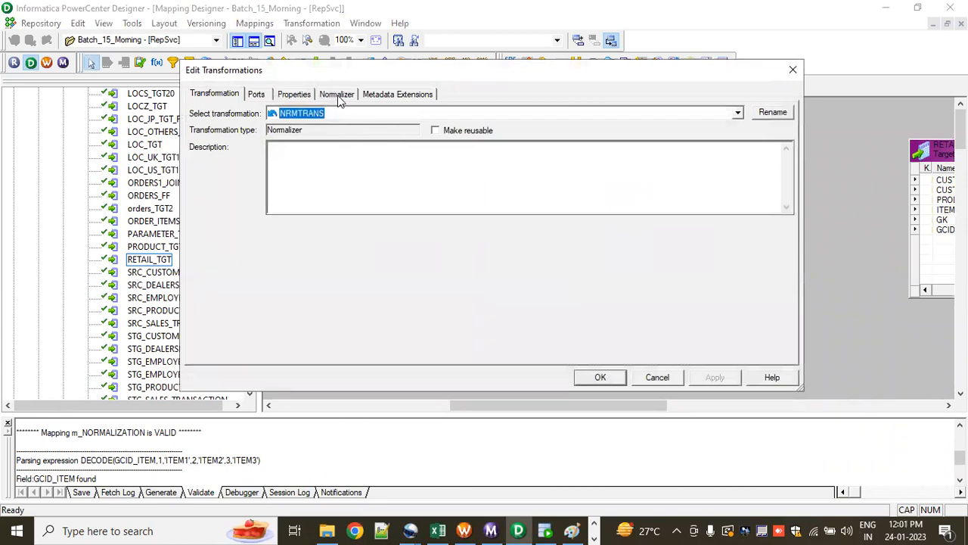
click(338, 95)
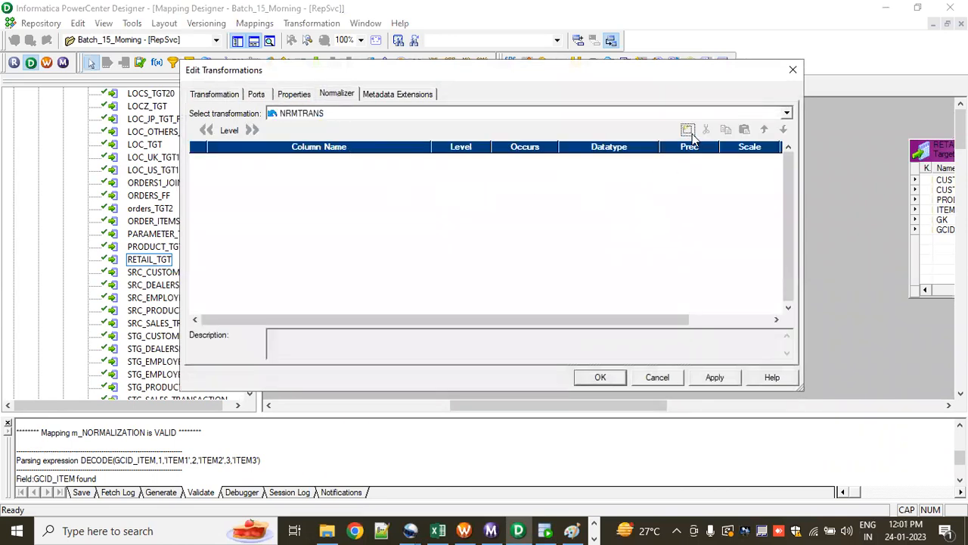
click(689, 132)
drag(582, 76, 558, 83)
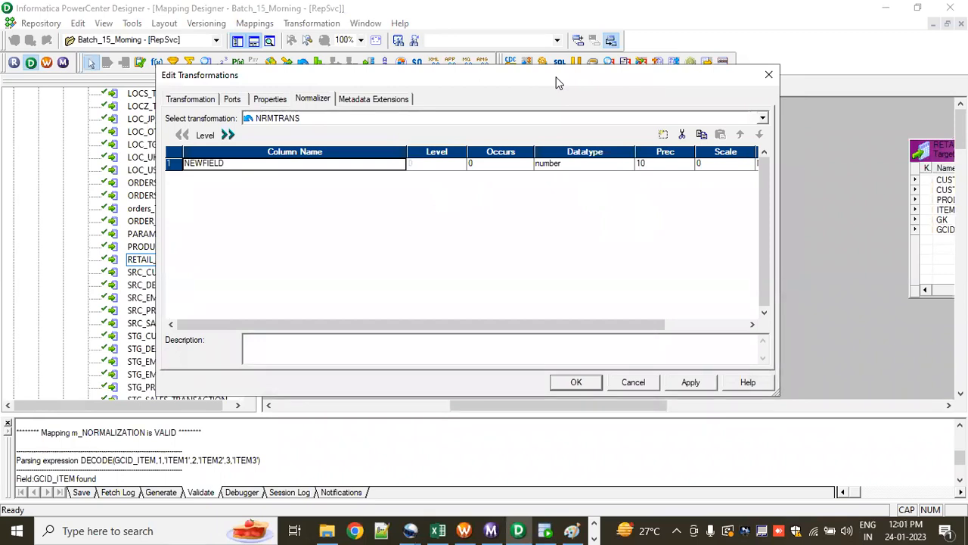
drag(556, 81, 669, 255)
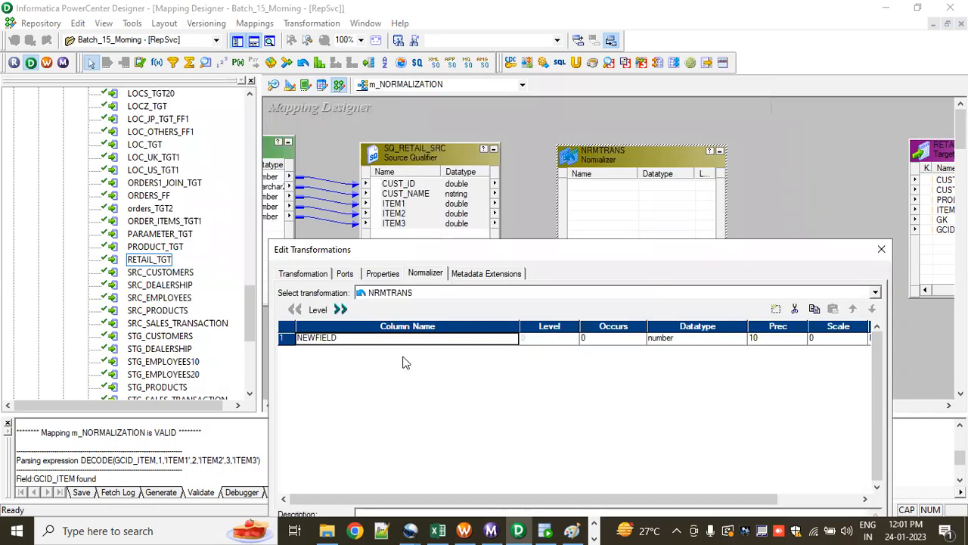
text(CUST)
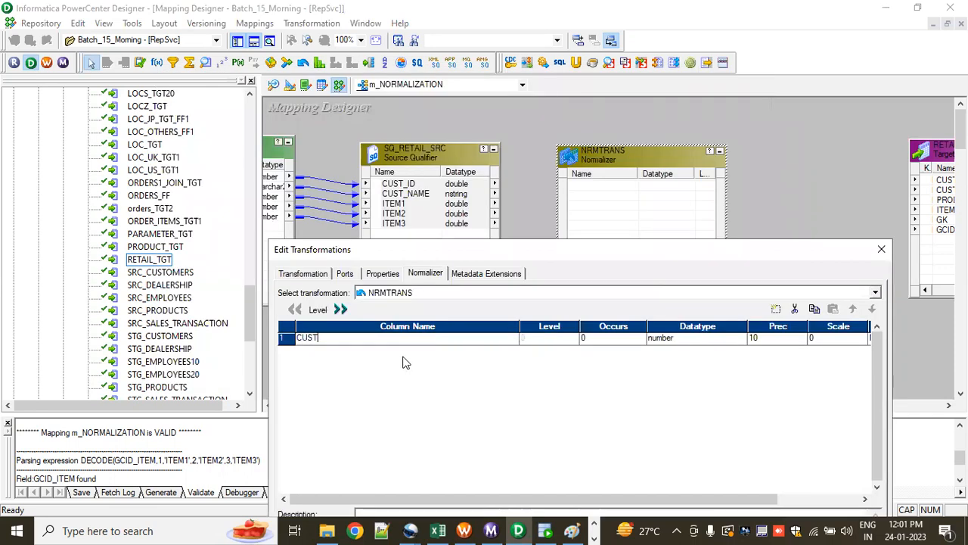
text(_ID)
key(Tab)
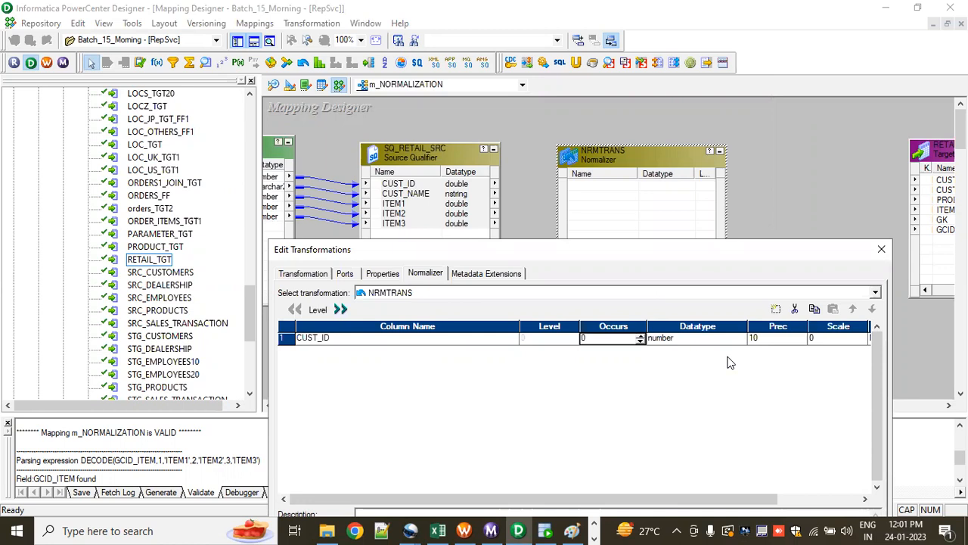
key(Tab)
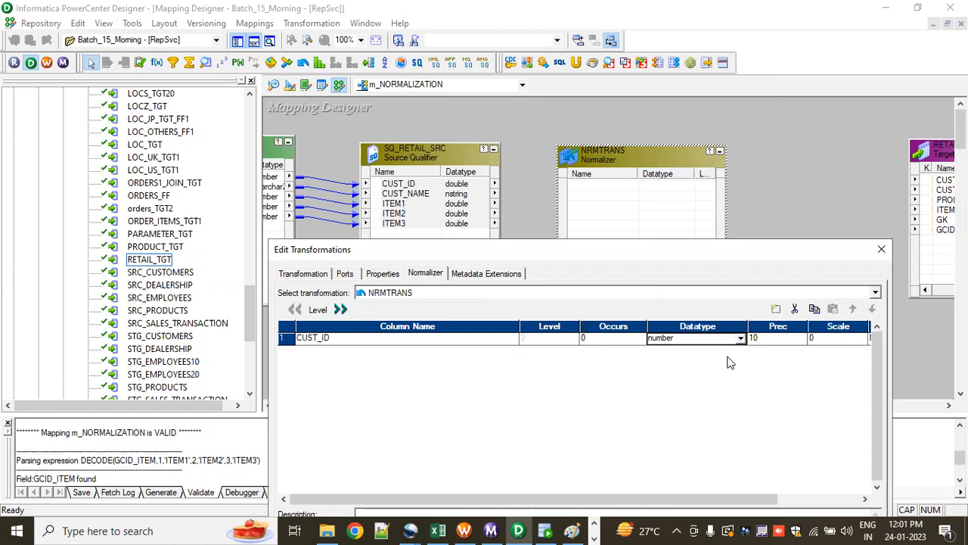
Step: Define a second Normalizer column named CUST_NAME with datatype nstring
click(777, 311)
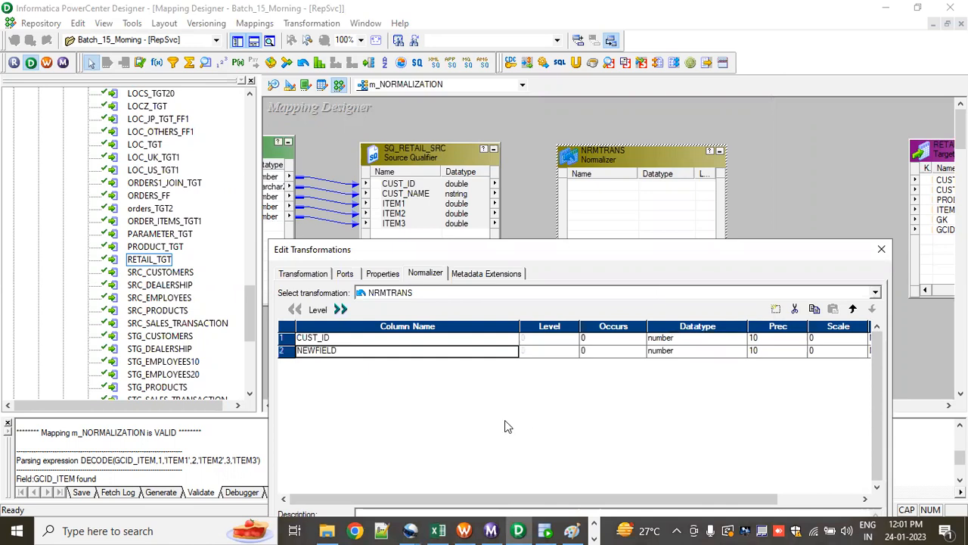
text(CUST)
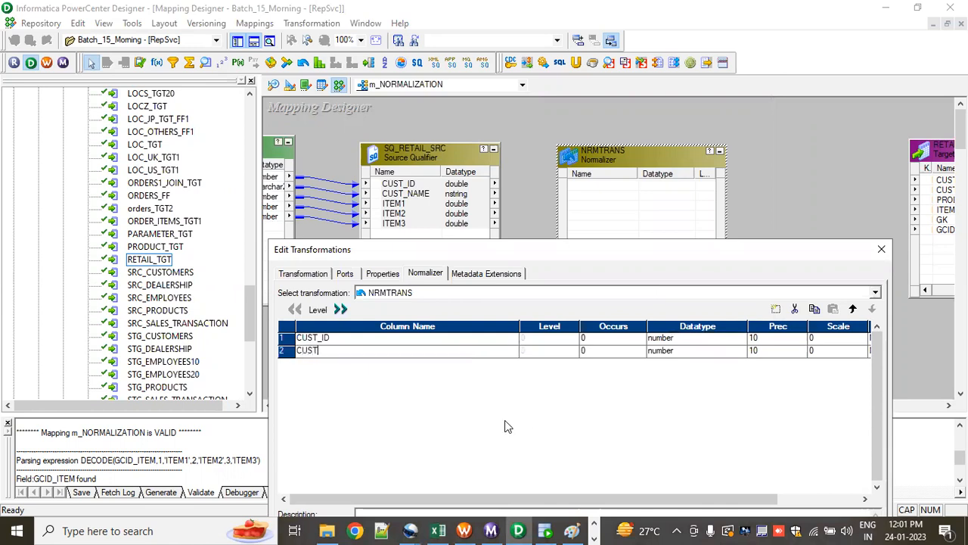
text(_NAM)
key(Tab)
key(Tab)
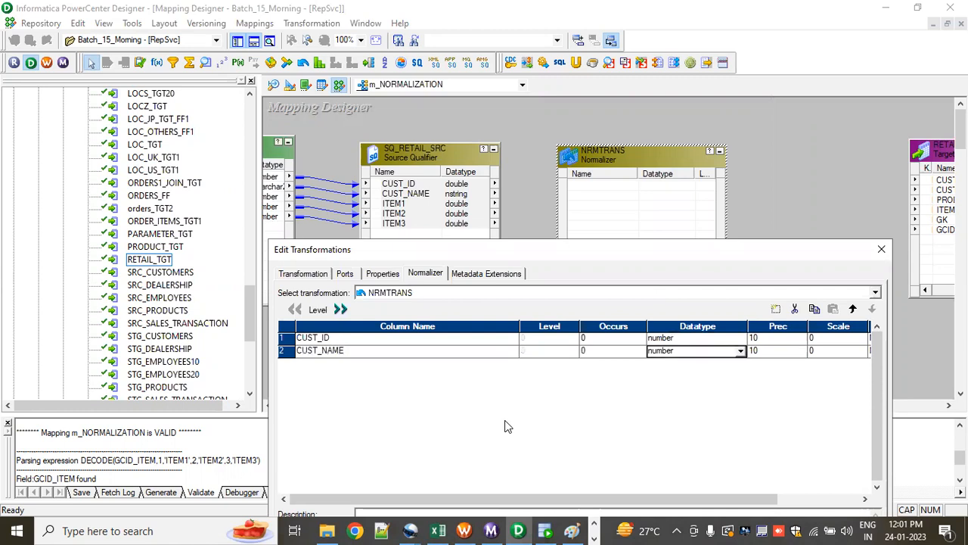
key(n)
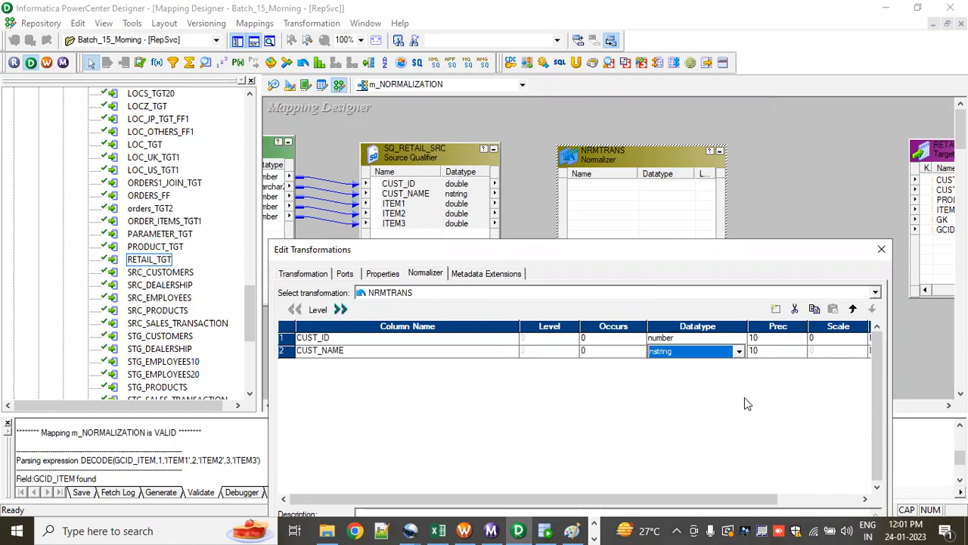
Step: Define a third Normalizer column named ITEM that occurs 3 times, and confirm the transformation's column definitions
click(777, 309)
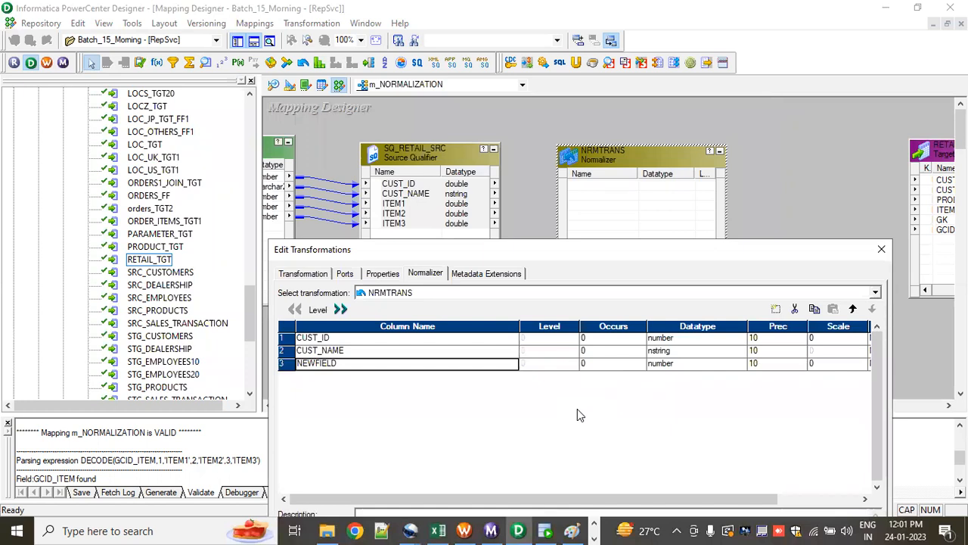
text(ITEM)
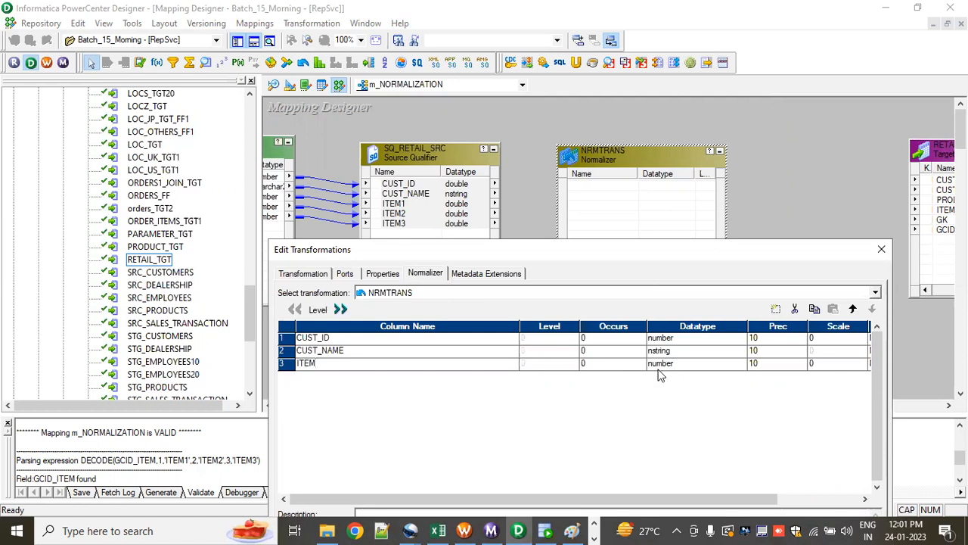
click(591, 366)
click(598, 364)
text(3)
drag(696, 259, 677, 120)
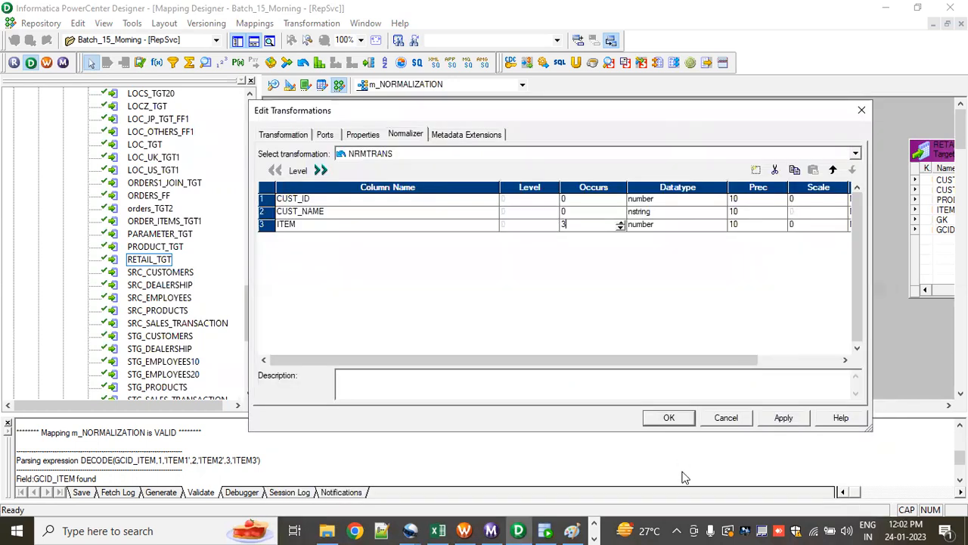
click(677, 422)
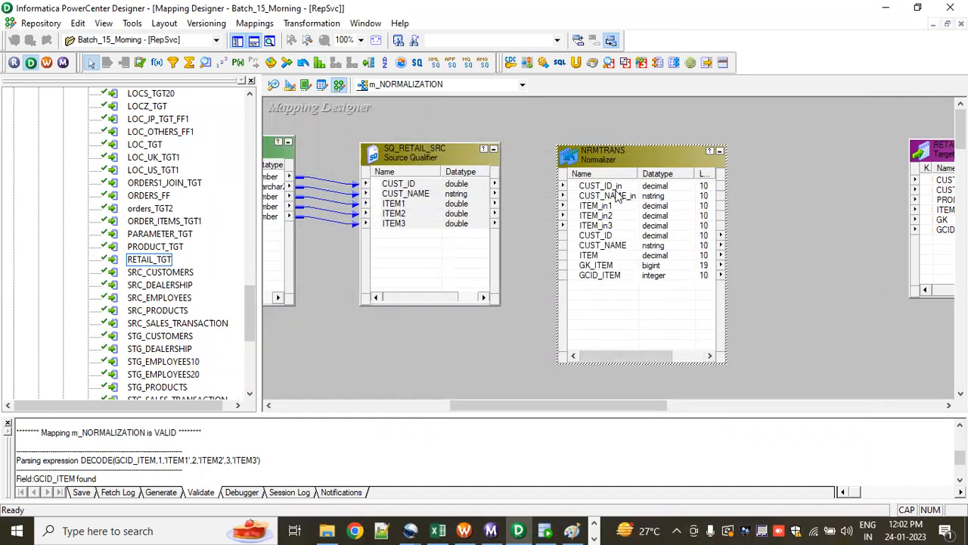
Step: Examine the Normalizer's generated ports, from the customer and item inputs to the outputs including GK_ITEM and GCID_ITEM
click(604, 187)
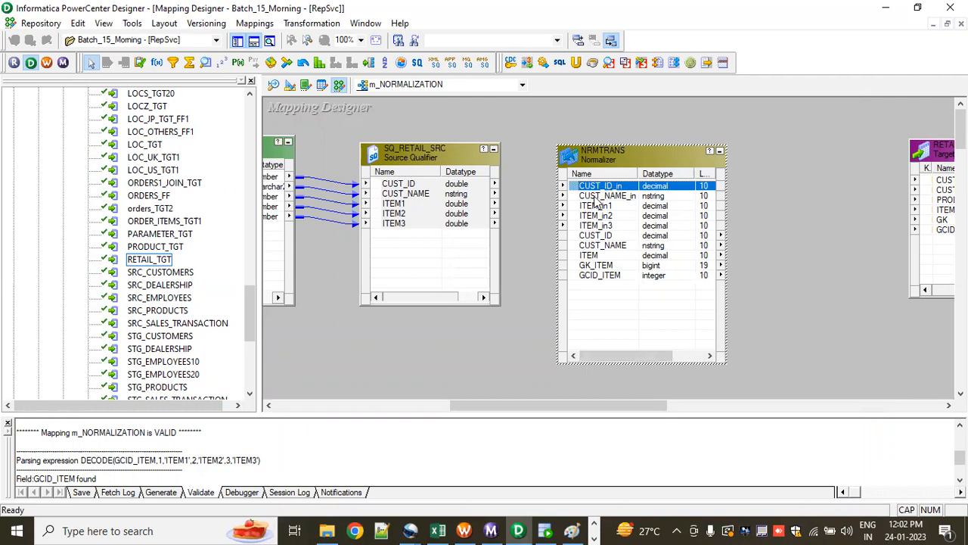
click(595, 197)
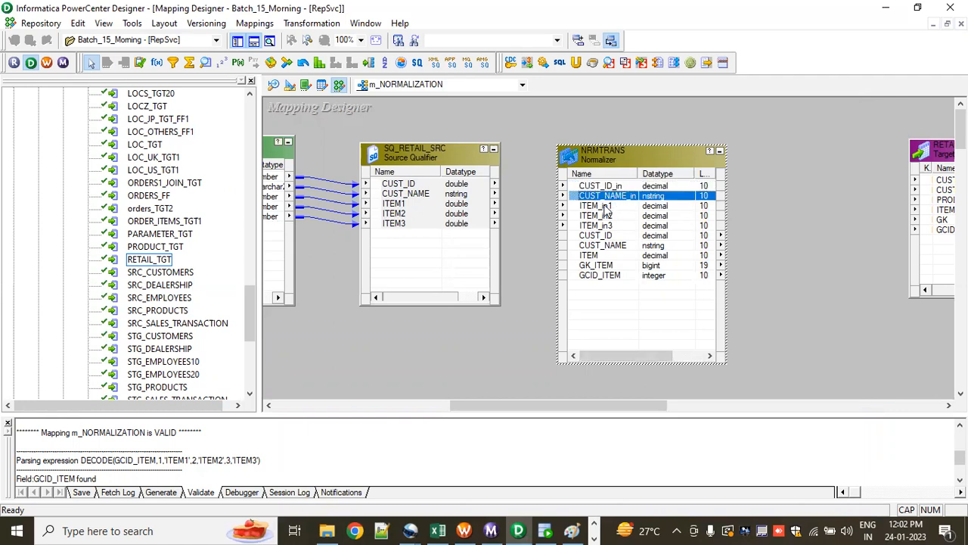
click(604, 206)
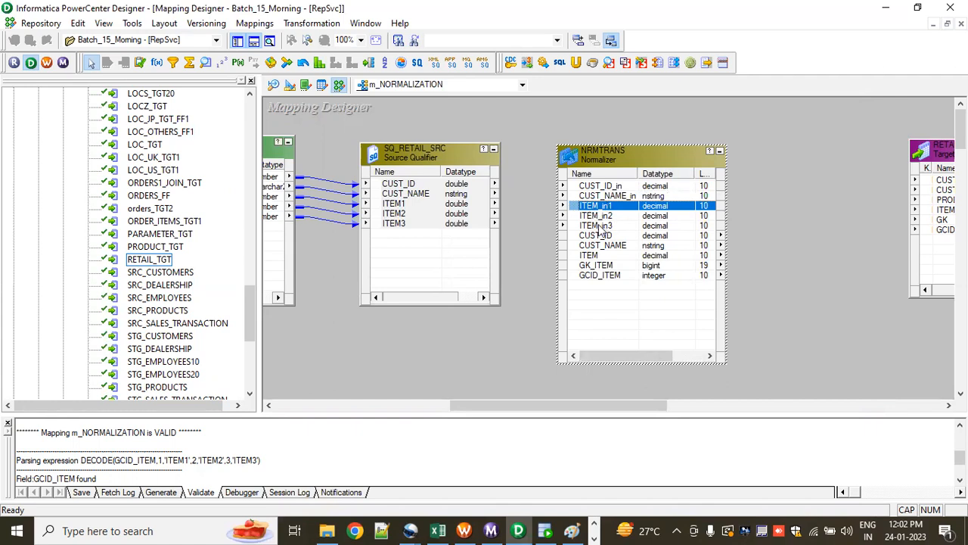
click(597, 225)
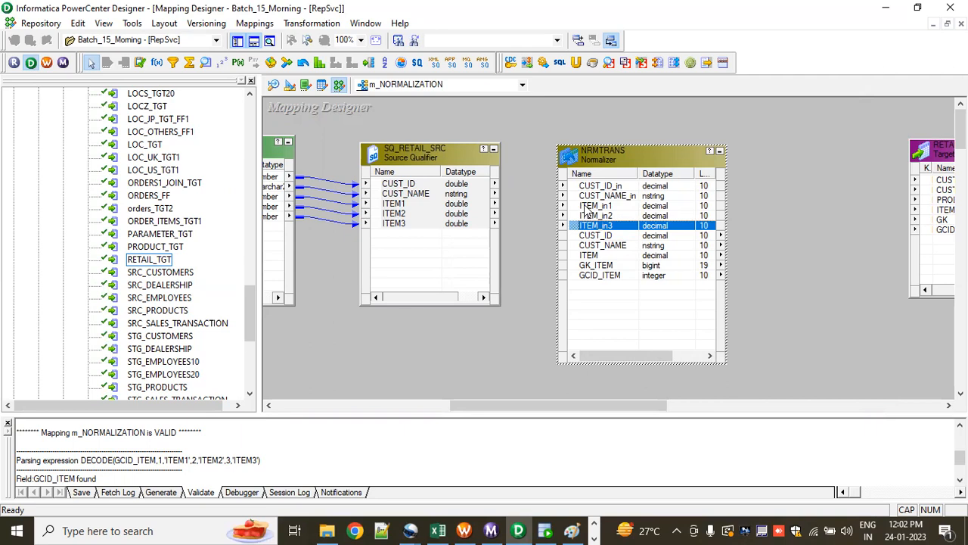
click(609, 235)
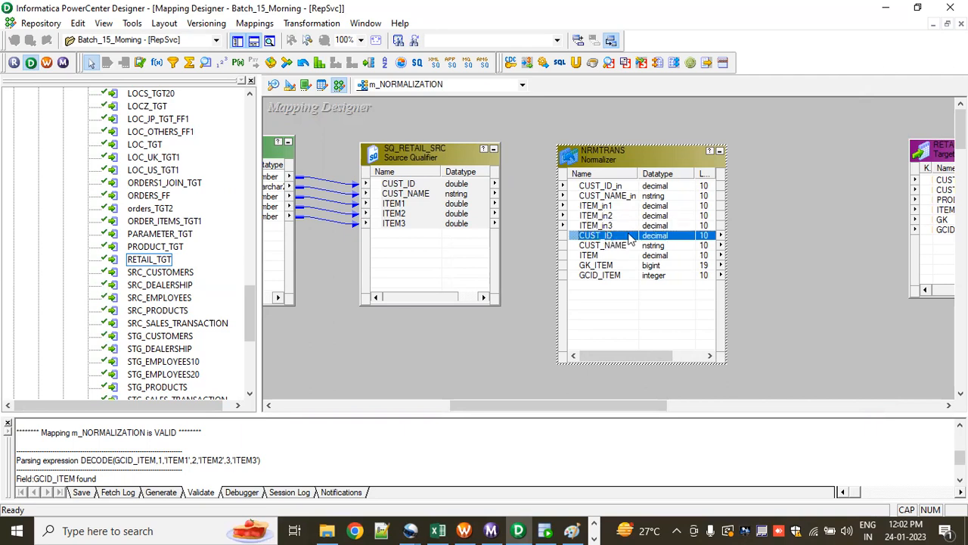
click(614, 245)
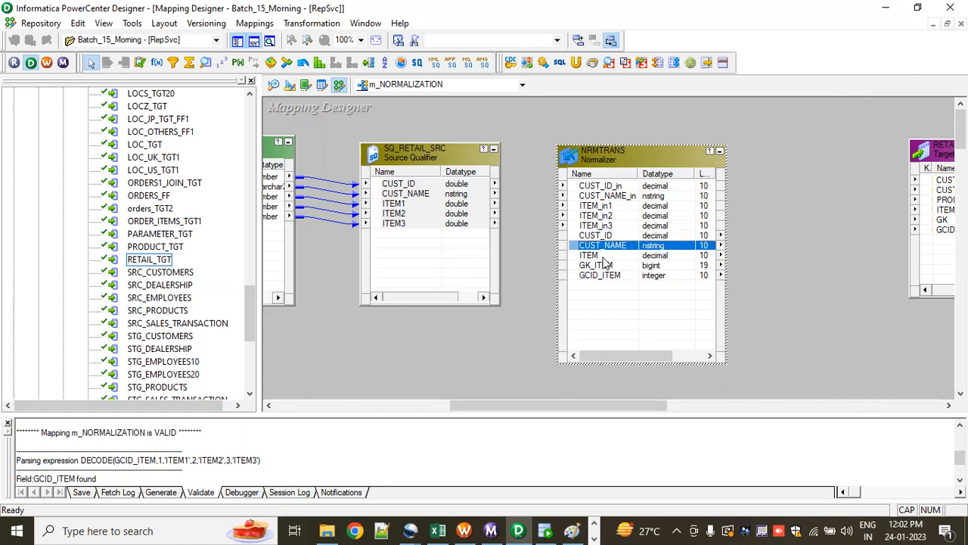
click(603, 256)
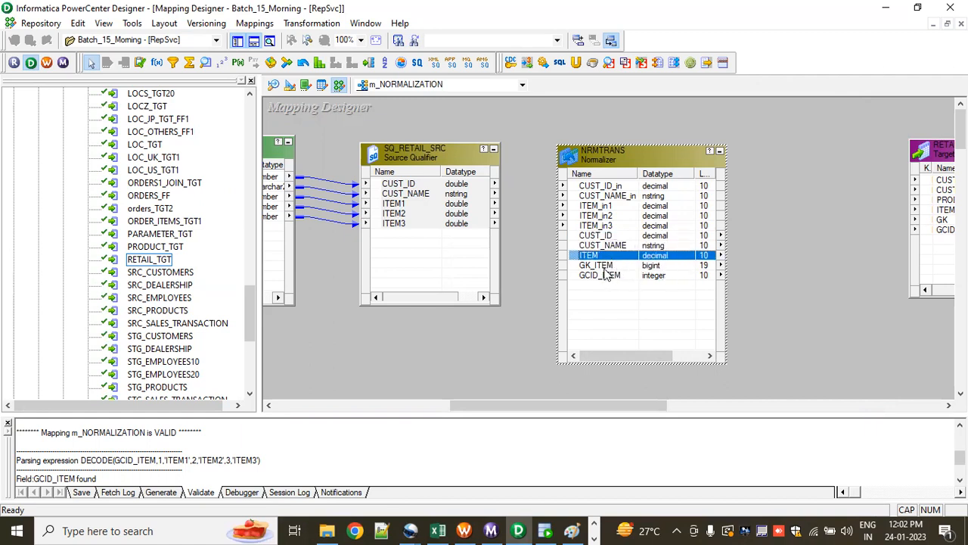
click(598, 267)
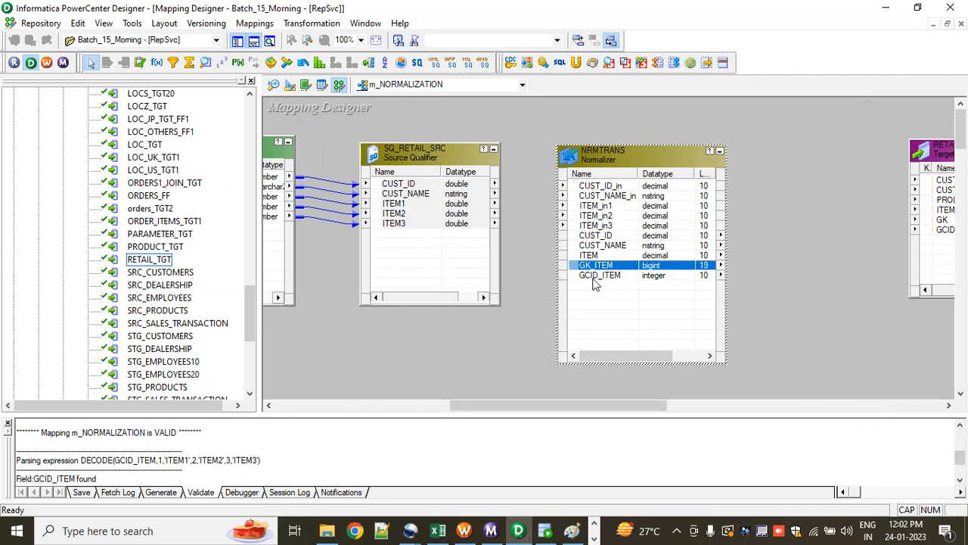
click(597, 278)
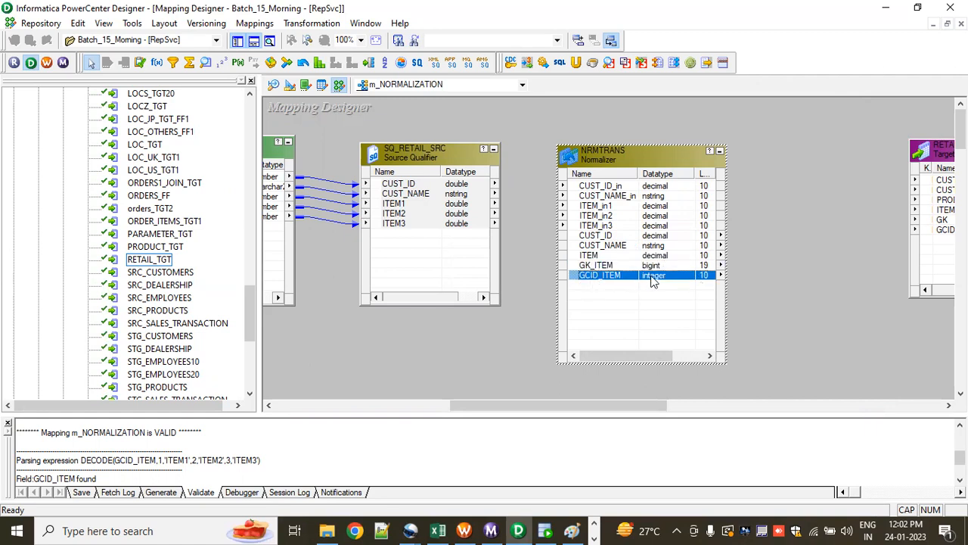
click(602, 266)
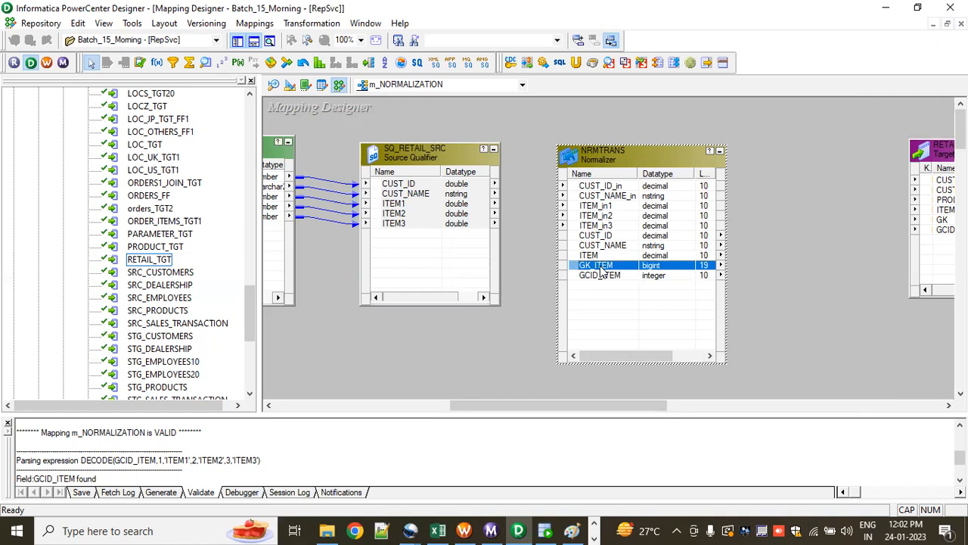
click(603, 276)
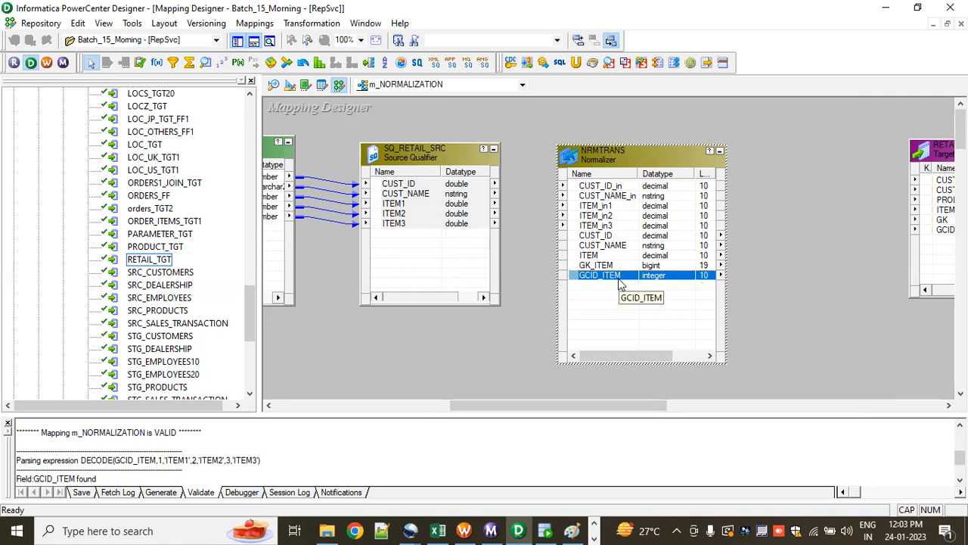
Step: Link all five SQ_RETAIL_SRC ports to the corresponding Normalizer input ports, from CUST_ID_in to ITEM_in3
click(450, 261)
right_click(422, 187)
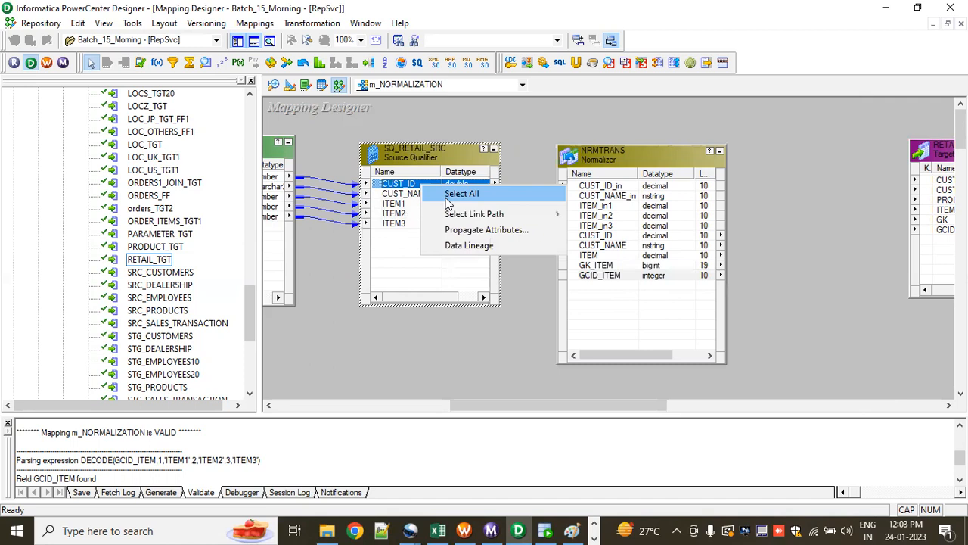
click(453, 192)
drag(421, 187, 530, 219)
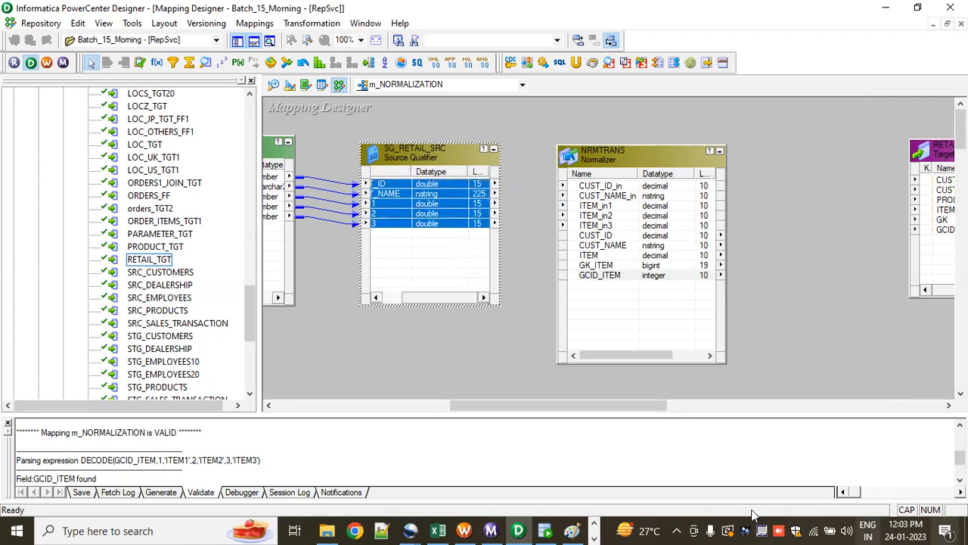
drag(429, 187, 575, 187)
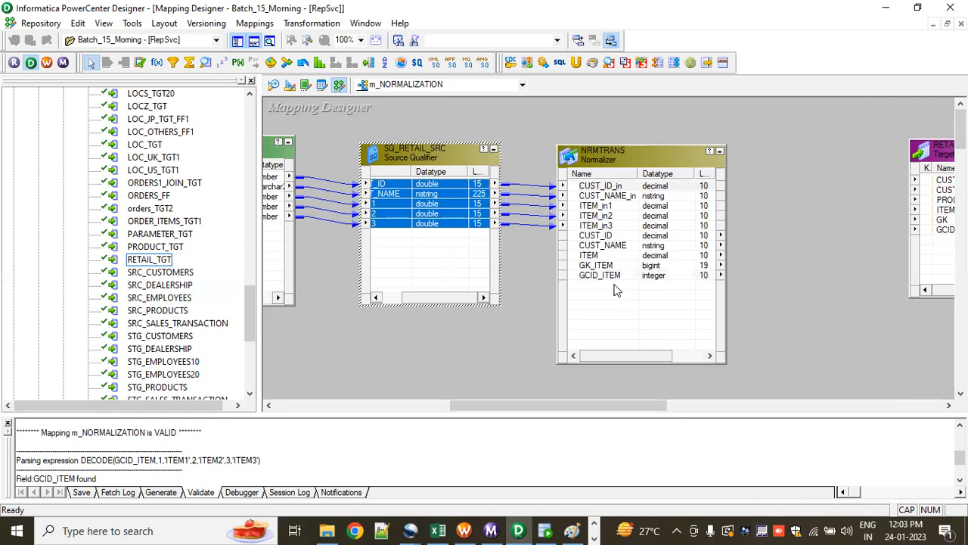
Step: Rearrange RETAIL_TGT and the Normalizer with space between them, and select the Normalizer's CUST_ID output port
drag(598, 405, 677, 405)
drag(732, 149, 765, 160)
drag(394, 156, 457, 141)
click(411, 220)
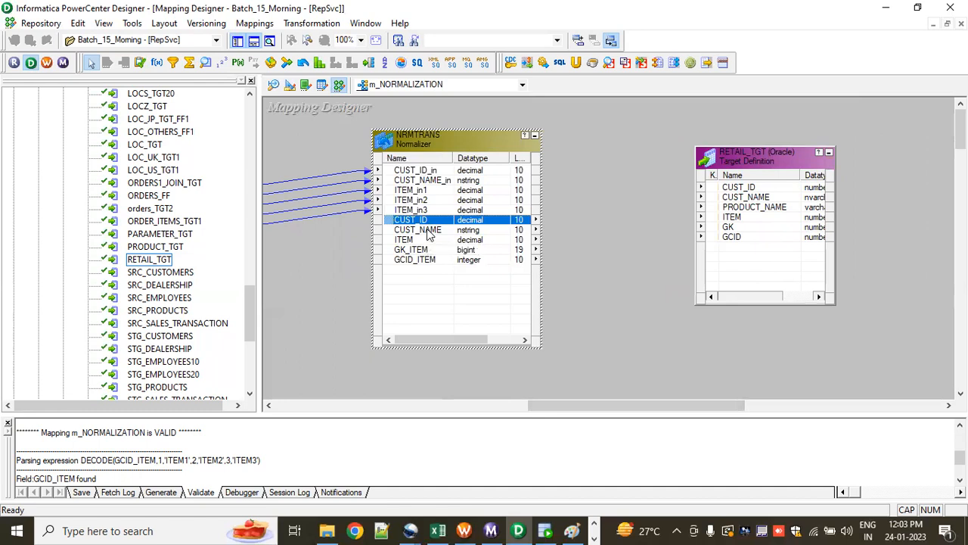
Step: Link the Normalizer's CUST_ID, CUST_NAME, ITEM, GK_ITEM and GCID_ITEM outputs to the corresponding RETAIL_TGT columns, and save the mapping
shift+click(426, 230)
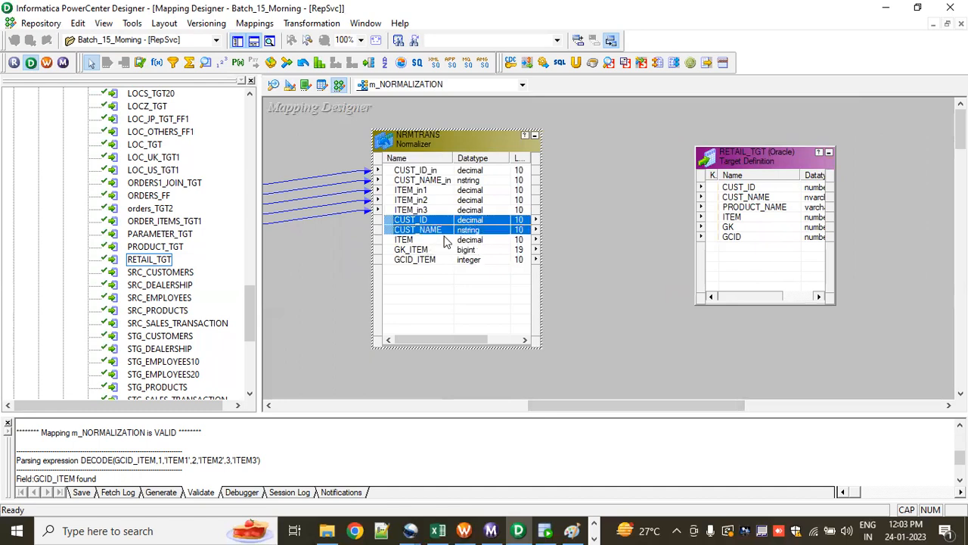
drag(464, 225, 718, 196)
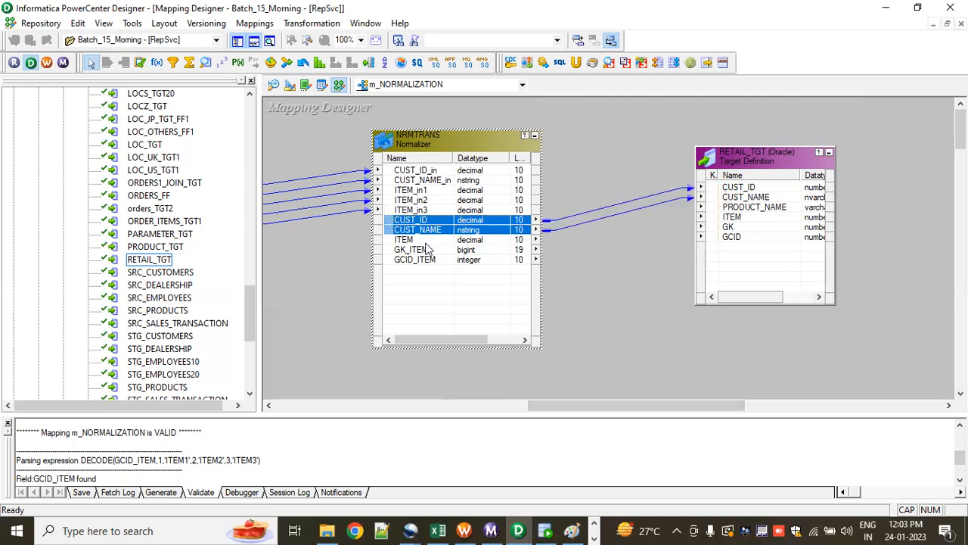
click(423, 240)
ctrl+click(433, 251)
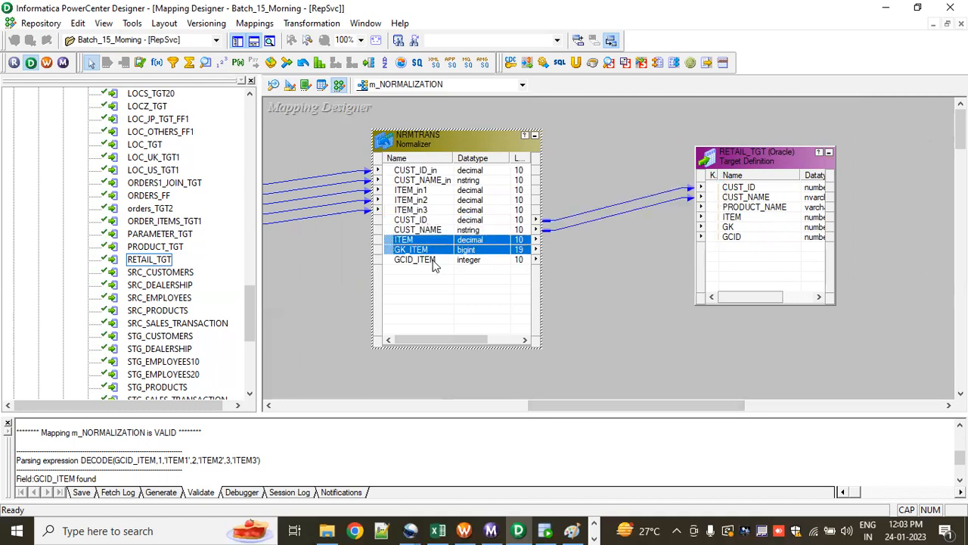
ctrl+click(434, 260)
drag(476, 240, 723, 219)
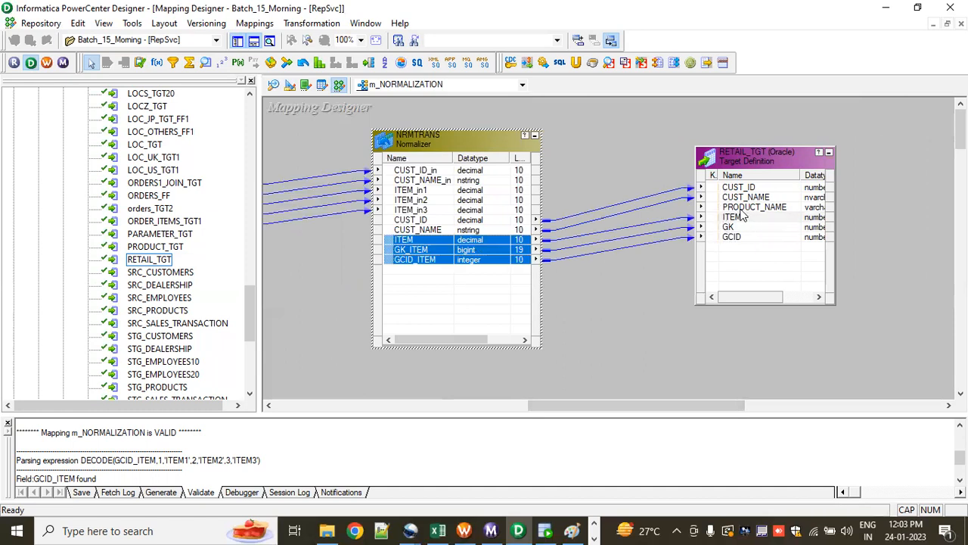
click(628, 291)
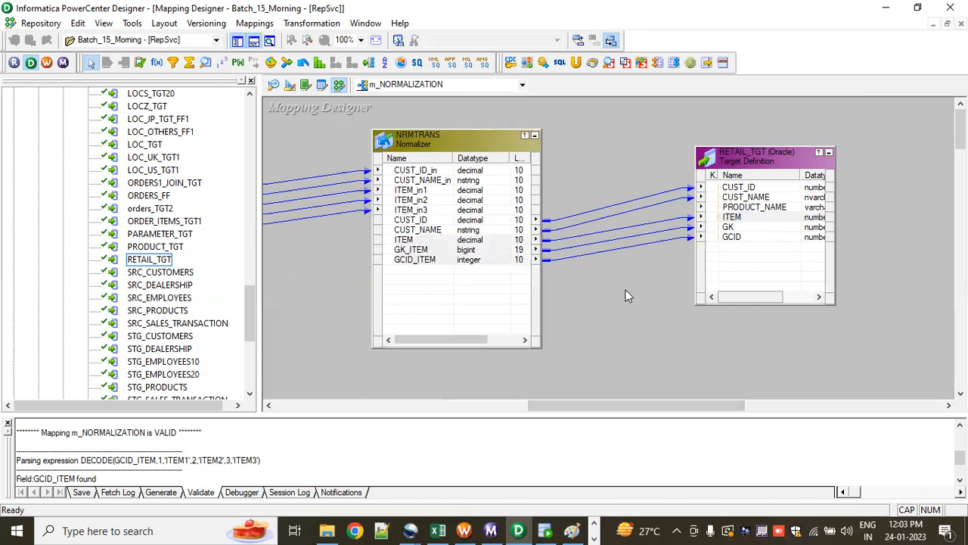
key(ctrl+s)
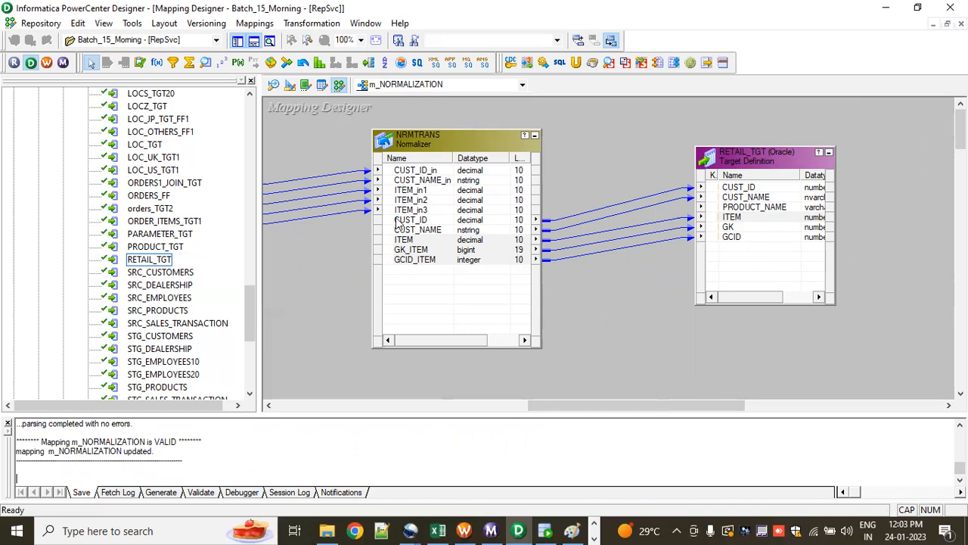
Step: Rename the mapping as m_NORMALIZATION_EX
click(244, 27)
click(264, 65)
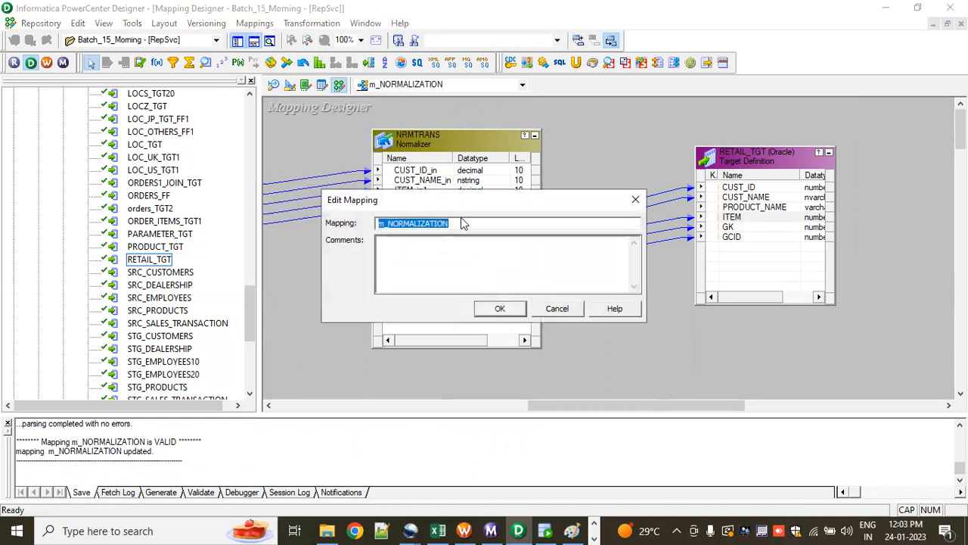
click(467, 223)
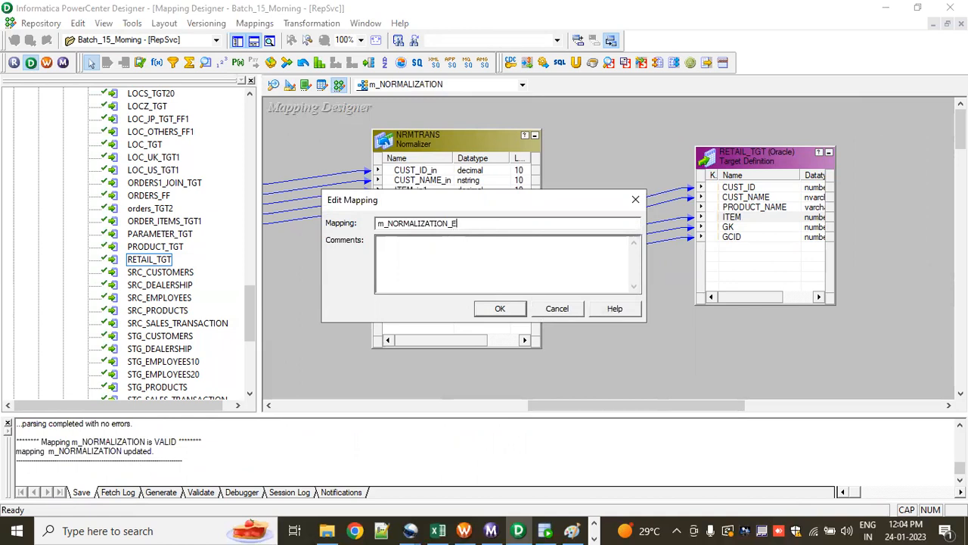
click(500, 309)
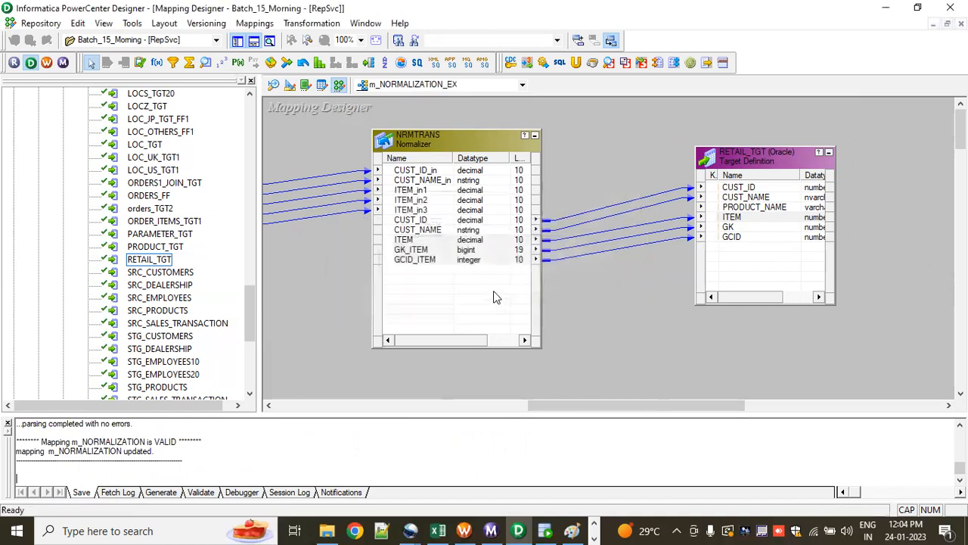
Step: Generate a workflow with a reusable session for the m_NORMALIZATION_EX mapping, accepting the default service, connections and name prefixes
click(271, 24)
click(312, 248)
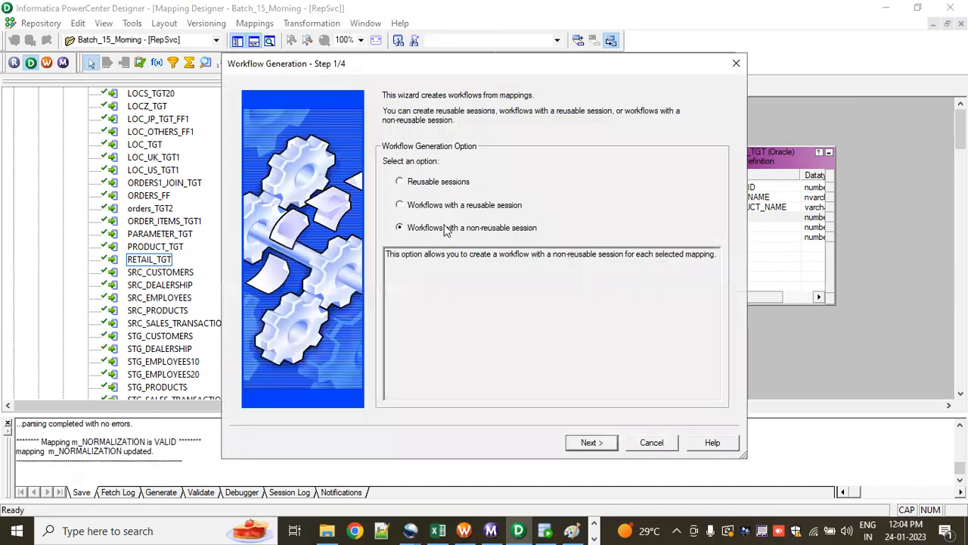
click(451, 208)
click(592, 442)
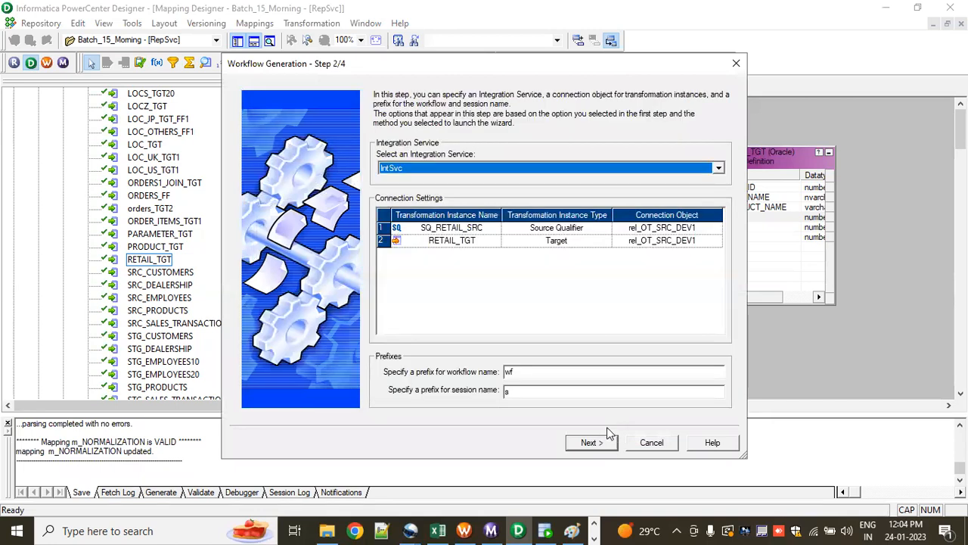
click(541, 372)
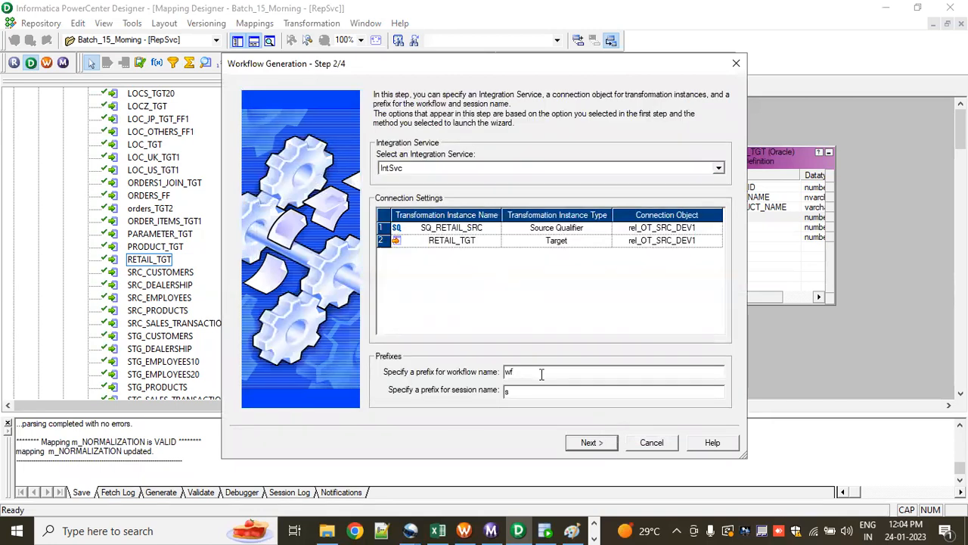
click(590, 443)
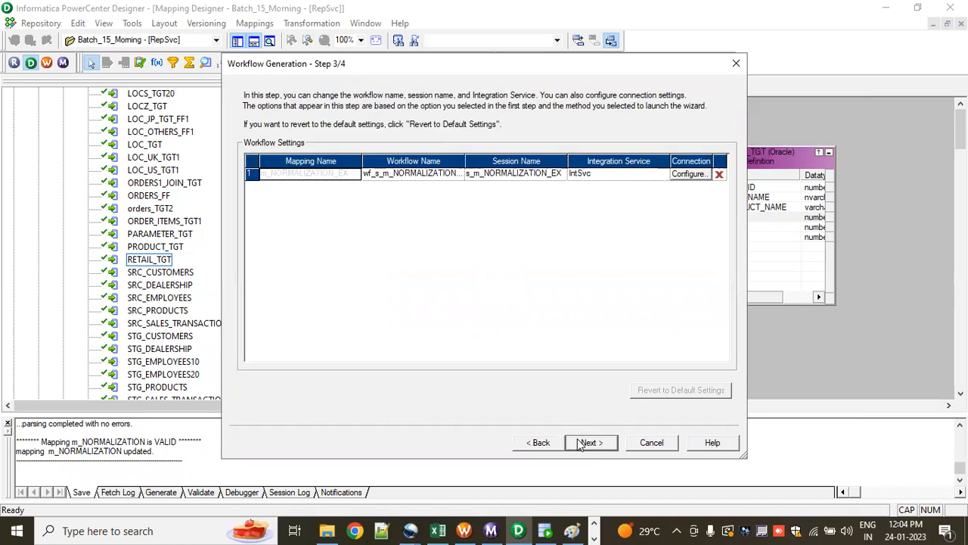
click(587, 442)
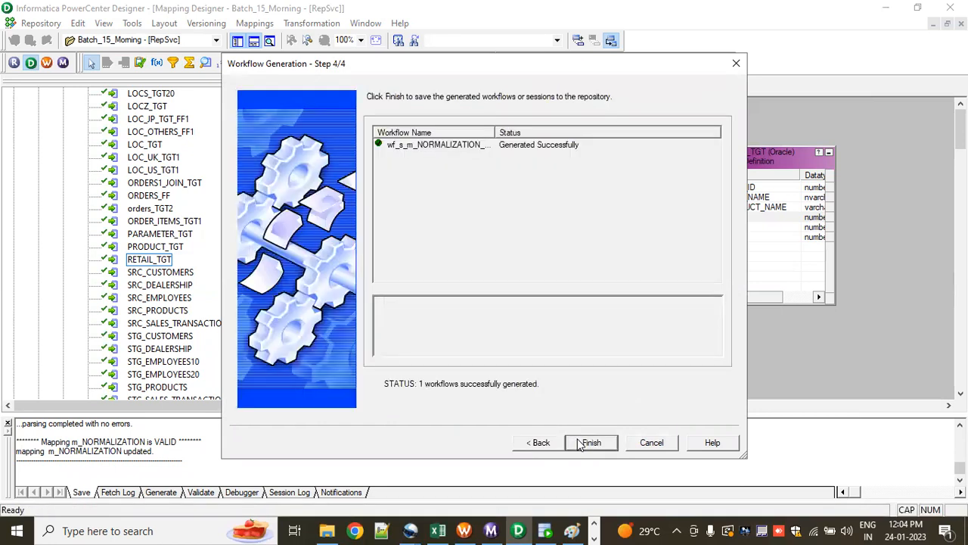
click(595, 449)
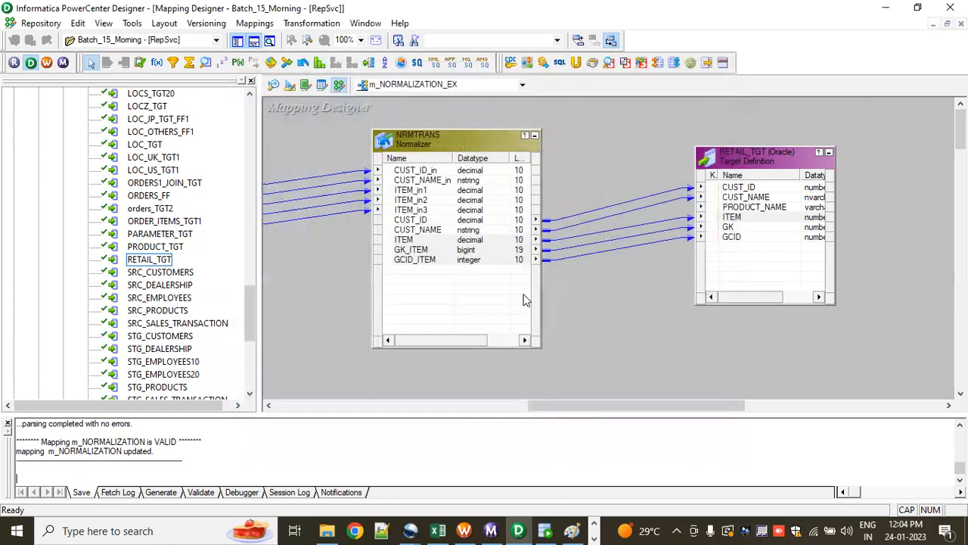
Step: Switch to Workflow Manager, disconnect from the repository holding Batch_15_Morning, and reopen that folder to refresh its contents
click(45, 64)
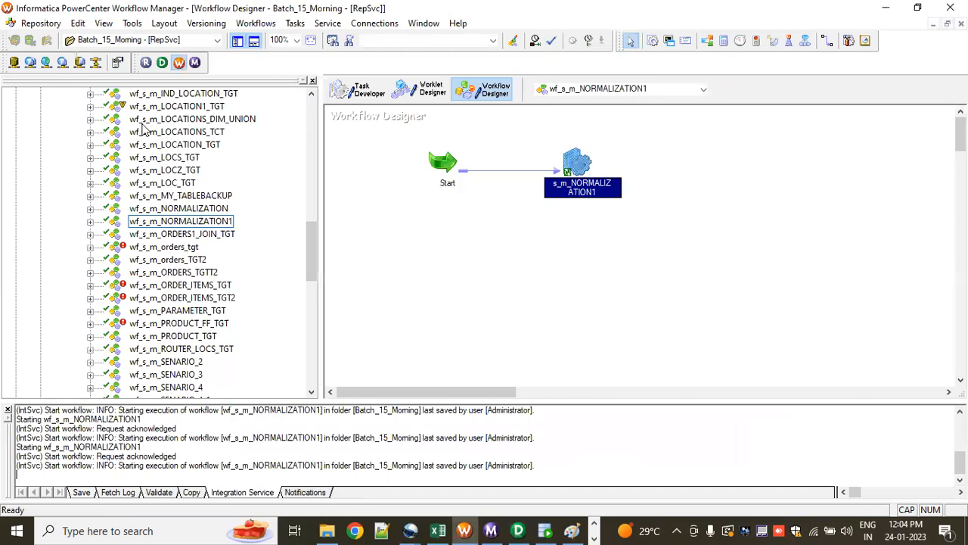
scroll(193, 239, up, 4)
scroll(193, 238, down, 5)
scroll(191, 227, up, 15)
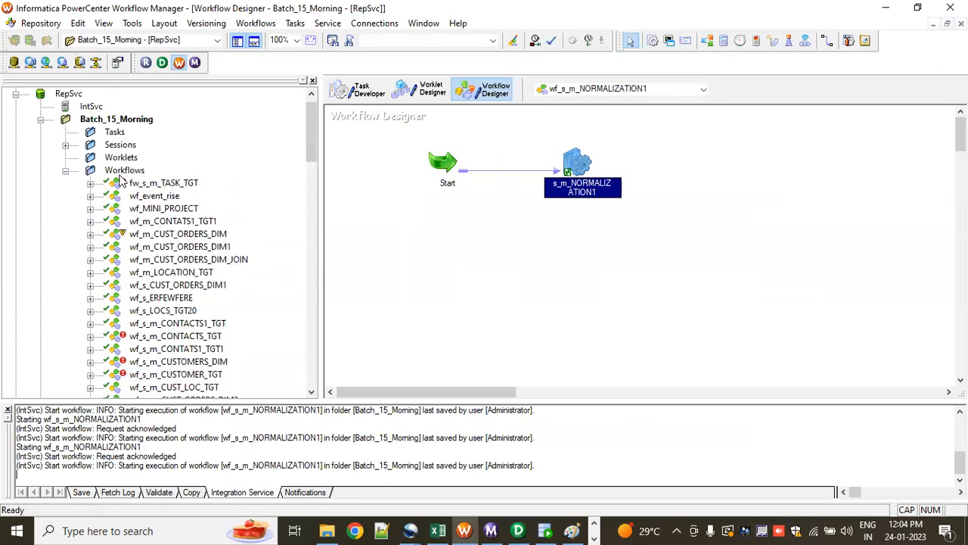
right_click(127, 121)
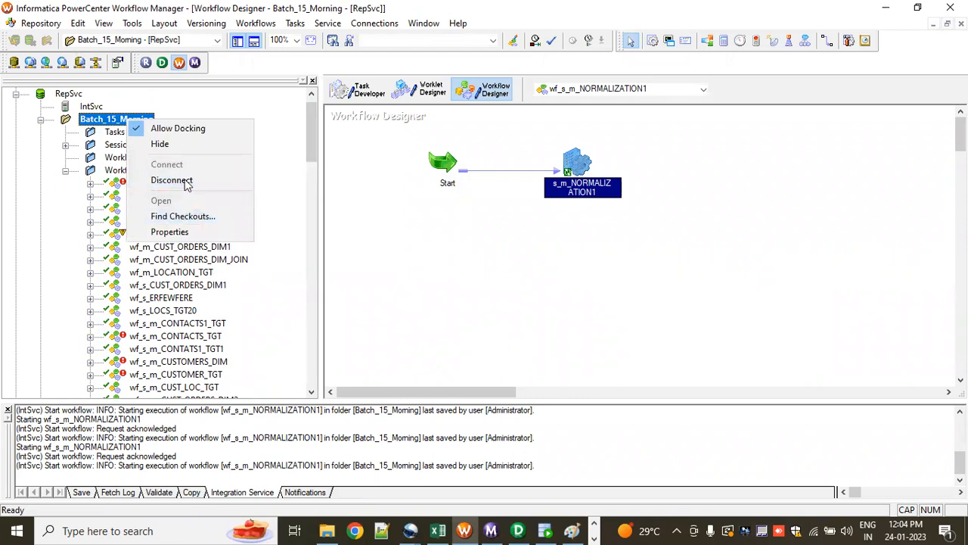
click(173, 180)
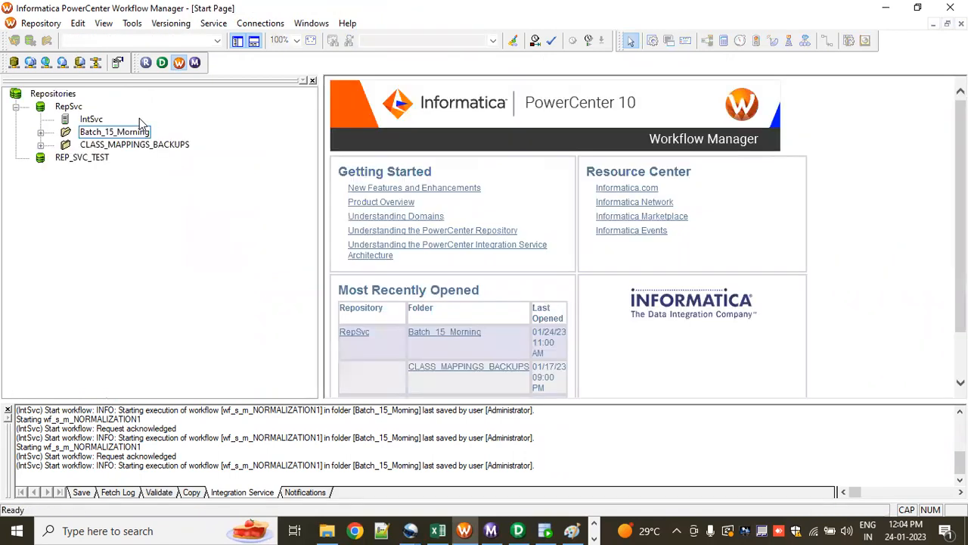
right_click(129, 132)
click(173, 213)
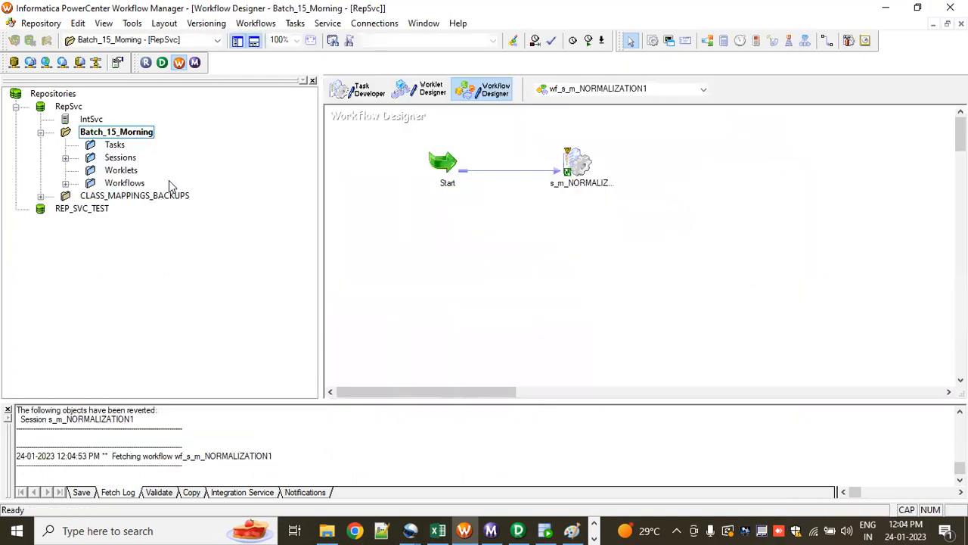
Step: Expand the folder's workflows and open wf_s_m_NORMALIZATION_EX in the Workflow Designer
click(66, 184)
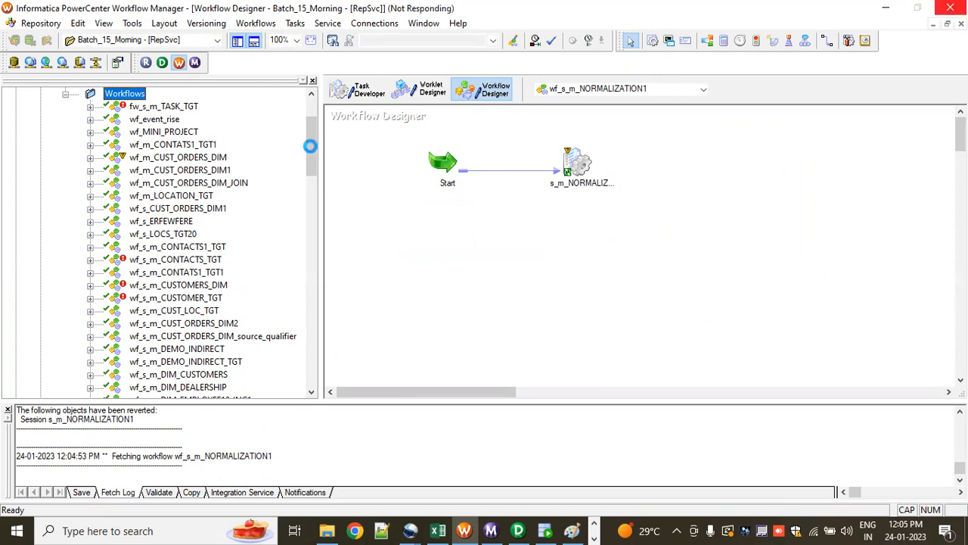
scroll(181, 289, down, 15)
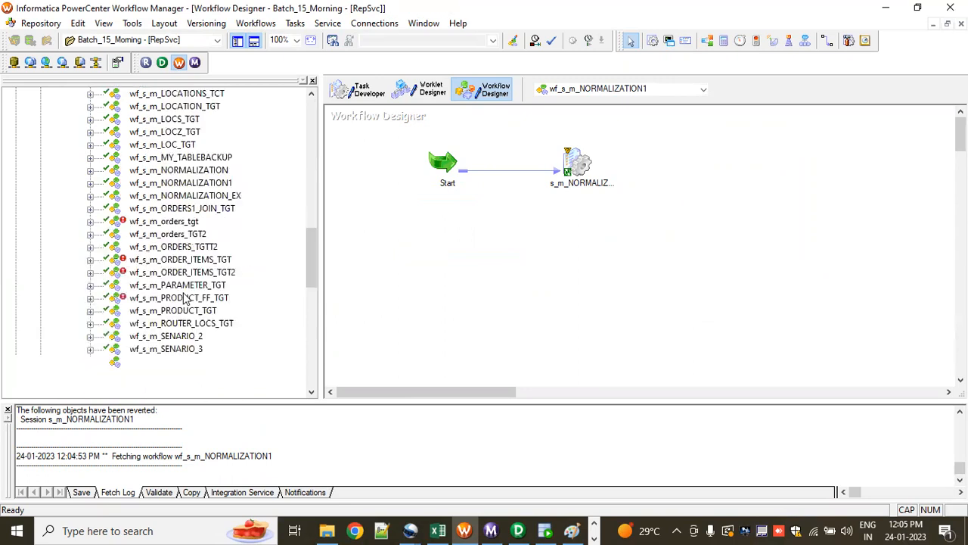
scroll(183, 314, down, 1)
scroll(184, 318, down, 10)
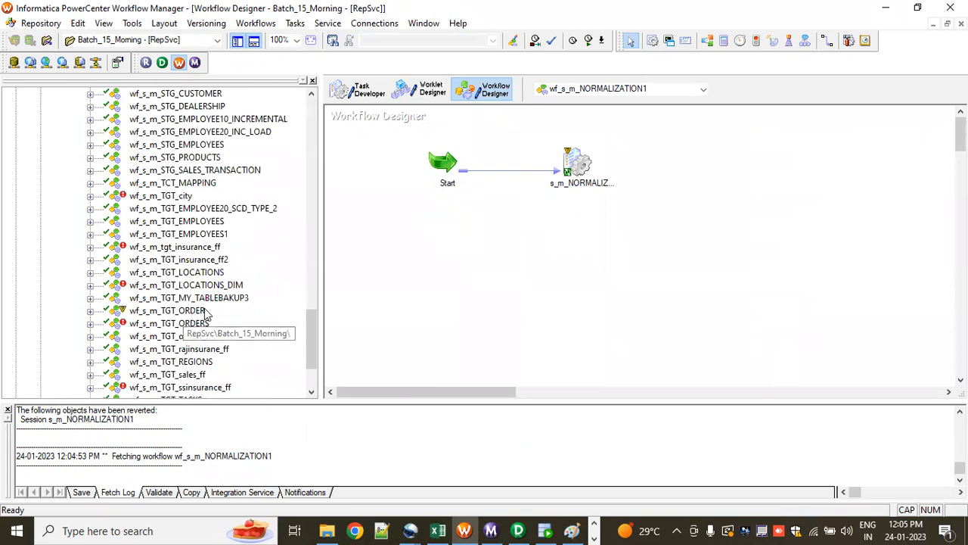
scroll(231, 301, up, 2)
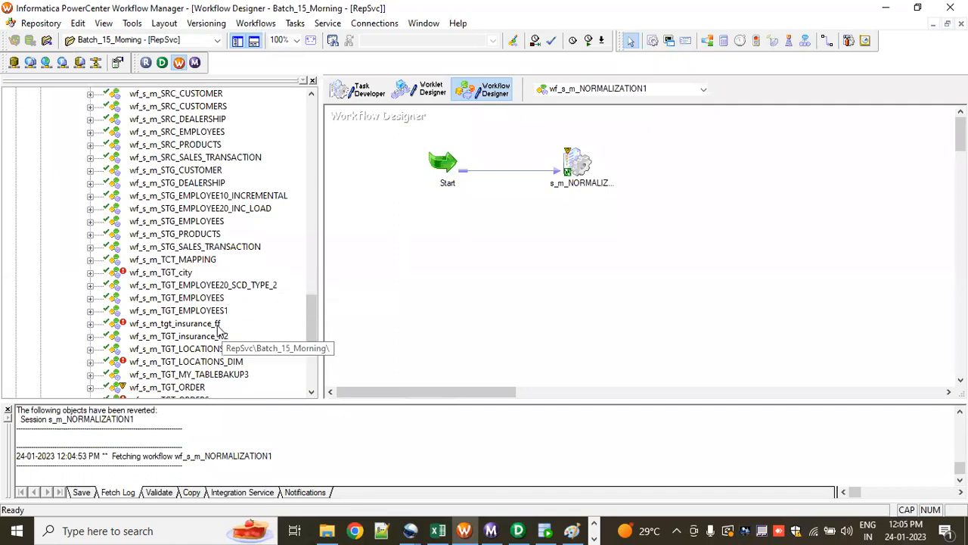
scroll(231, 325, down, 4)
scroll(237, 324, up, 6)
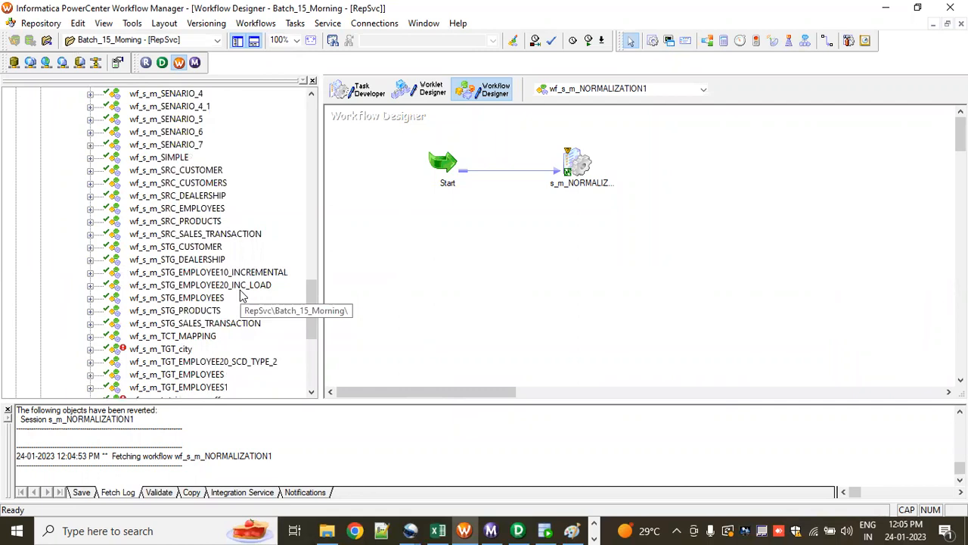
scroll(242, 295, up, 5)
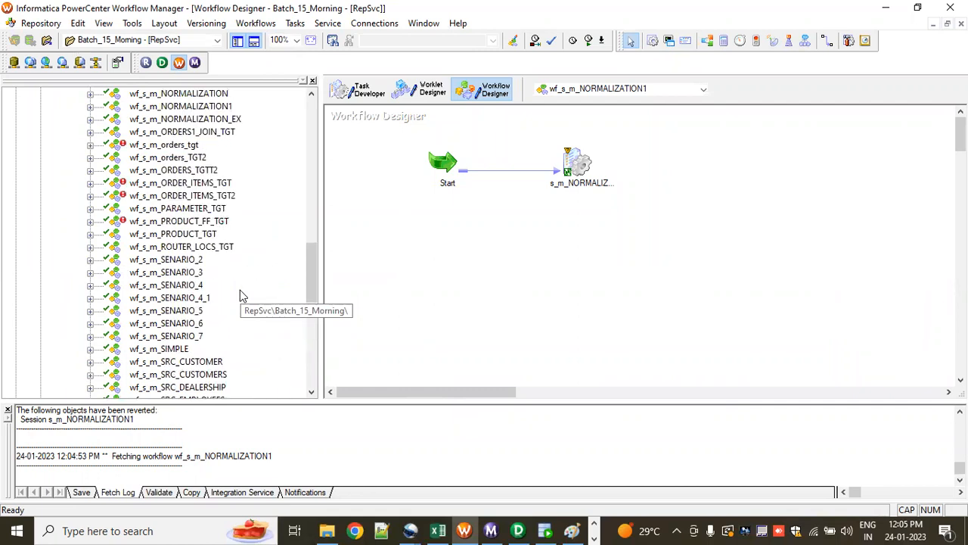
scroll(241, 292, up, 1)
click(211, 158)
right_click(209, 158)
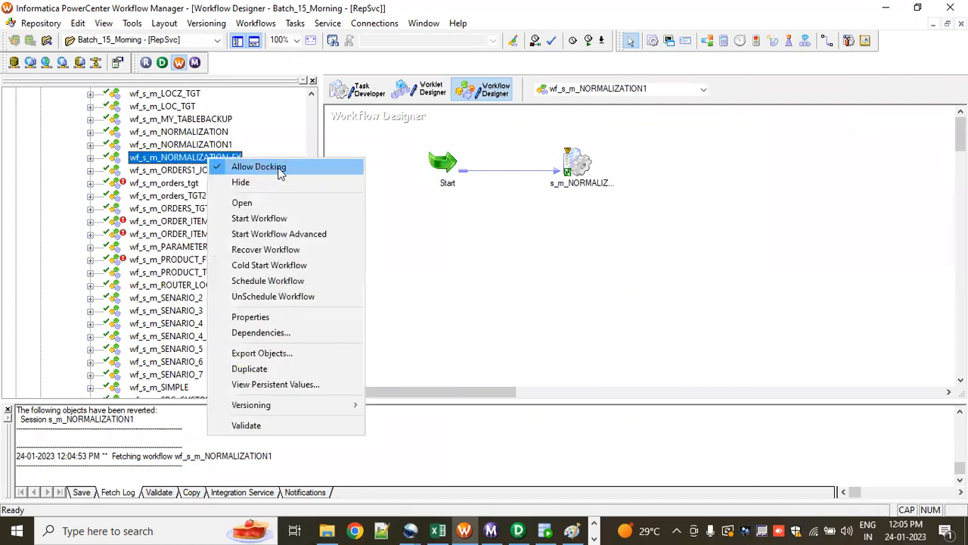
click(262, 202)
Step: Edit the s_m_NORMALIZATION_EX session's mapping settings so that the RETAIL_TGT target uses the relational connection rel_OT_TGT_DEV1
double_click(571, 188)
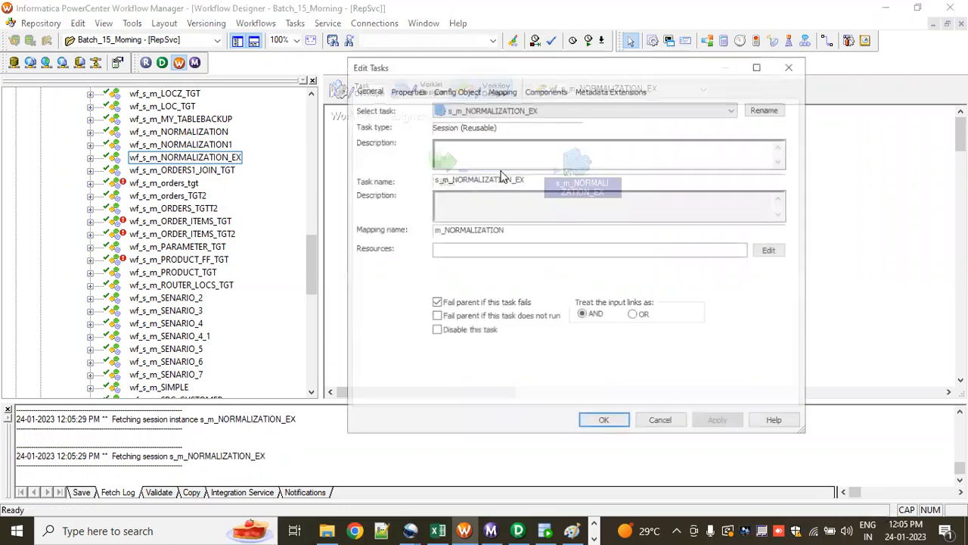
click(501, 90)
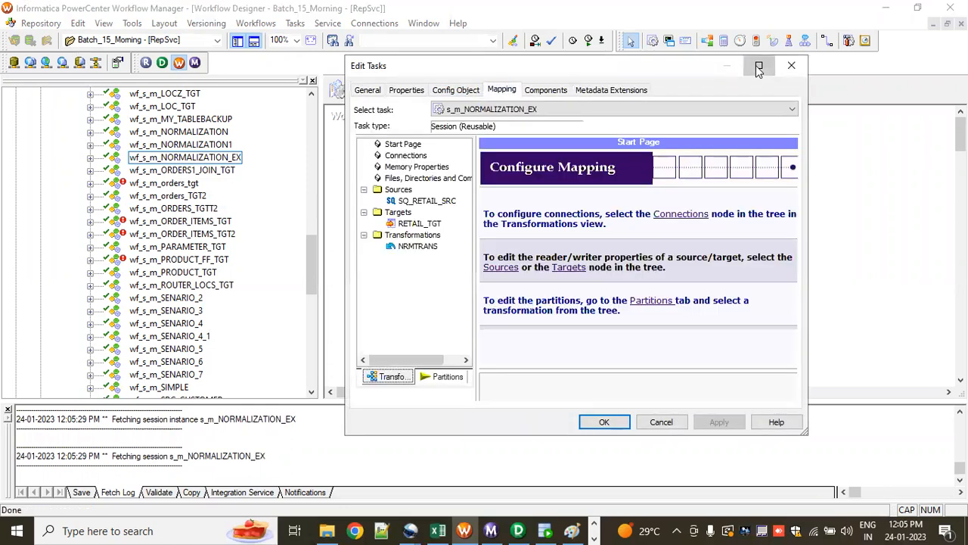
click(759, 66)
click(88, 143)
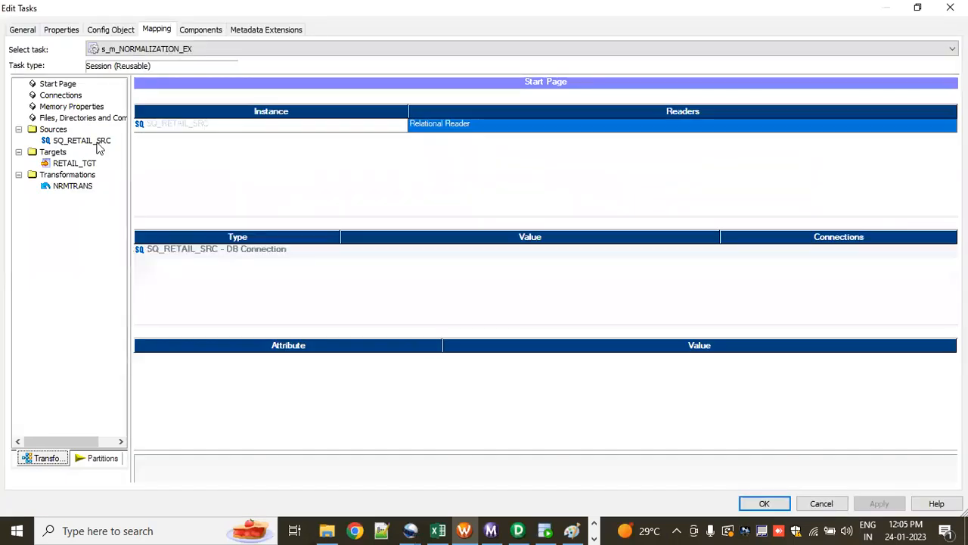
click(79, 162)
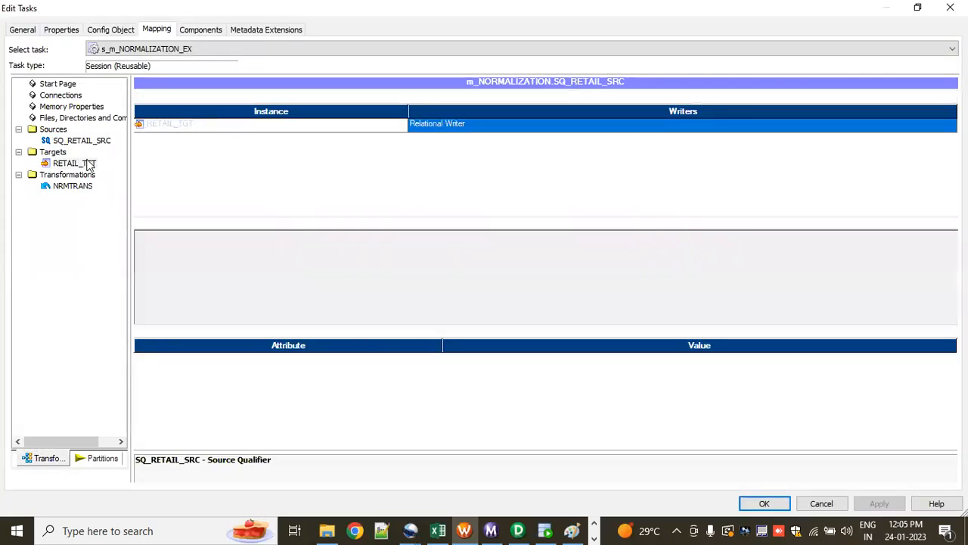
click(698, 252)
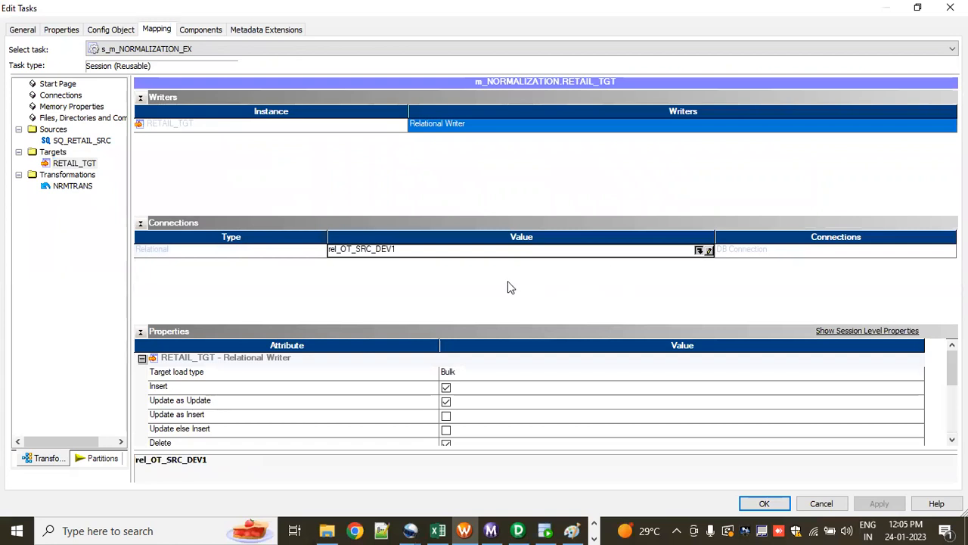
click(432, 293)
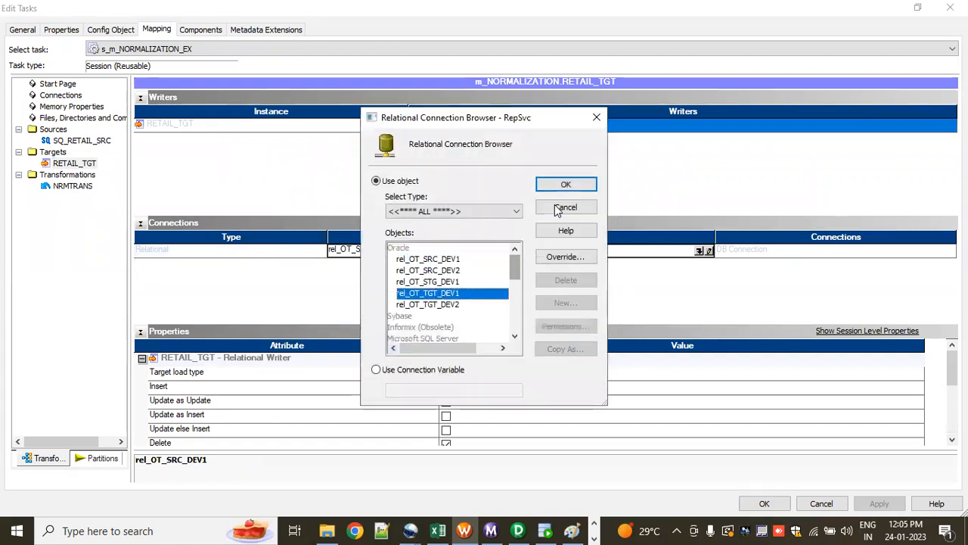
click(561, 186)
Step: Set the RETAIL_TGT target load type to Normal and apply the session changes
click(473, 375)
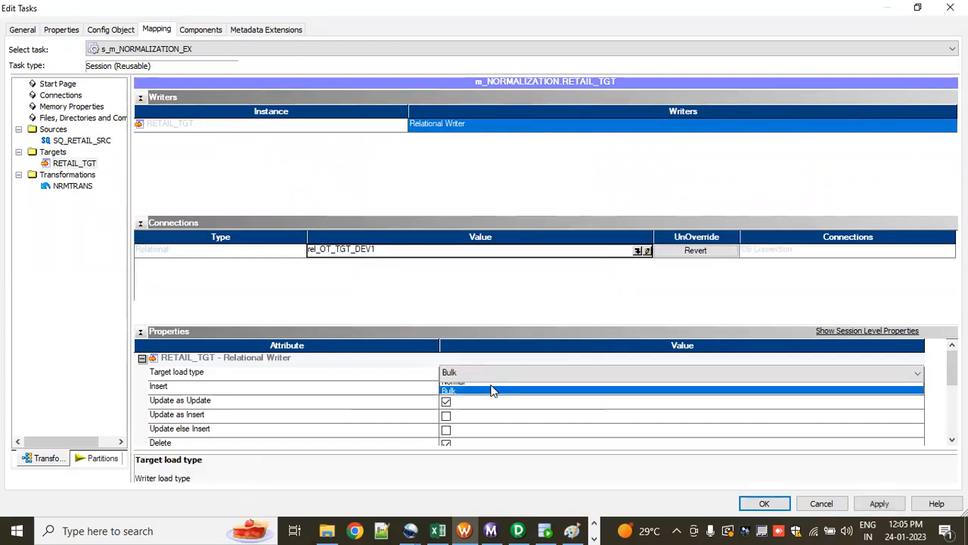
click(492, 388)
click(879, 503)
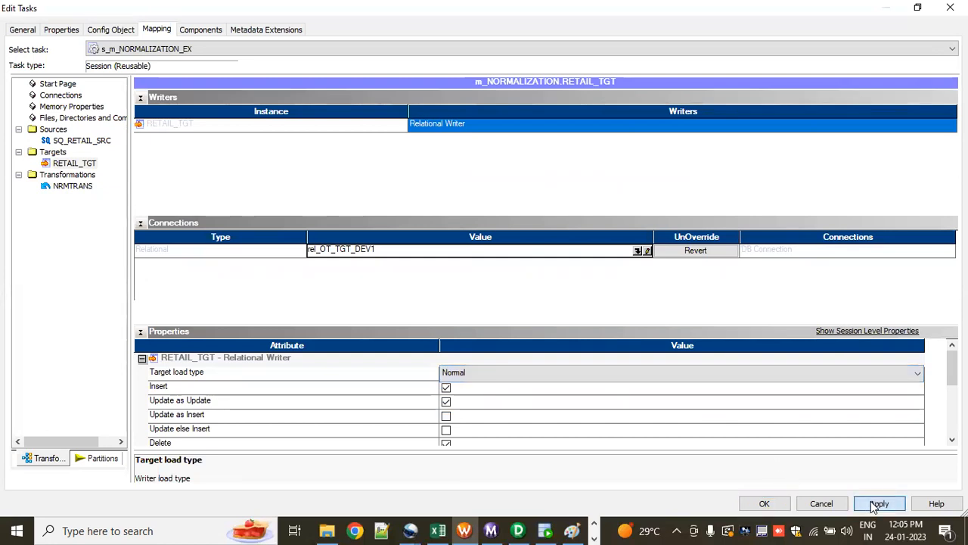
Step: Enable the truncate target table option for RETAIL_TGT, accept the session edits and save the workflow
scroll(371, 431, down, 1)
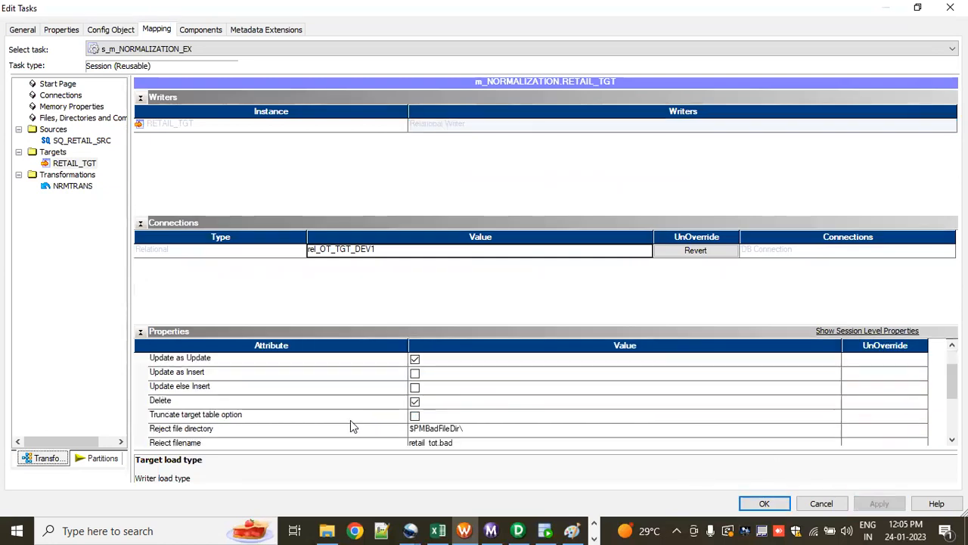
click(414, 416)
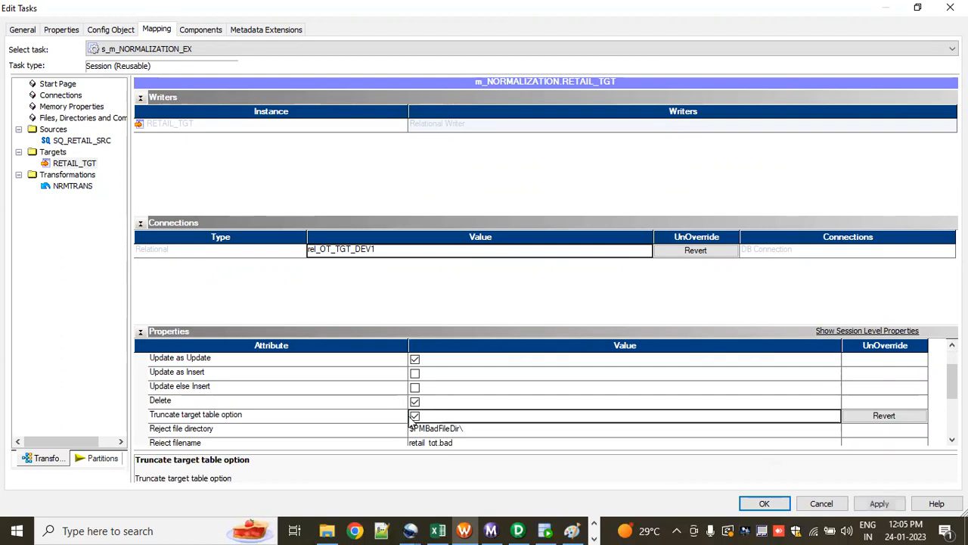
click(763, 503)
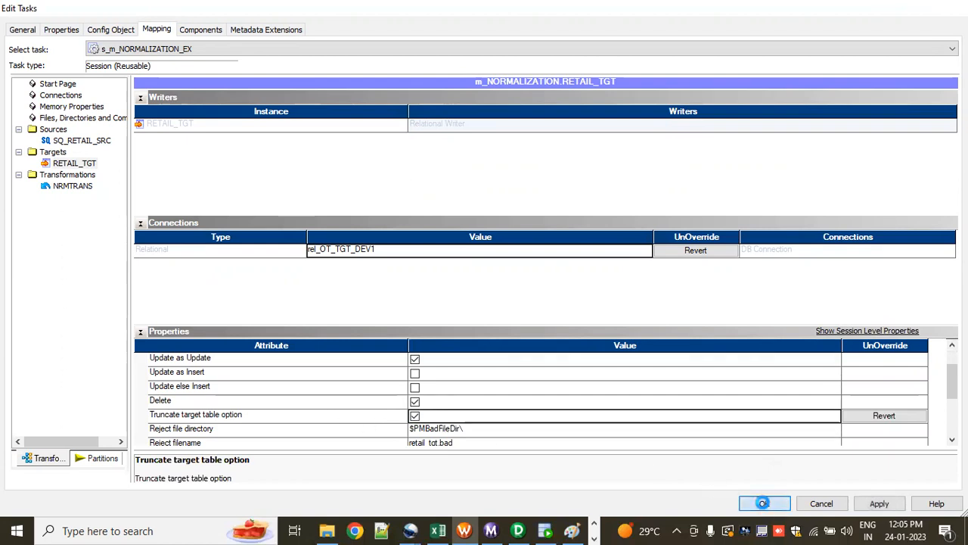
key(ctrl+s)
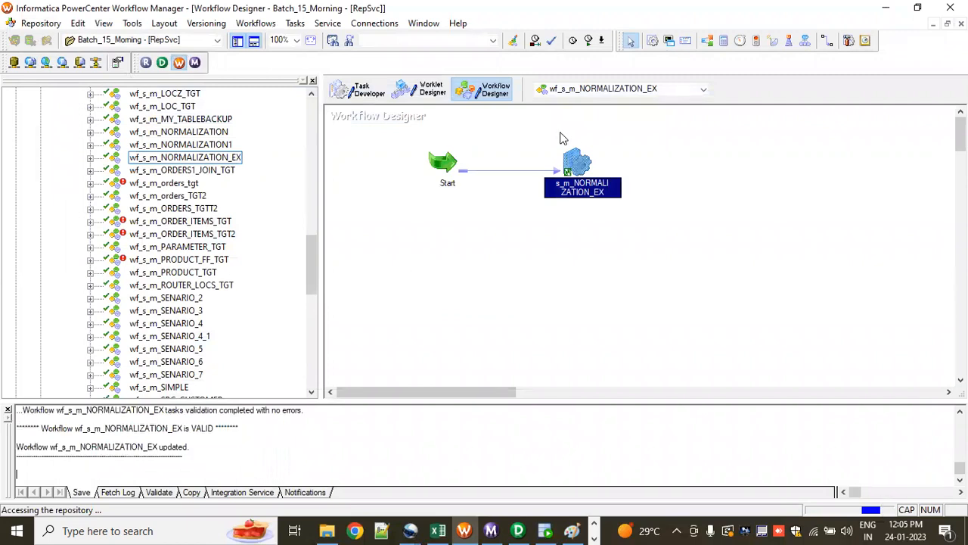
Step: Start the wf_s_m_NORMALIZATION_EX workflow and switch to Workflow Monitor
right_click(532, 204)
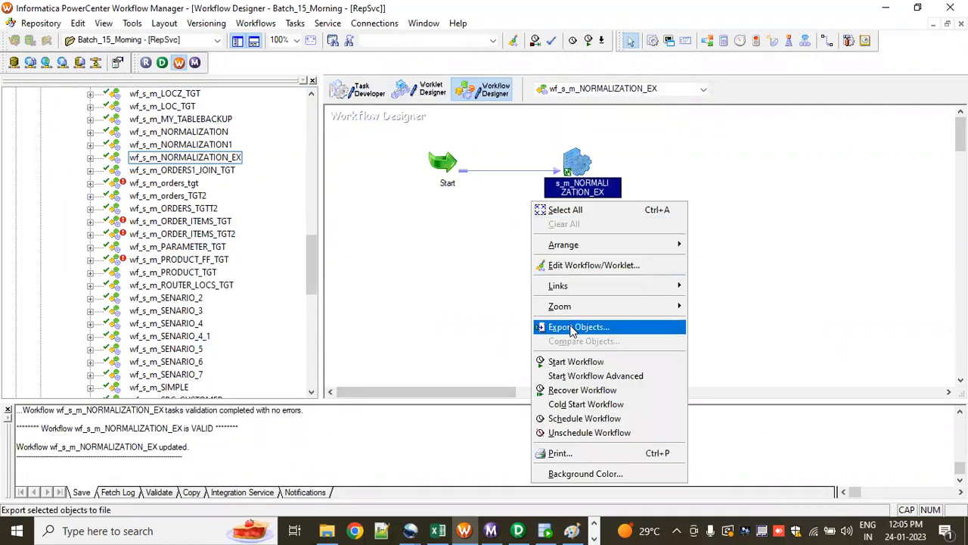
click(575, 361)
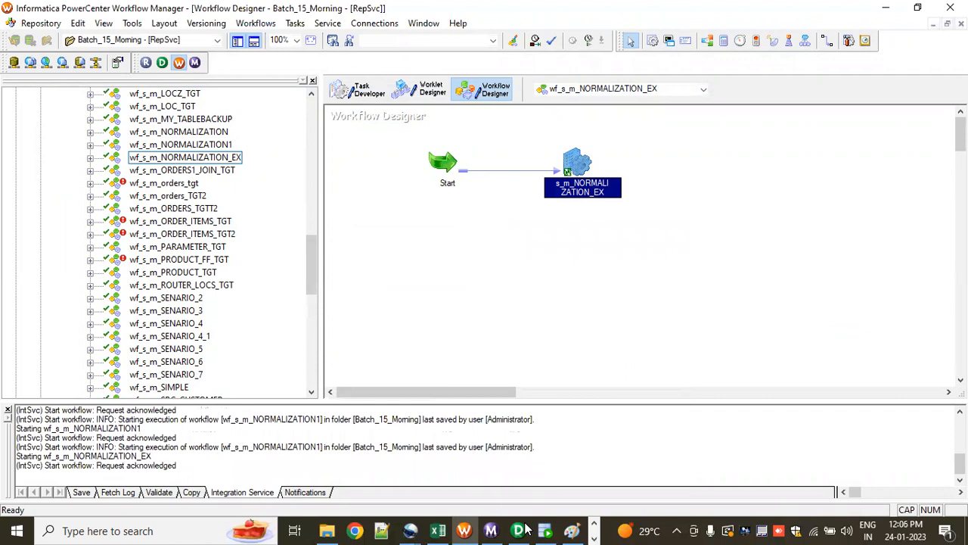
click(491, 531)
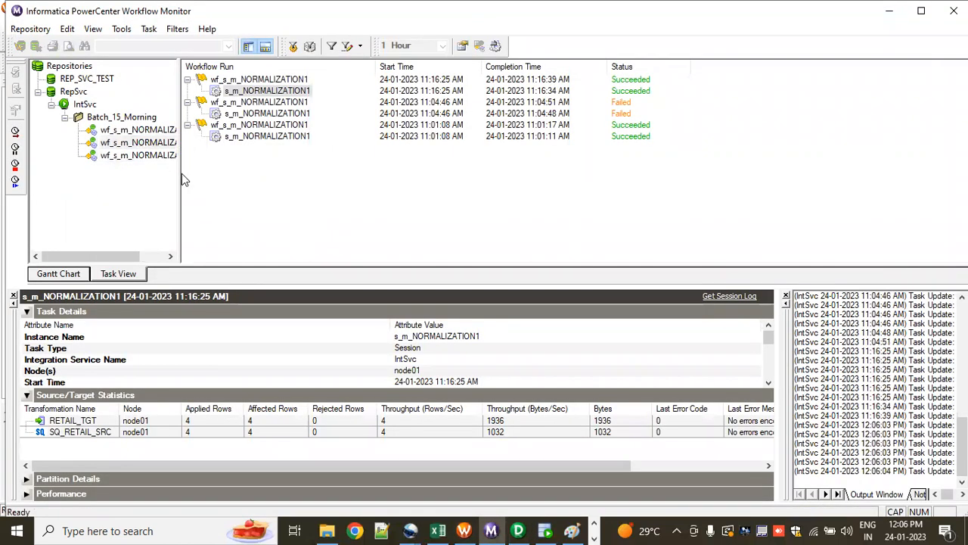
Step: Widen the repository tree, select the wf_s_m_NORMALIZATION_EX run and examine its s_m_NORMALIZATION_EX session's details and source/target statistics
drag(180, 174, 211, 187)
click(188, 156)
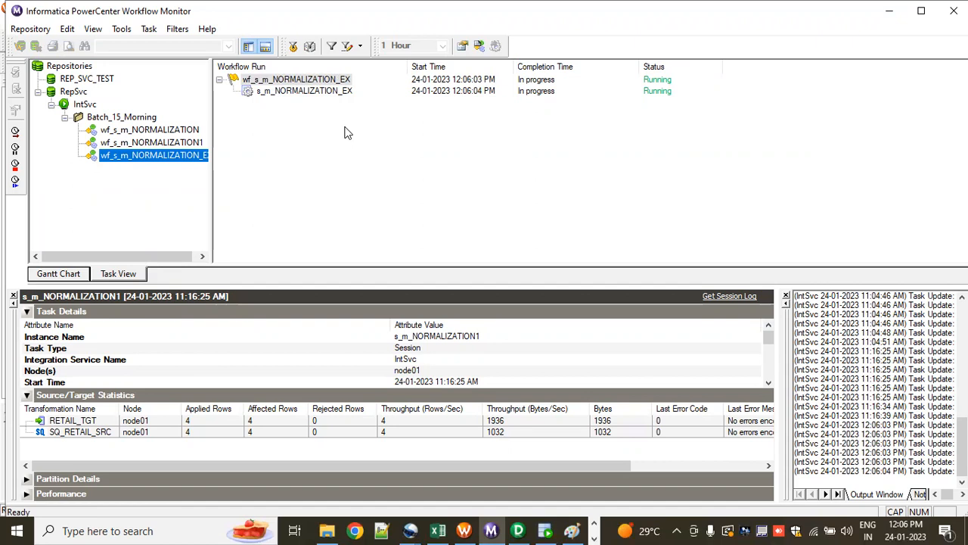
click(322, 91)
right_click(322, 92)
click(379, 281)
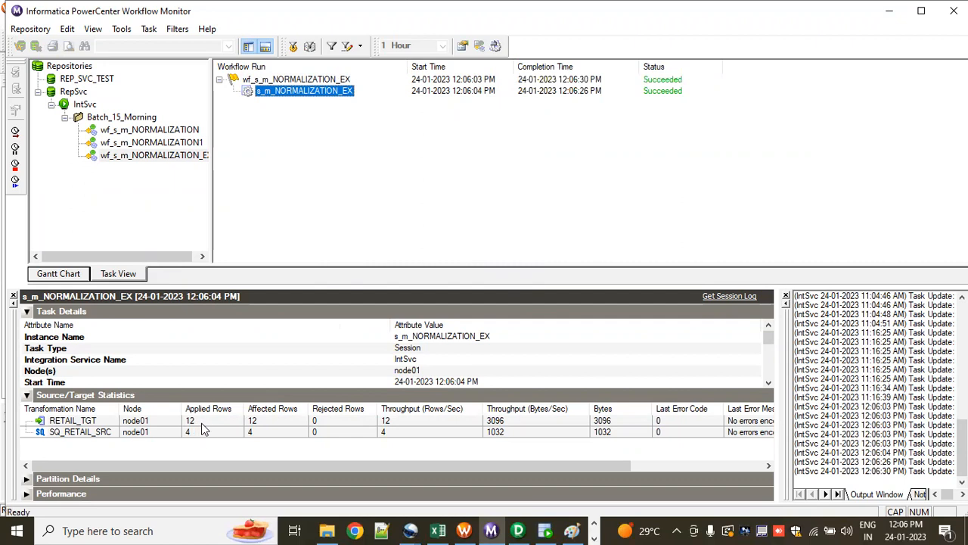
Step: Switch to the NORMALIZER workbook in Excel and examine the RETAIL_SRC rows and the expected GK values in RETAIL_TGT
click(438, 531)
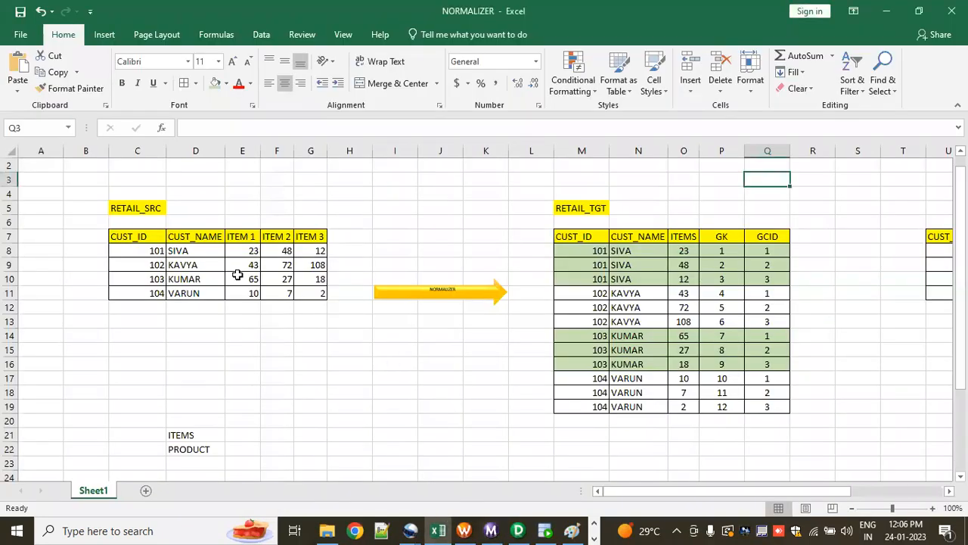
drag(155, 250, 307, 291)
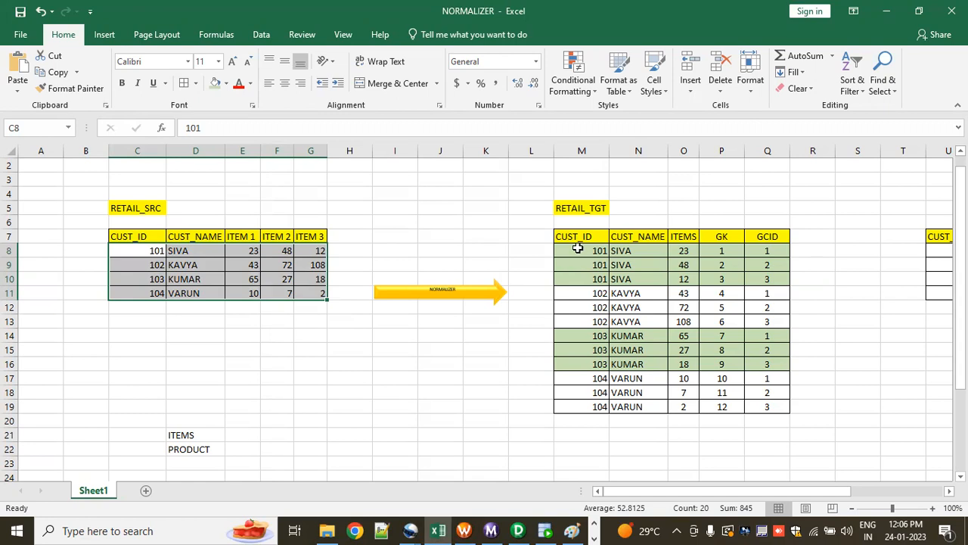
drag(730, 252, 733, 408)
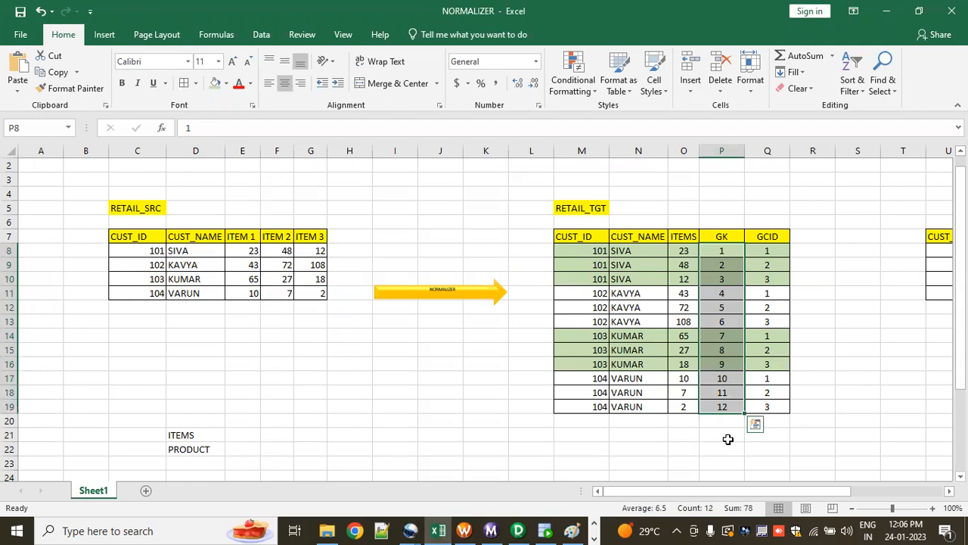
Step: Switch to SQL Developer, run SELECT * FROM RETAIL_TGT on OT_TGT_DEV1 and review all the loaded rows
key(alt+Tab)
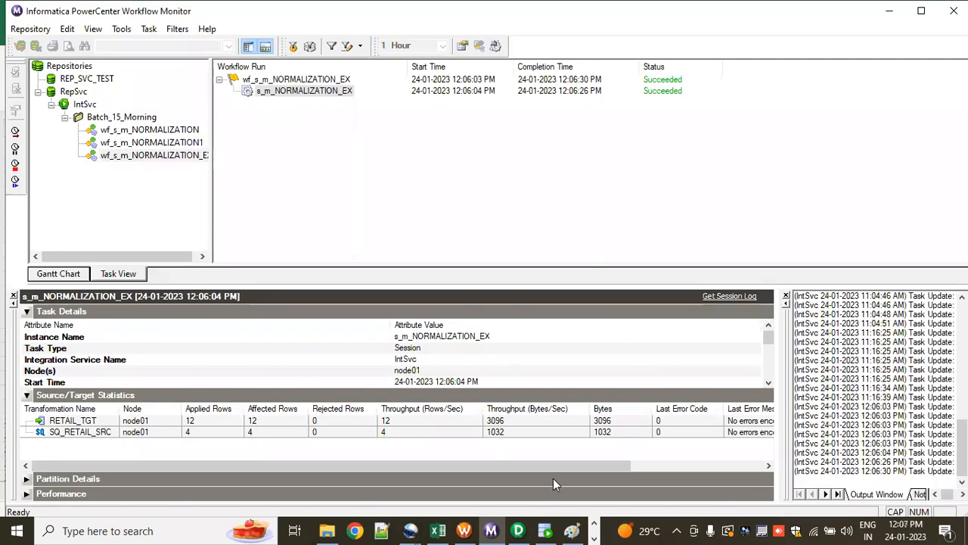
click(544, 530)
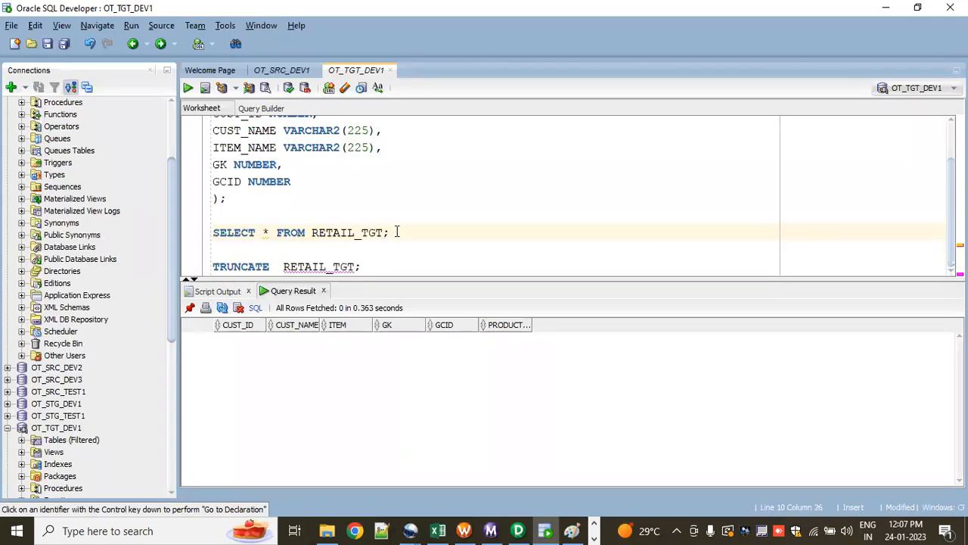
click(189, 87)
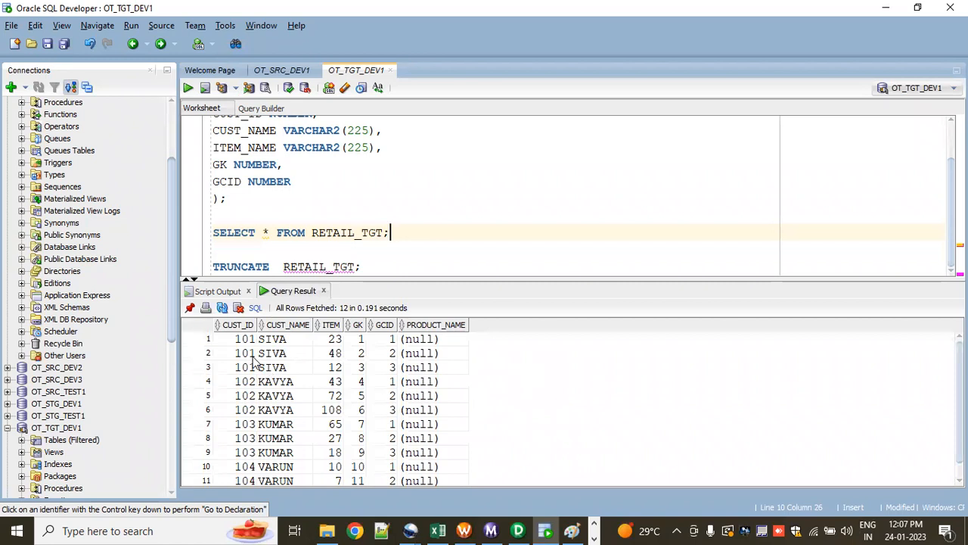
scroll(297, 440, down, 1)
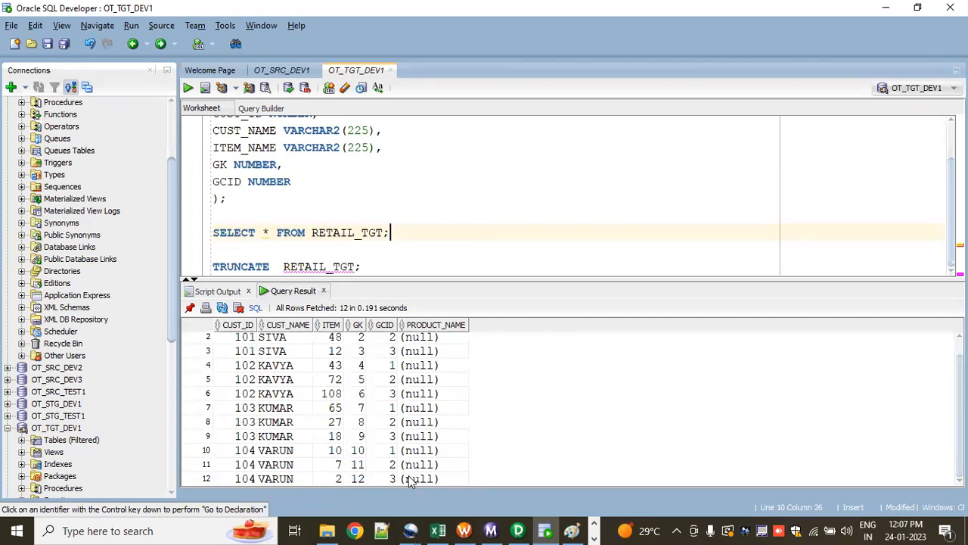
scroll(410, 482, up, 1)
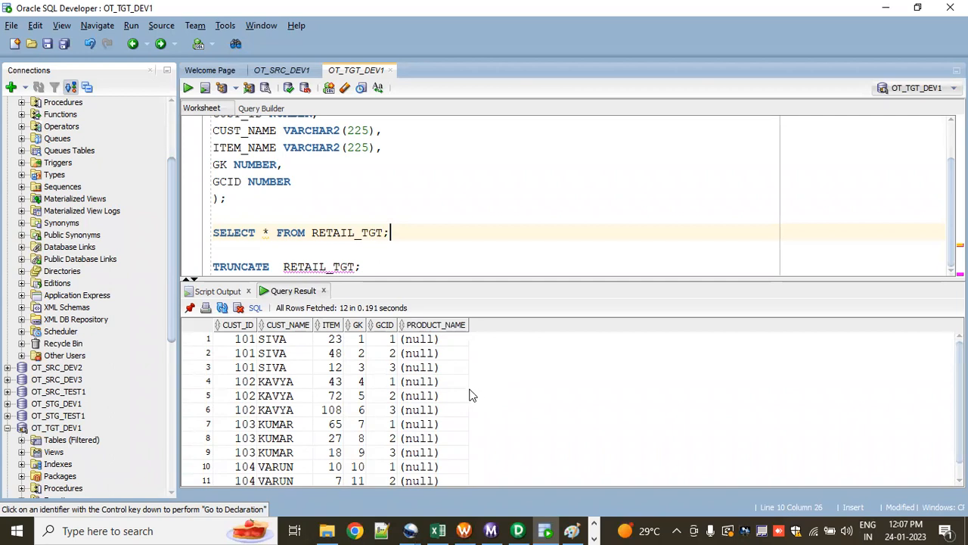
key(alt+Tab)
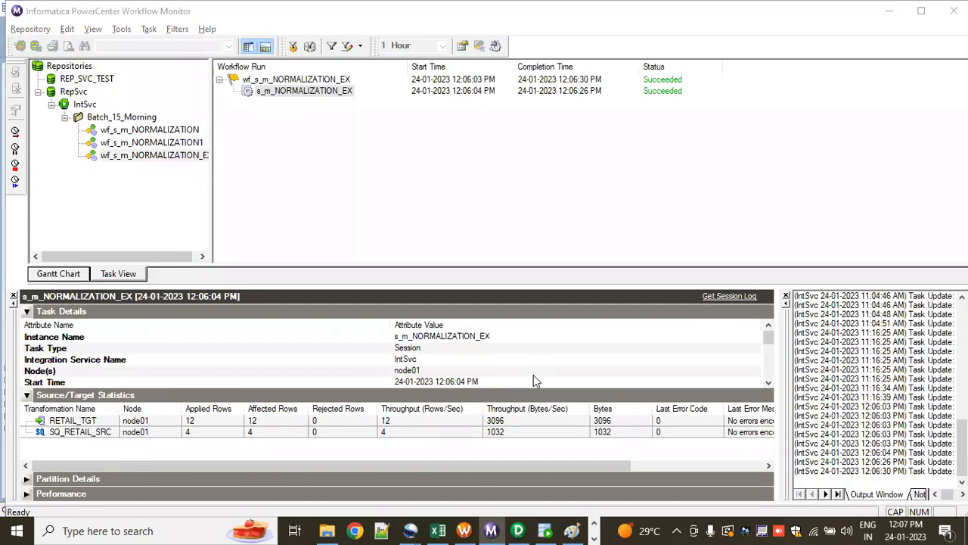
key(alt+Tab)
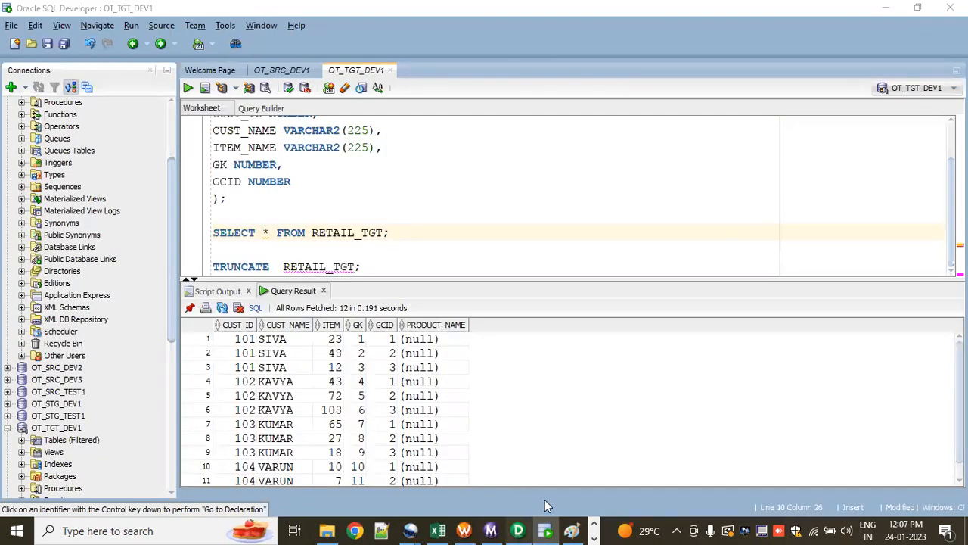
click(519, 529)
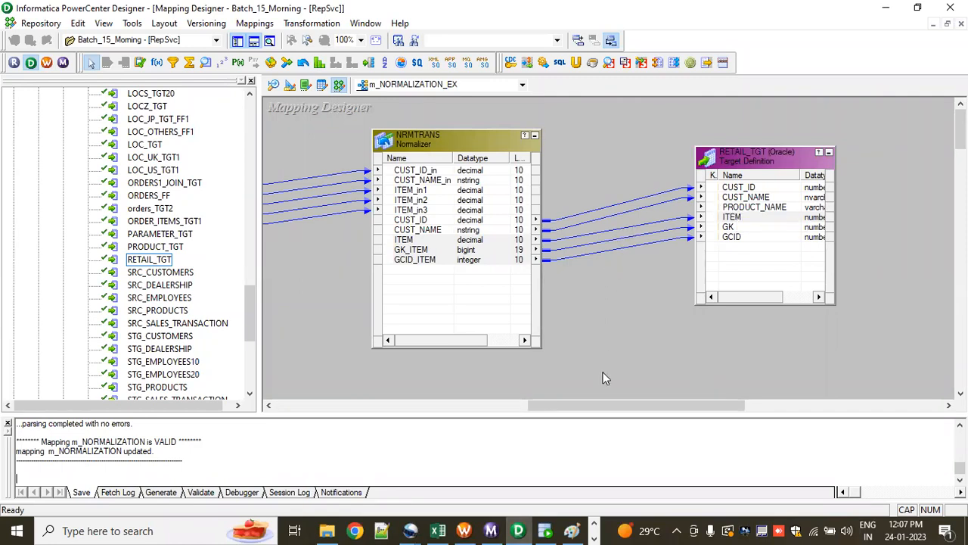
key(alt+Tab)
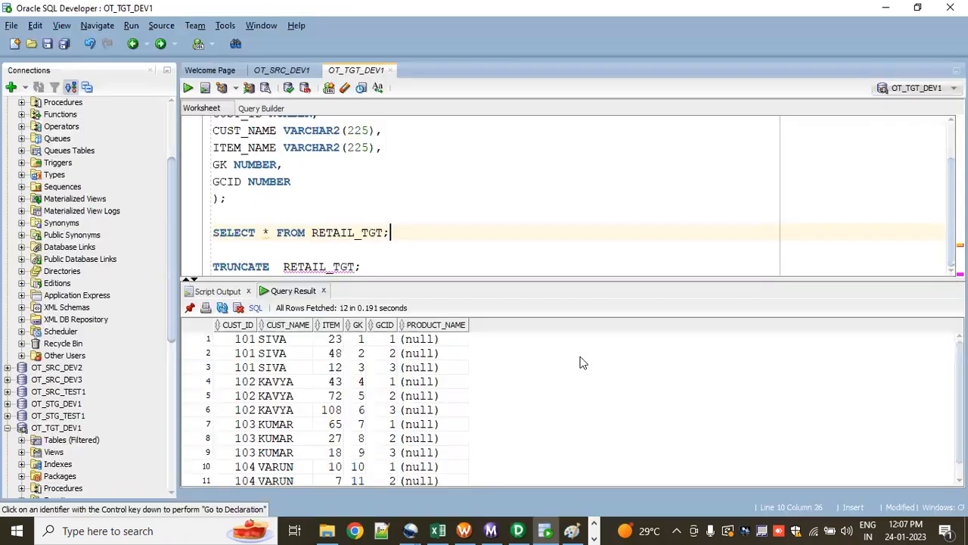
Step: Return to the NORMALIZER workbook and compare the RETAIL_SRC table with RETAIL_TGT and its GK and GCID columns, checking the query result
click(437, 531)
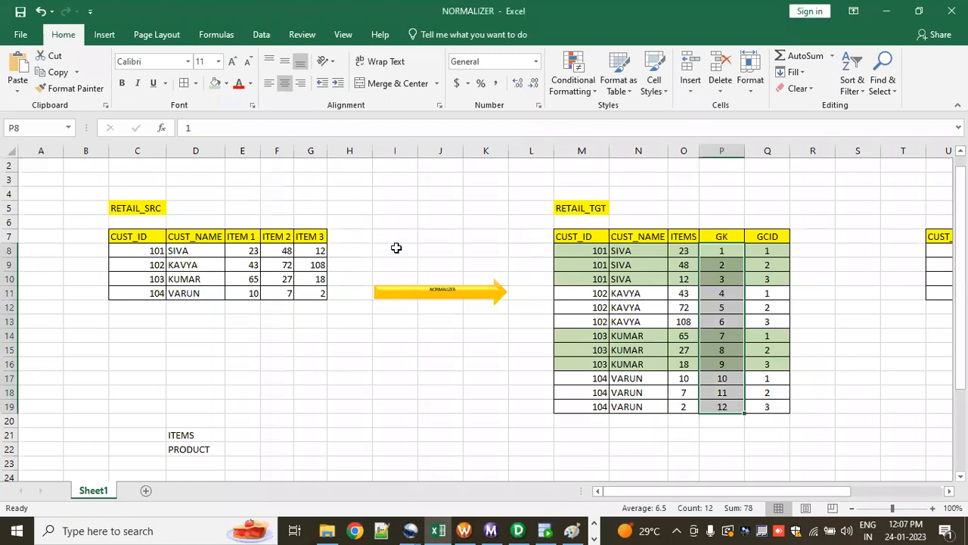
click(288, 348)
drag(78, 218, 314, 320)
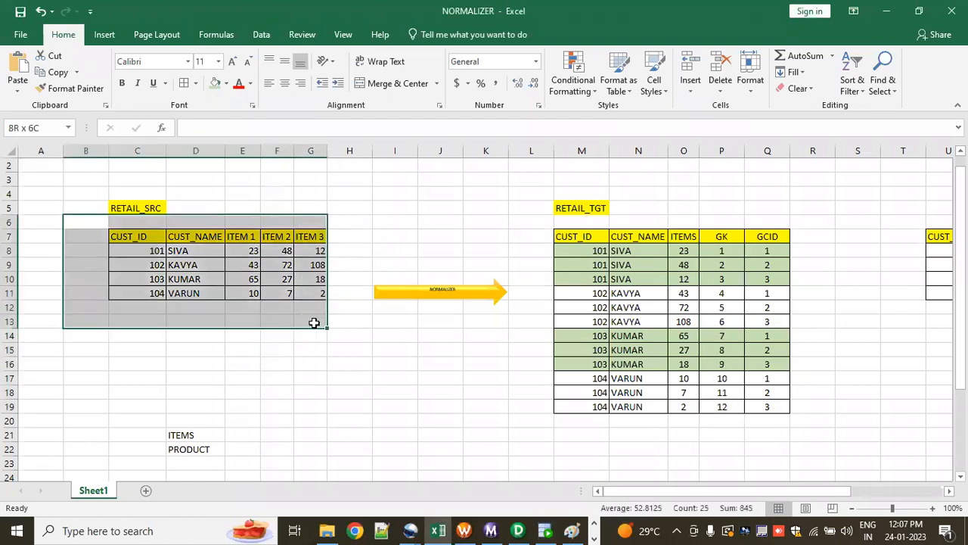
drag(429, 212, 458, 352)
drag(530, 221, 767, 407)
click(741, 432)
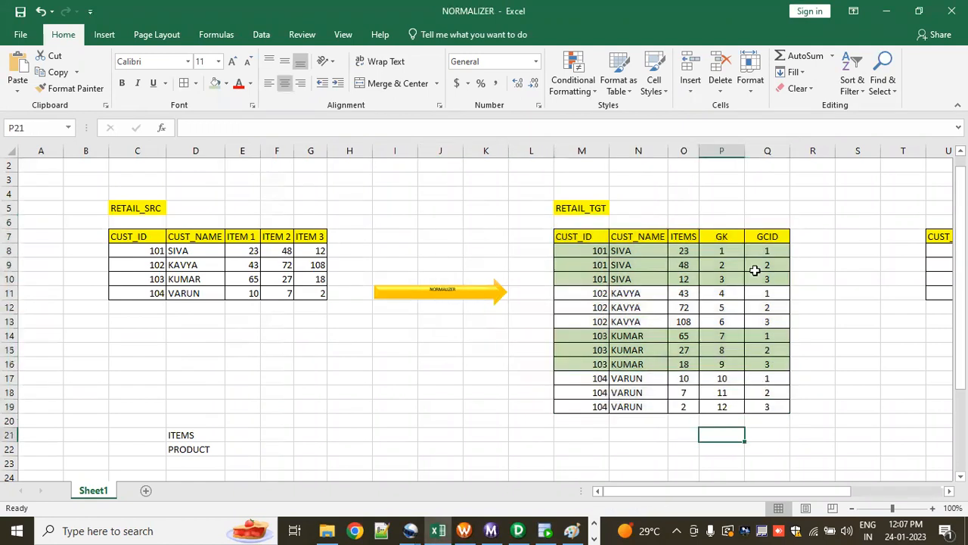
drag(722, 238, 767, 254)
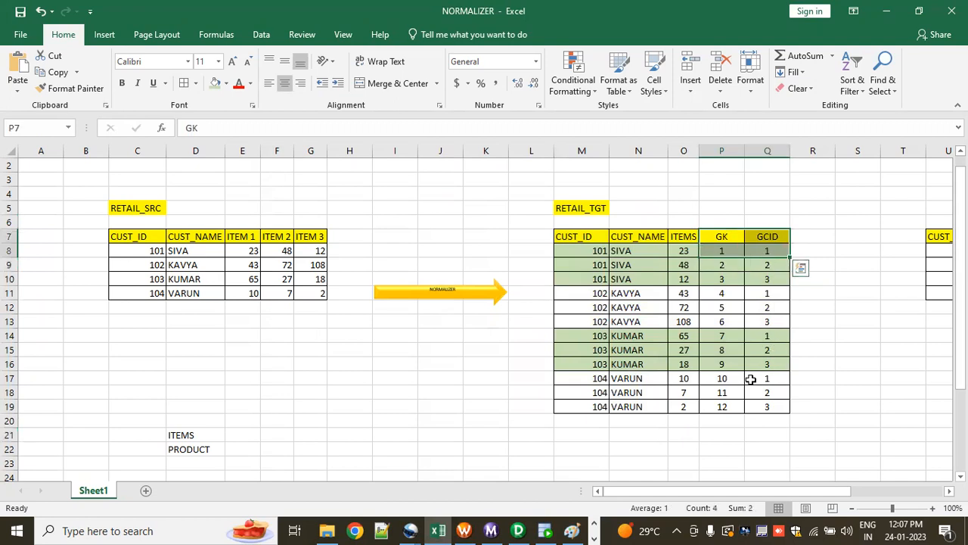
key(alt+Tab)
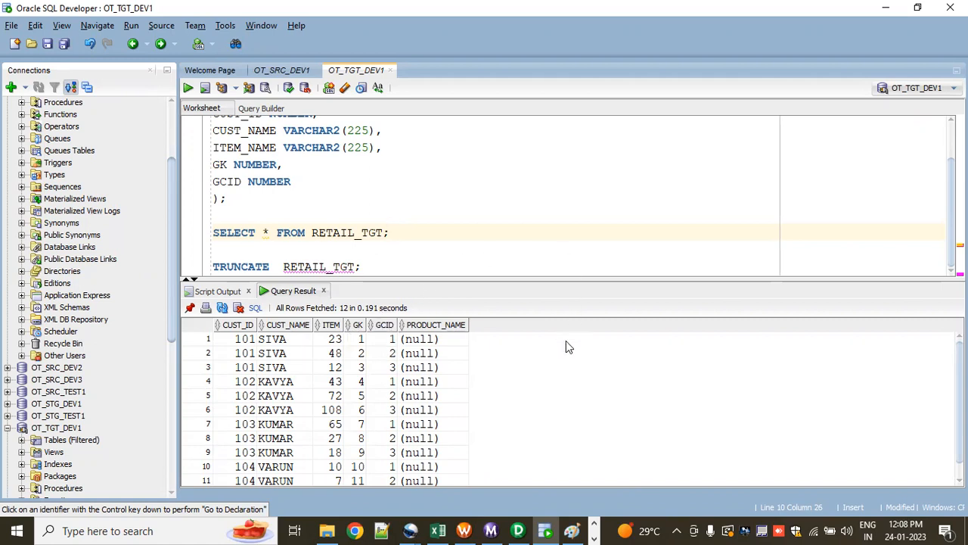
key(alt+Tab)
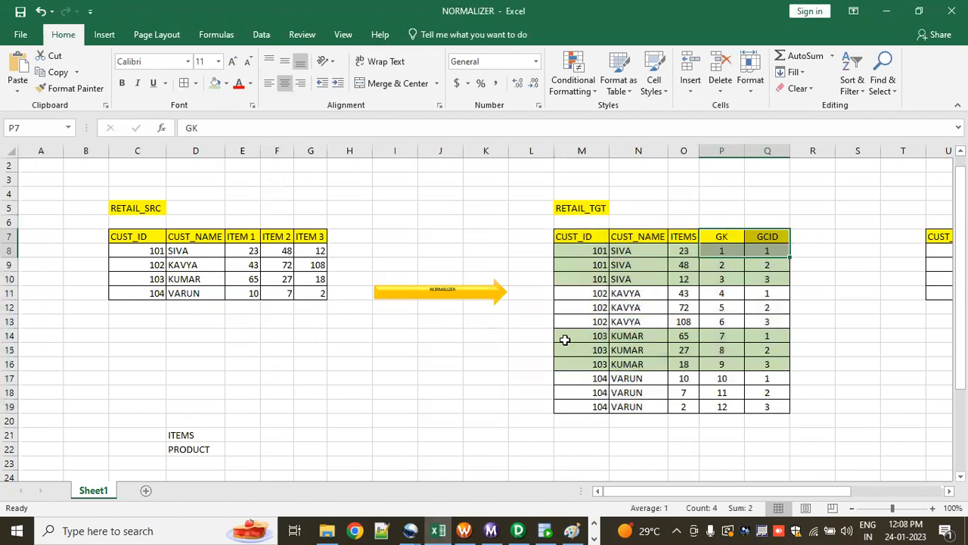
Step: Review the RETAIL_TGT rows against the RETAIL_SRC rows, focusing on the first customer's name and item columns
click(598, 448)
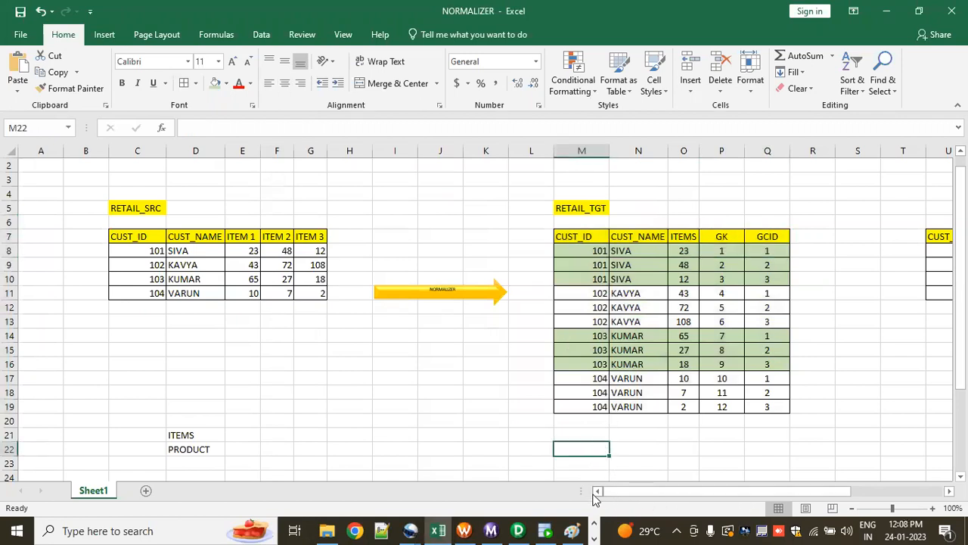
drag(581, 491, 435, 491)
drag(522, 492, 550, 490)
click(379, 405)
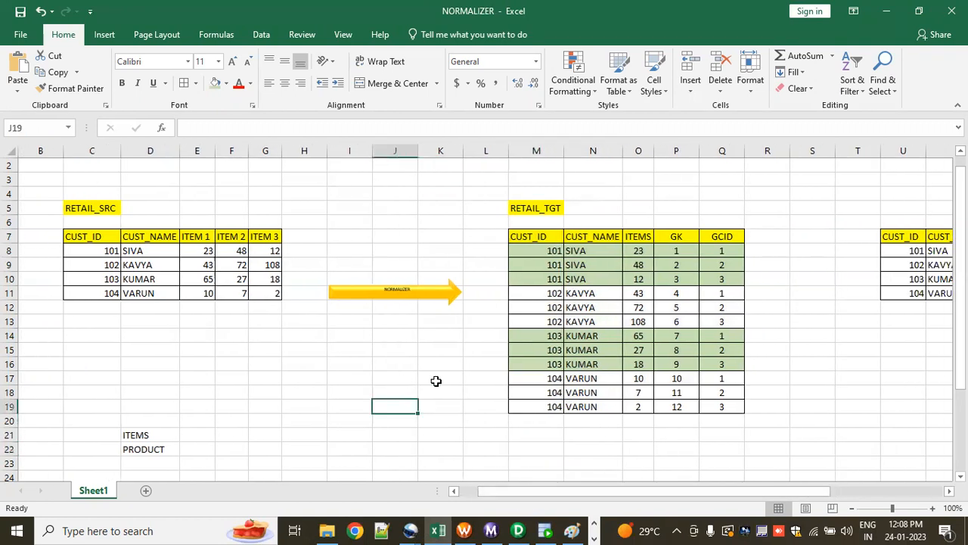
drag(545, 250, 712, 413)
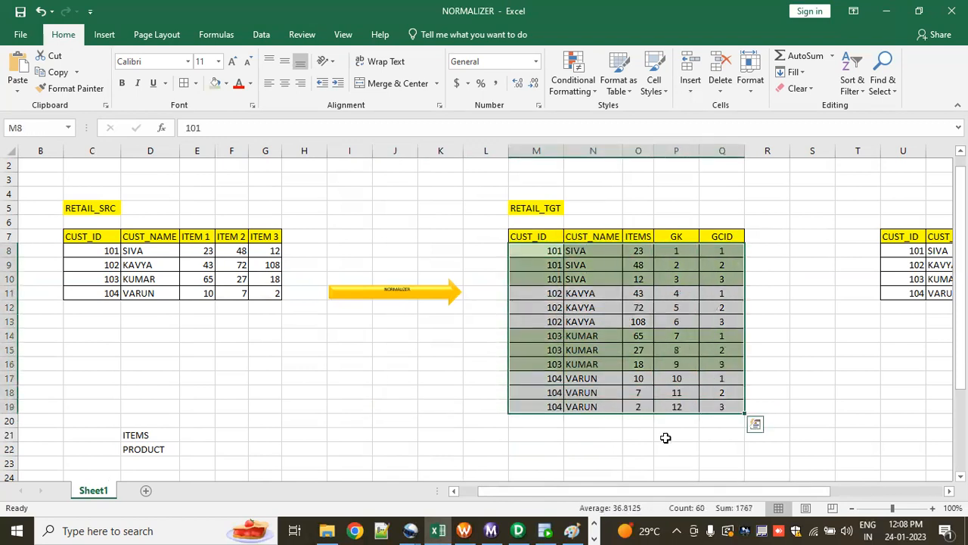
click(666, 438)
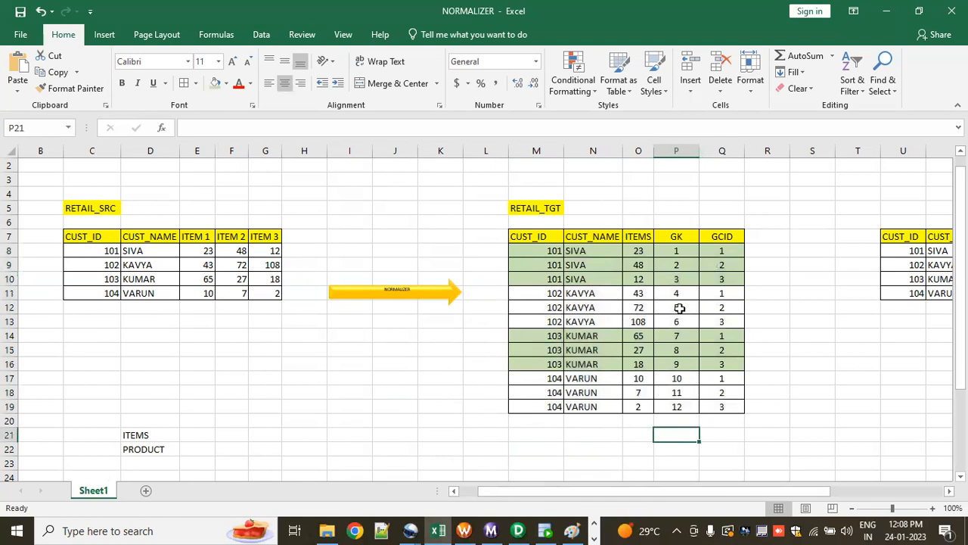
drag(97, 254, 258, 289)
click(255, 348)
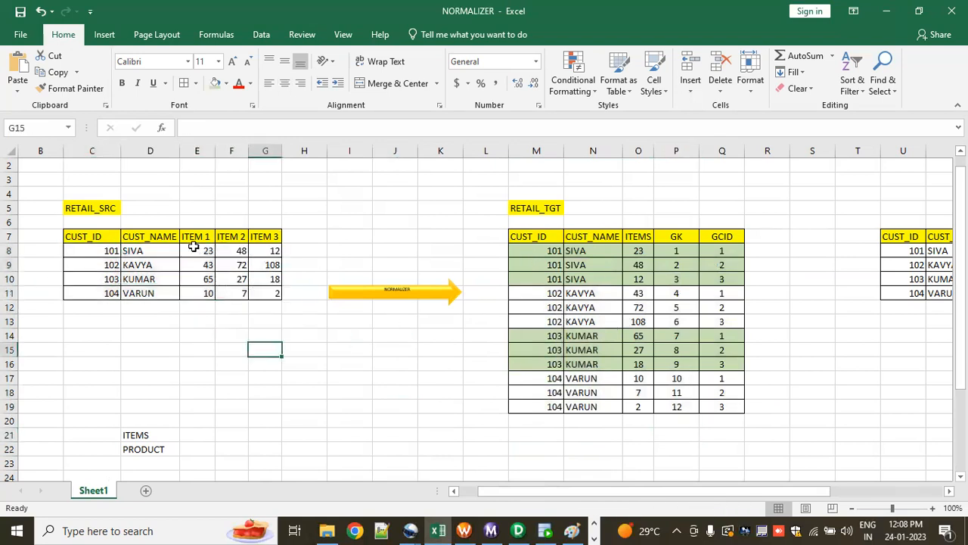
click(140, 253)
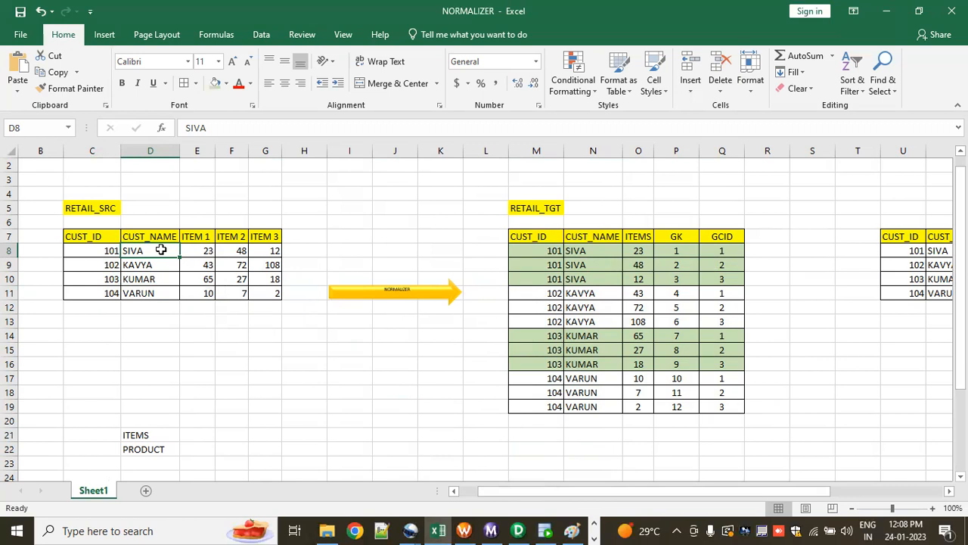
click(232, 209)
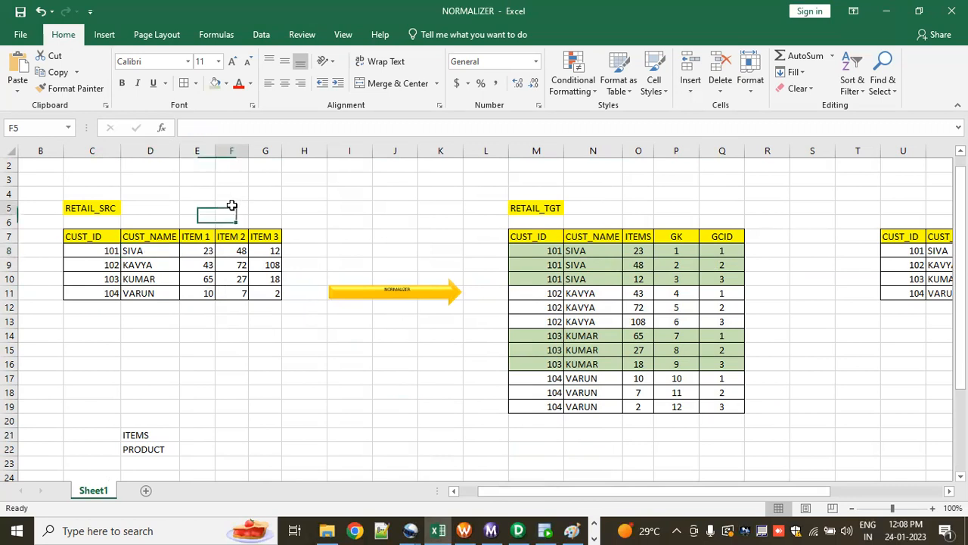
click(160, 249)
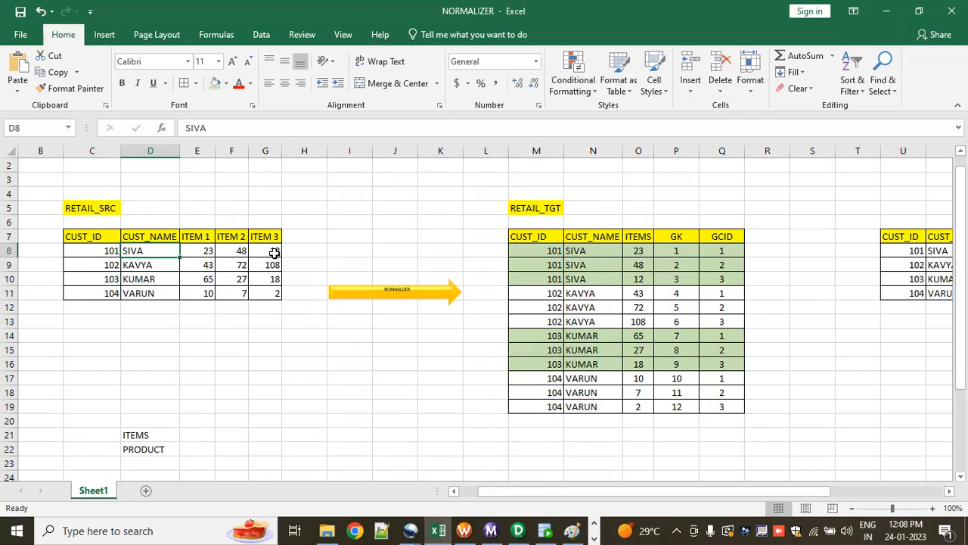
Step: Examine the first customer's ITEM 1 value and CUST_ID in the RETAIL_SRC table
double_click(208, 250)
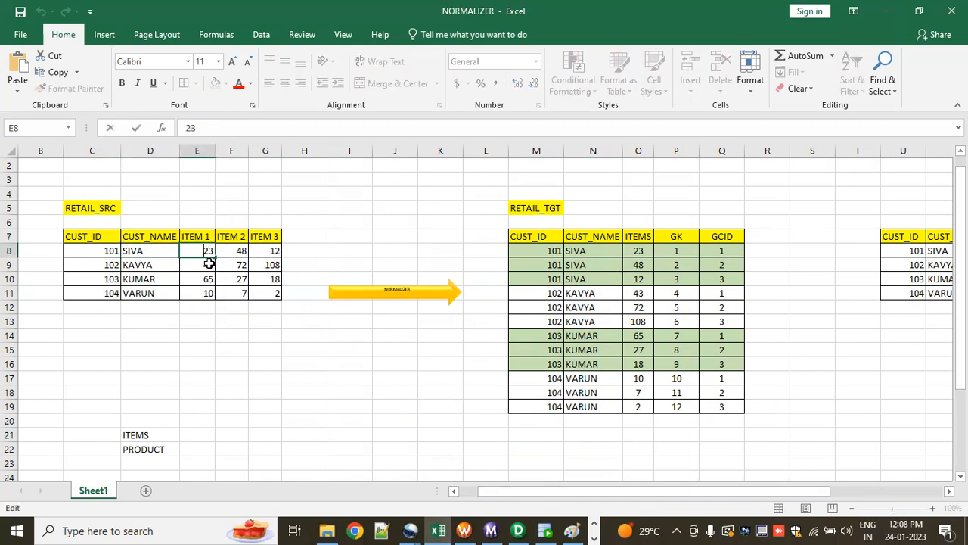
key(Escape)
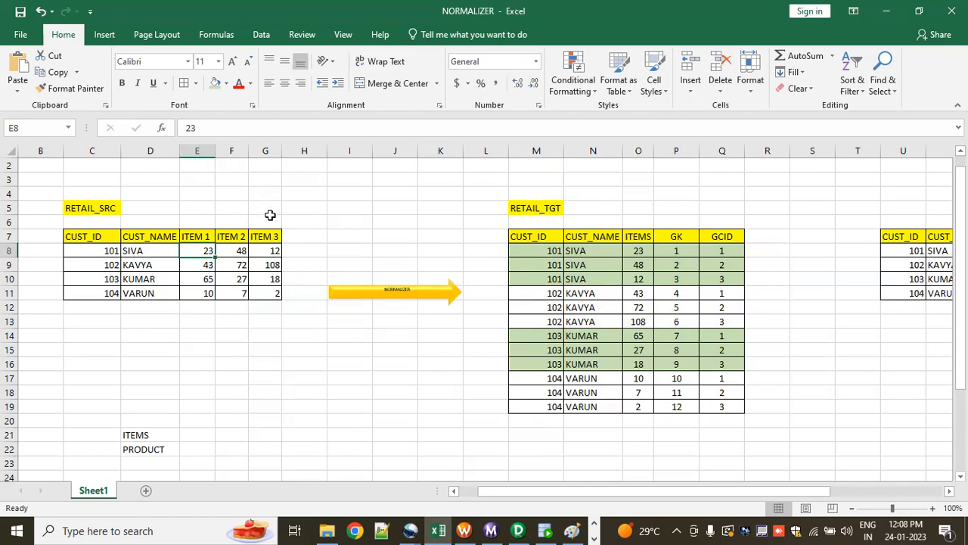
click(107, 250)
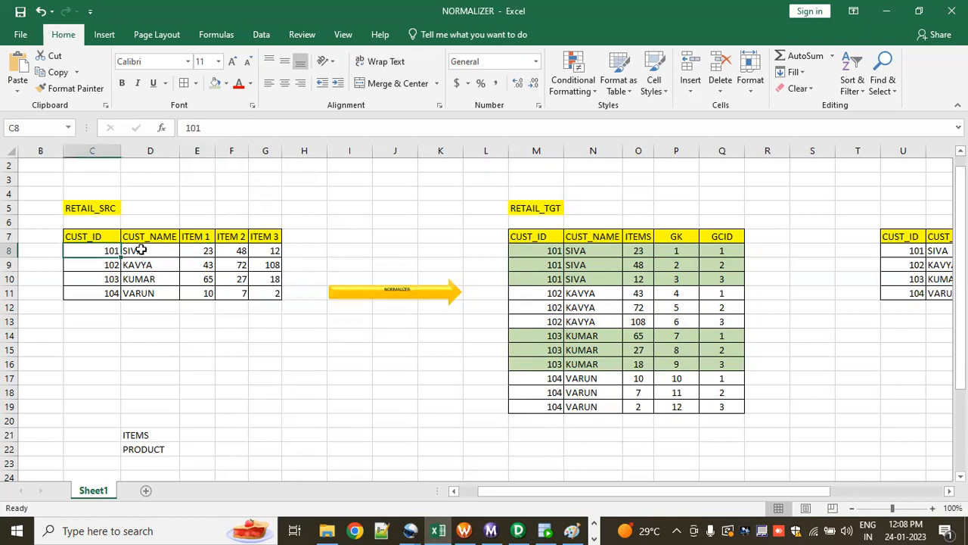
click(141, 250)
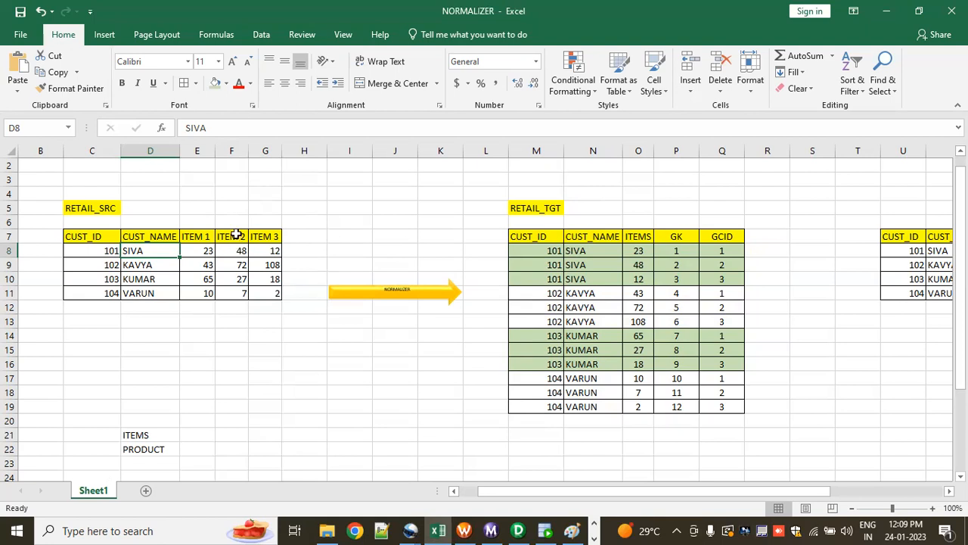
click(225, 85)
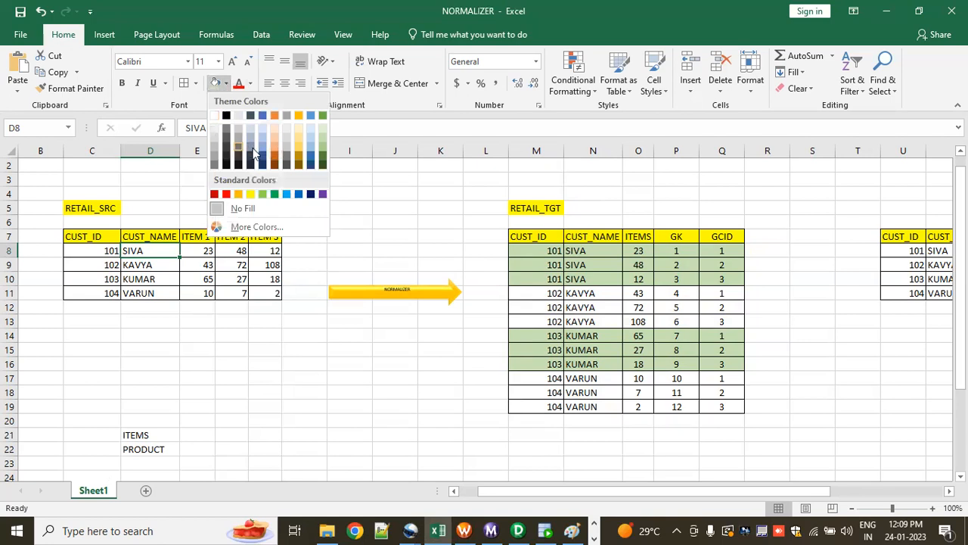
key(Escape)
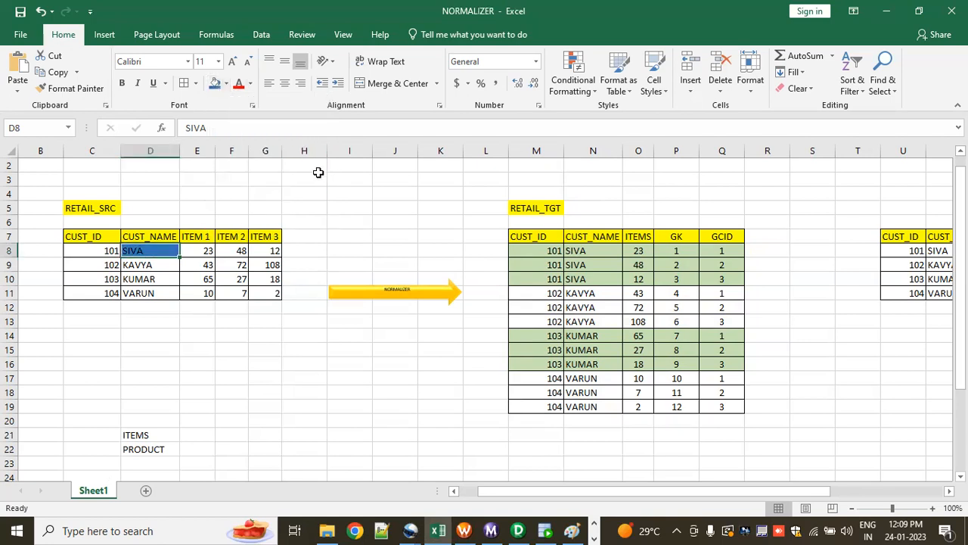
click(242, 251)
click(214, 84)
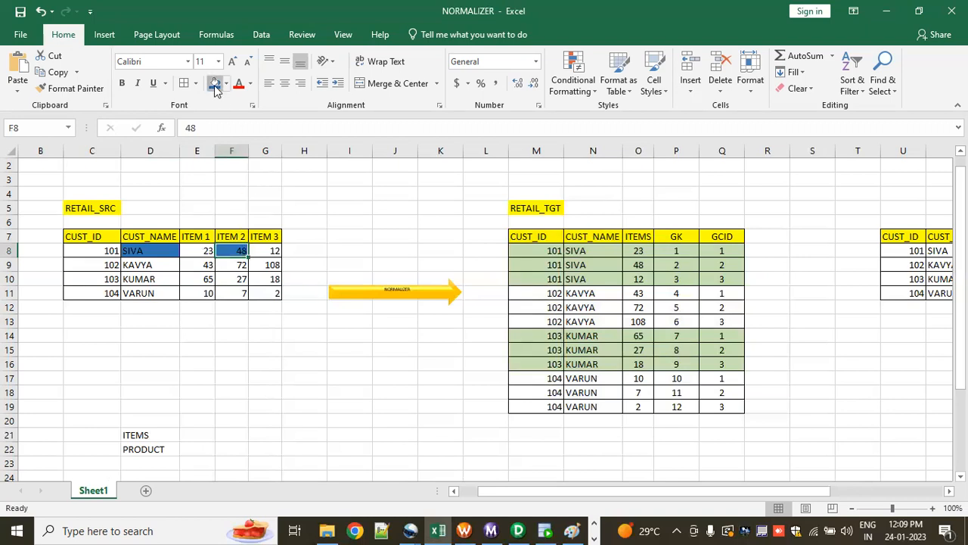
key(ctrl+z)
key(ctrl+z)
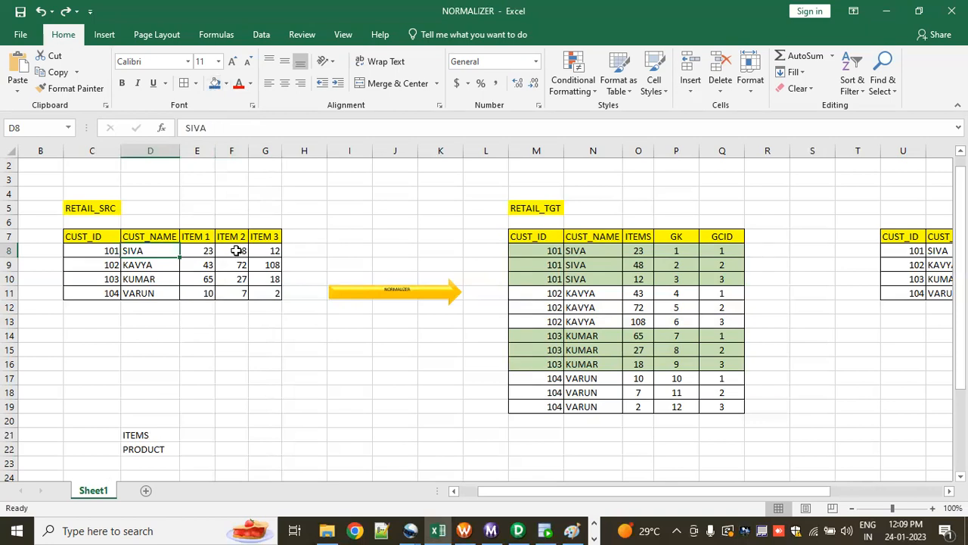
Step: Highlight each customer's highest item value in RETAIL_SRC with a blue fill, in cells F8, G9, E10 and E11
click(236, 251)
click(215, 83)
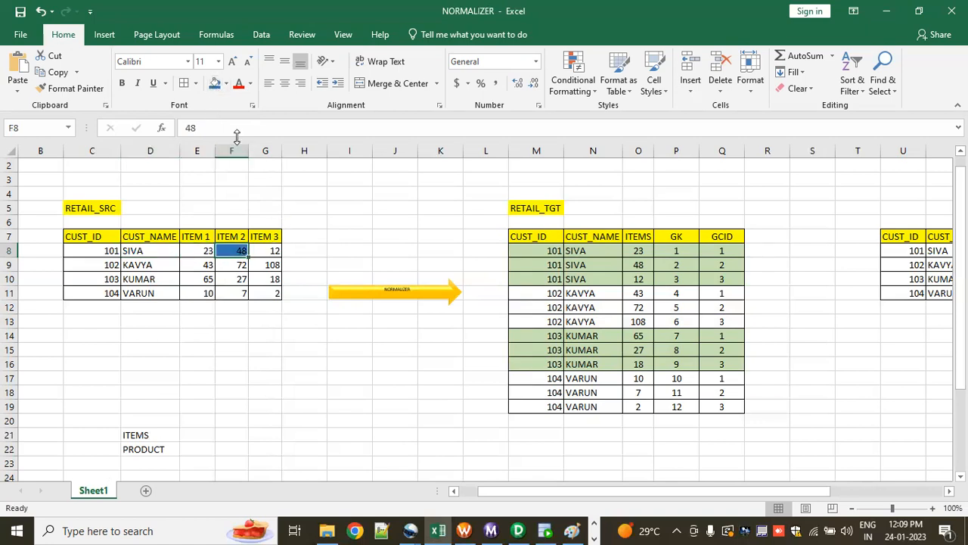
click(324, 228)
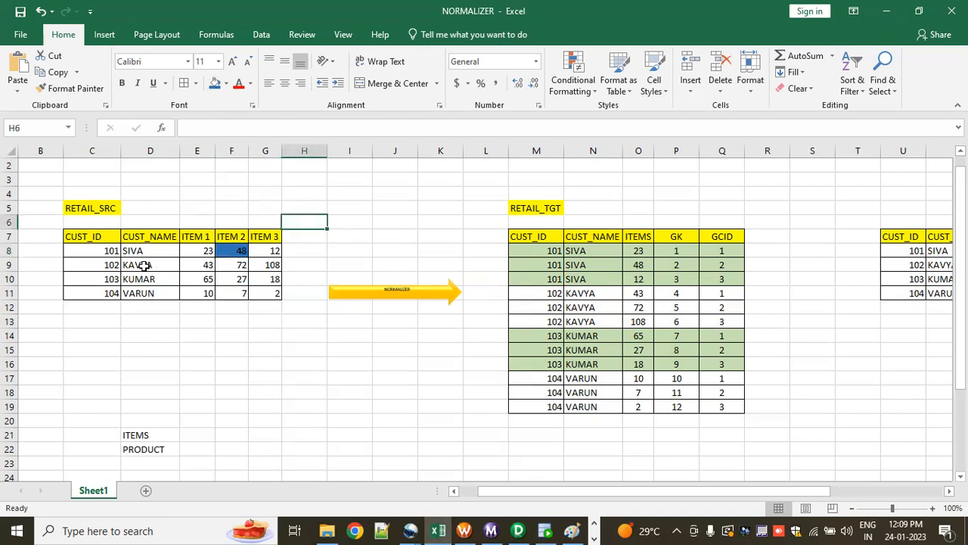
click(268, 265)
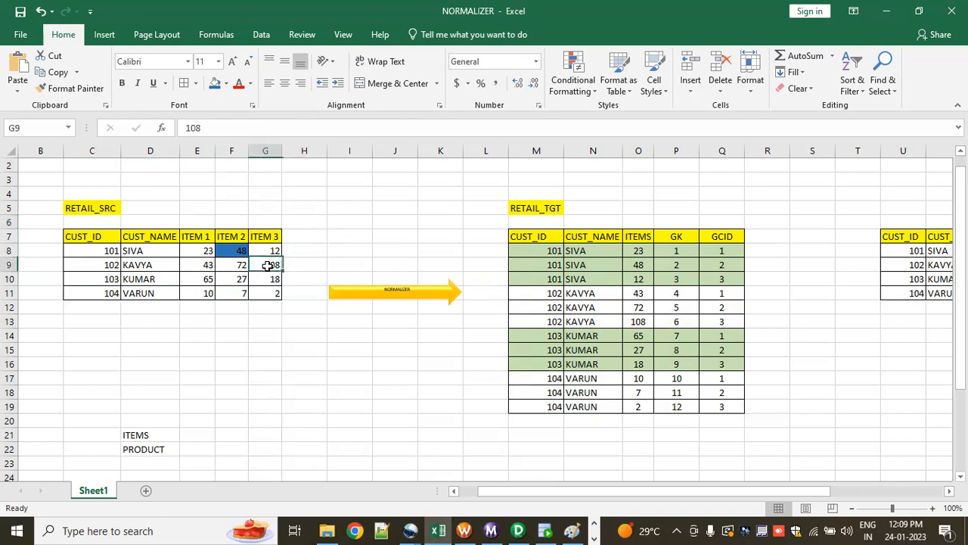
click(212, 84)
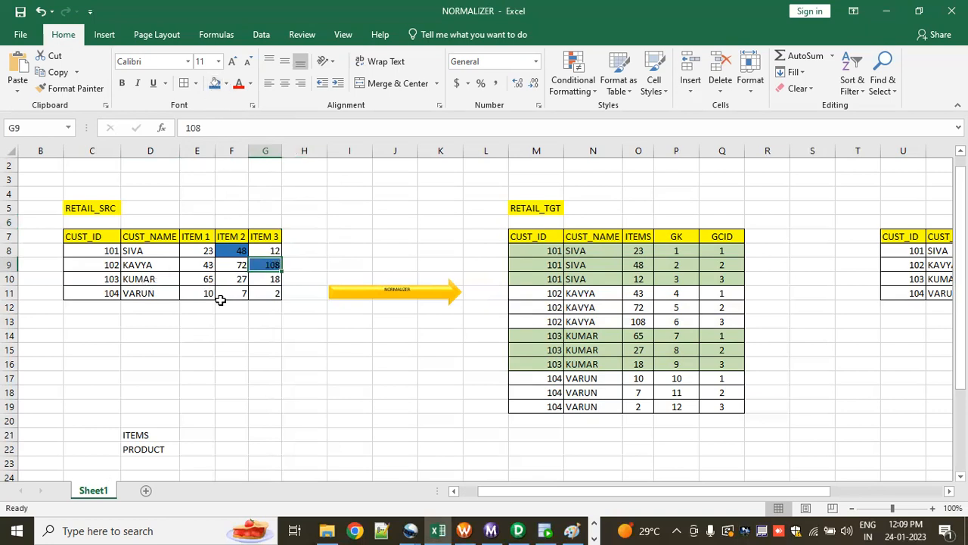
click(205, 280)
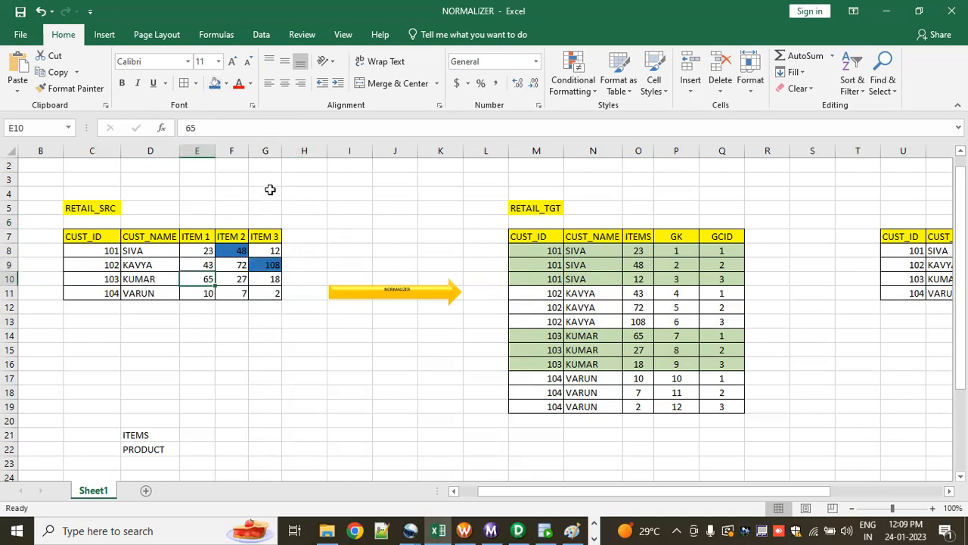
click(214, 84)
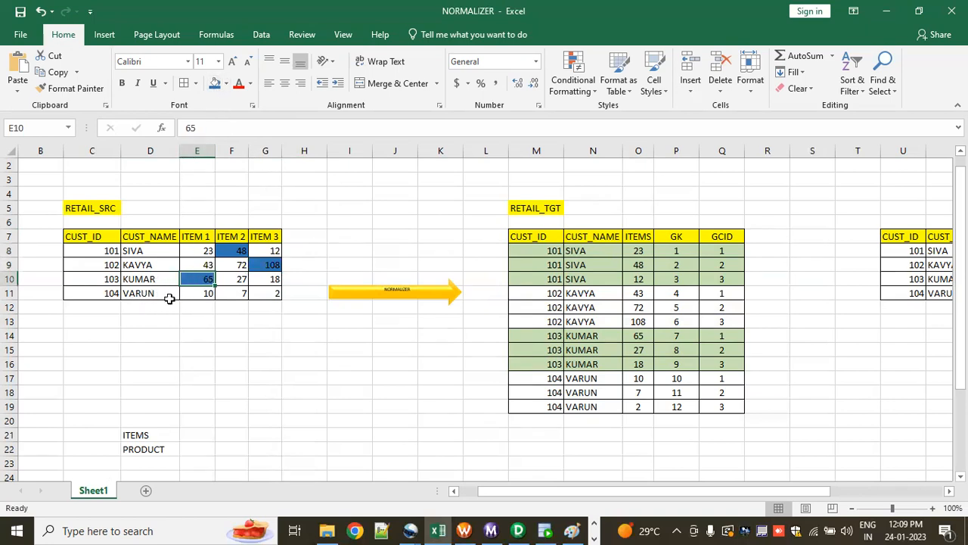
click(201, 292)
click(215, 84)
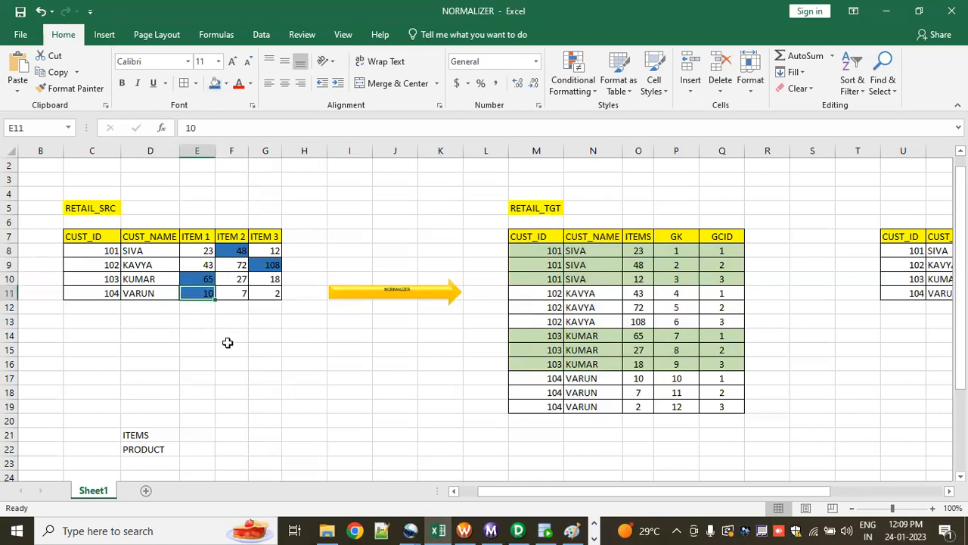
click(227, 345)
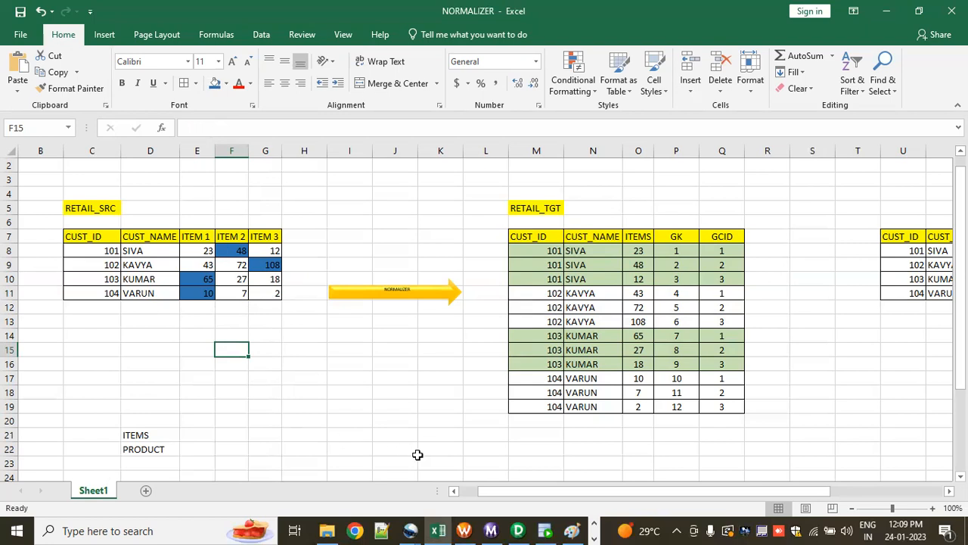
Step: Review the second expected output table, comparing each customer's ITEM value with its PRODUCT_NAME in rows 8 to 11
drag(490, 494, 643, 493)
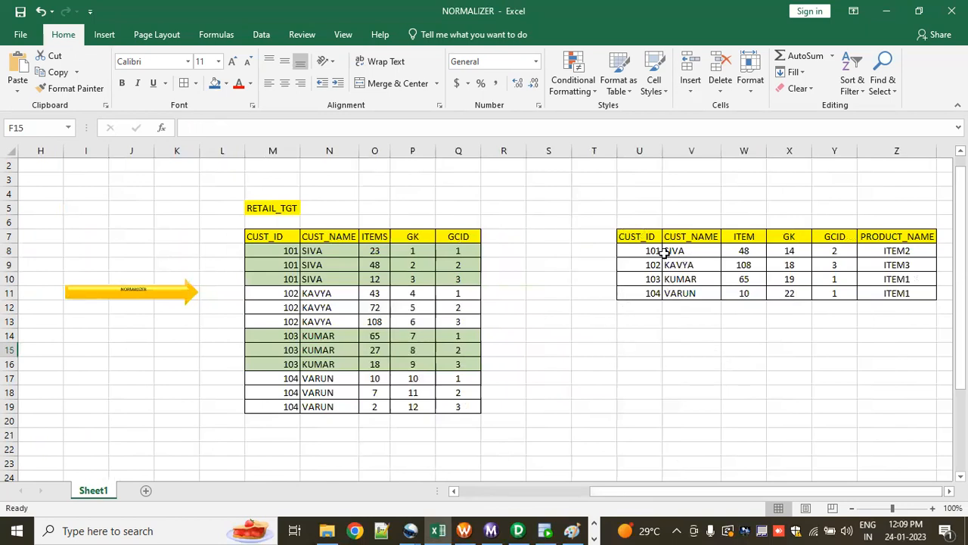
click(750, 250)
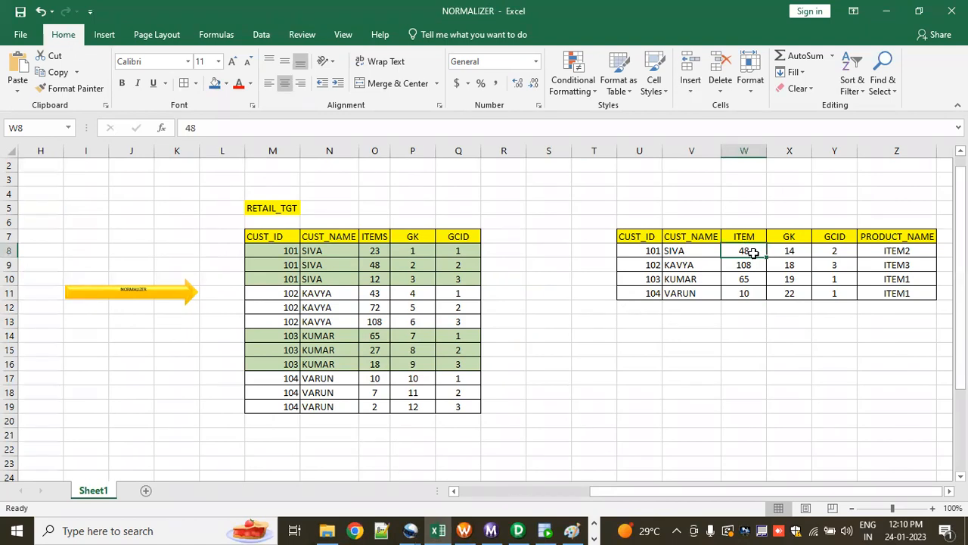
click(884, 249)
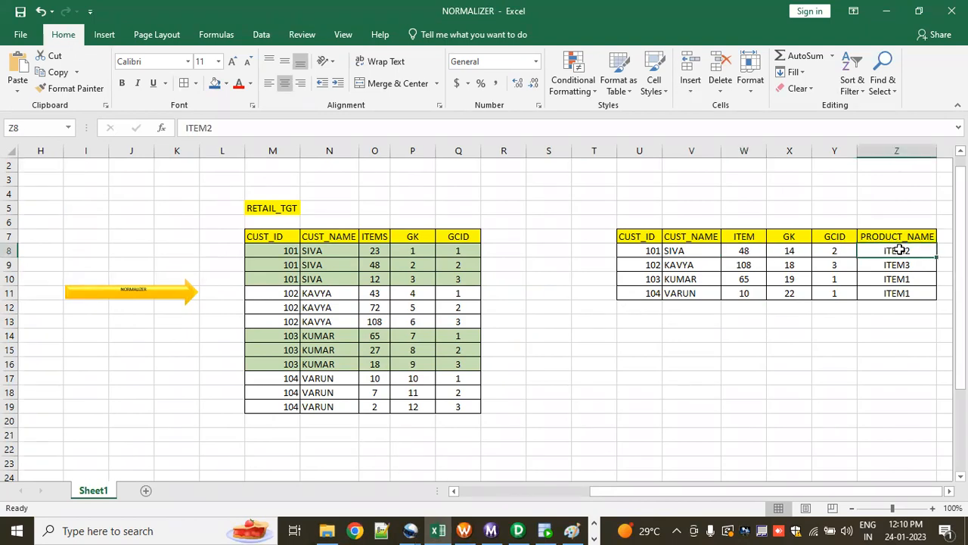
click(746, 250)
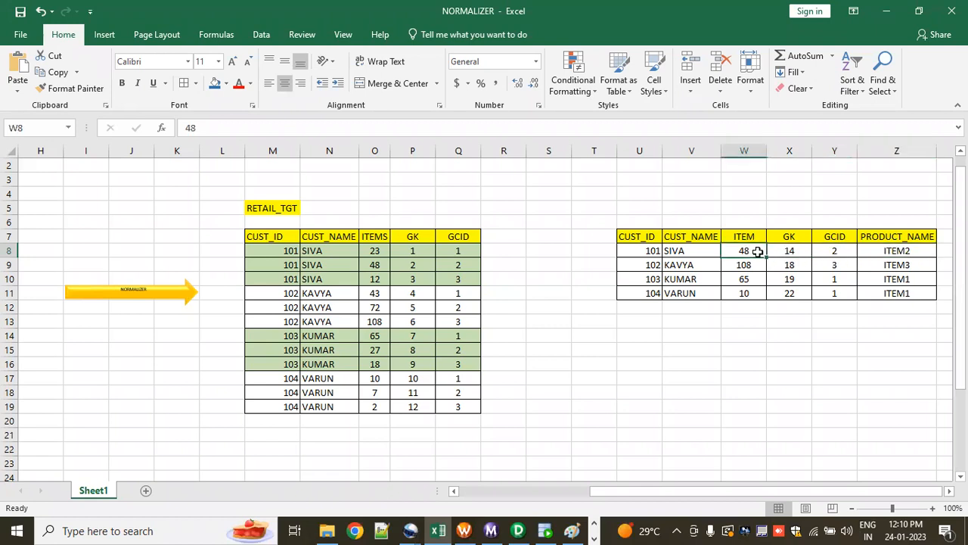
click(885, 264)
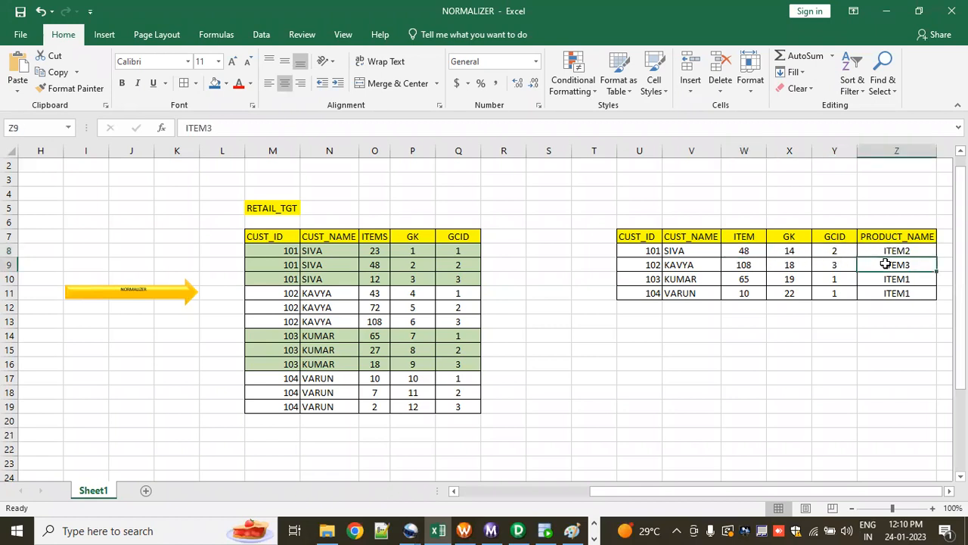
click(751, 265)
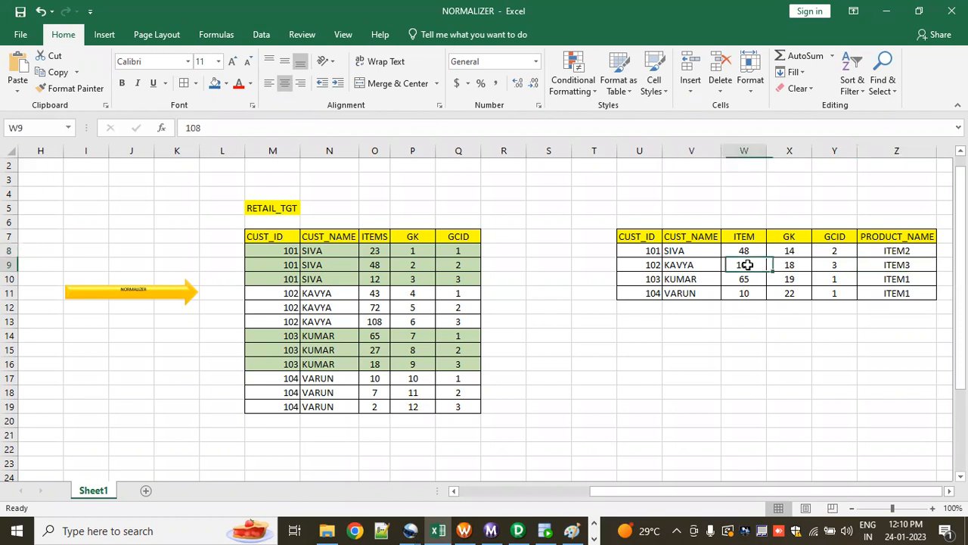
click(891, 279)
click(746, 279)
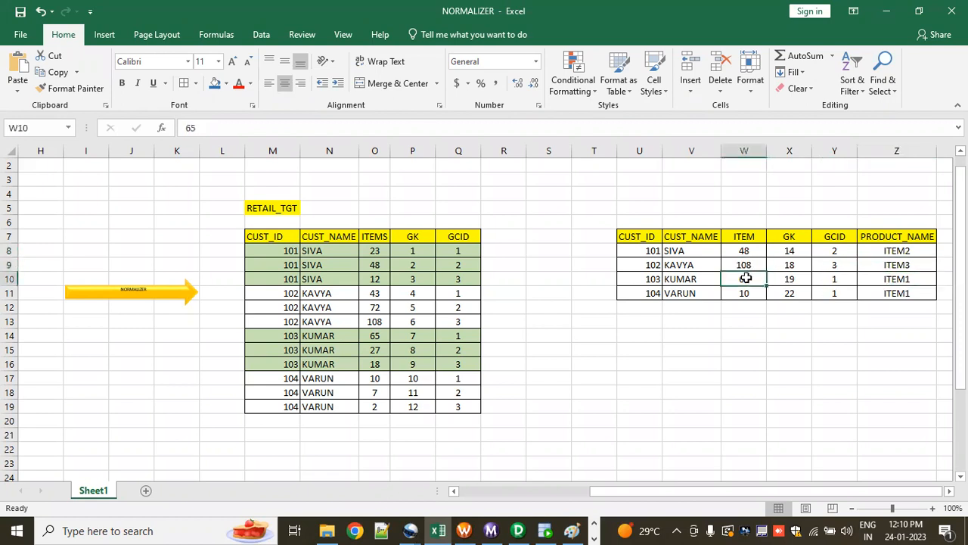
click(897, 291)
click(748, 296)
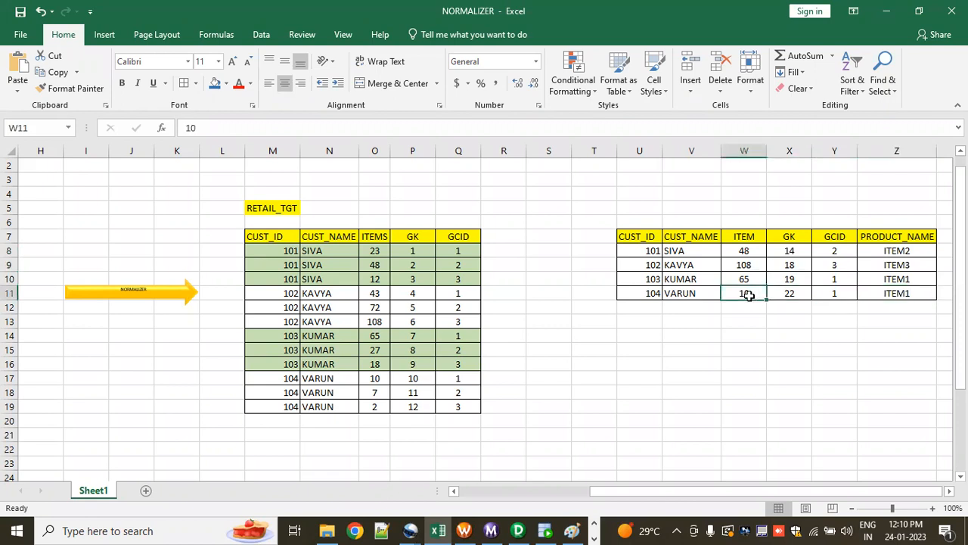
drag(577, 208, 933, 325)
click(840, 382)
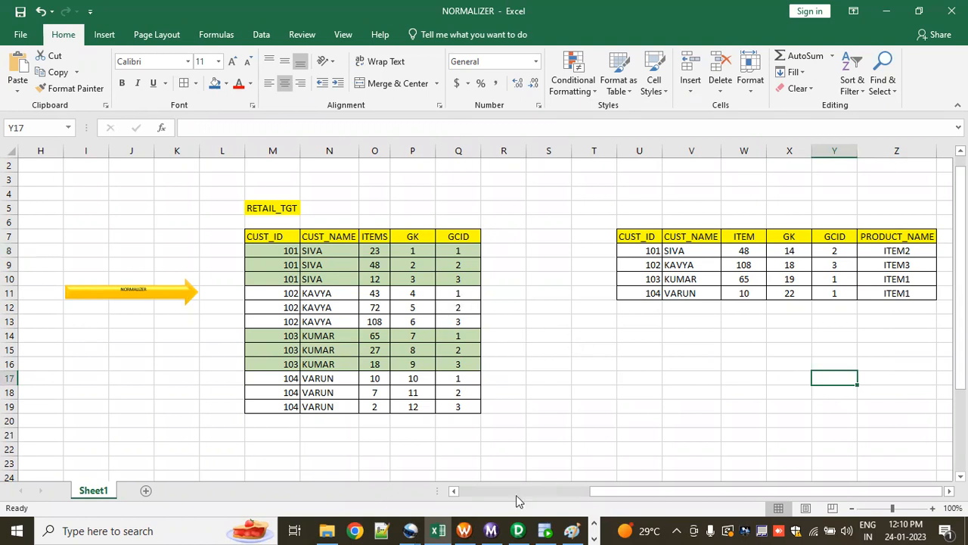
Step: Switch to PowerCenter Designer, move RETAIL_TGT farther from the Normalizer in m_NORMALIZATION_EX and delete all links between them
click(518, 531)
drag(578, 406, 623, 401)
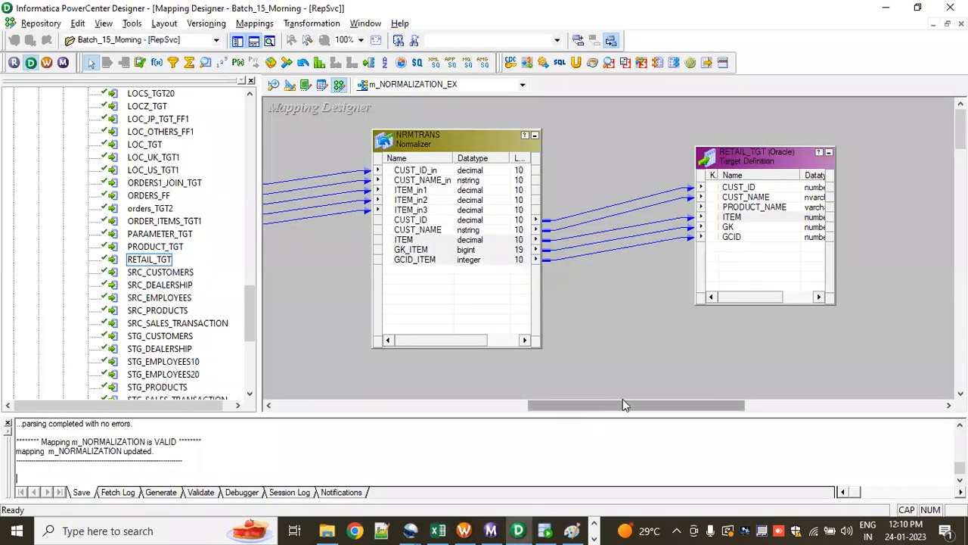
drag(614, 156, 800, 137)
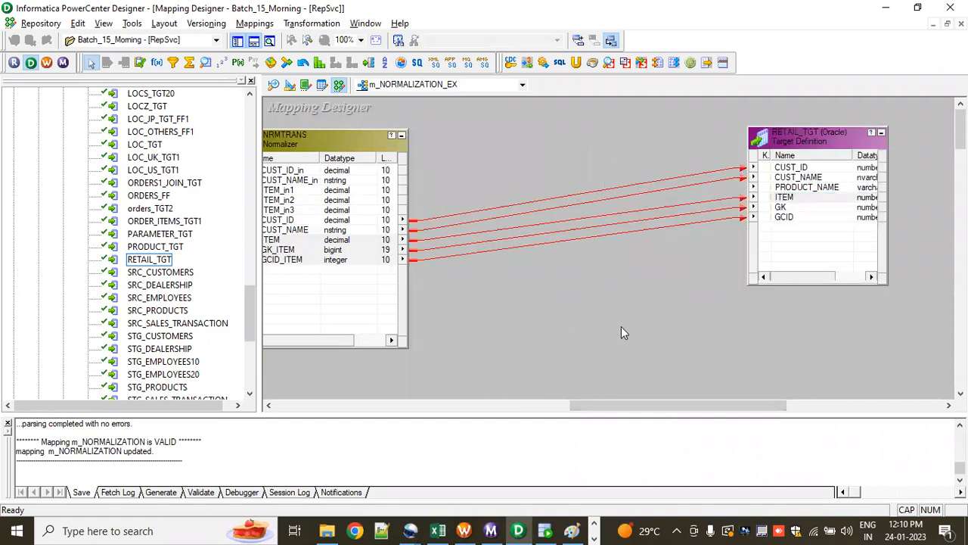
key(Delete)
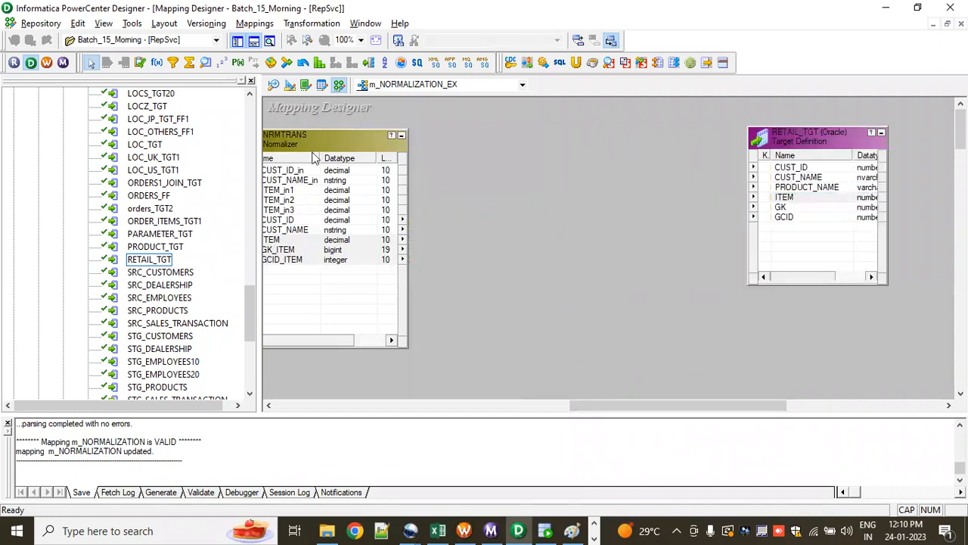
Step: Add a Rank transformation between NRMTRANS and RETAIL_TGT and link the Normalizer's CUST_ID, CUST_NAME, ITEM, GK_ITEM and GCID_ITEM ports into it
click(319, 62)
drag(493, 136, 653, 336)
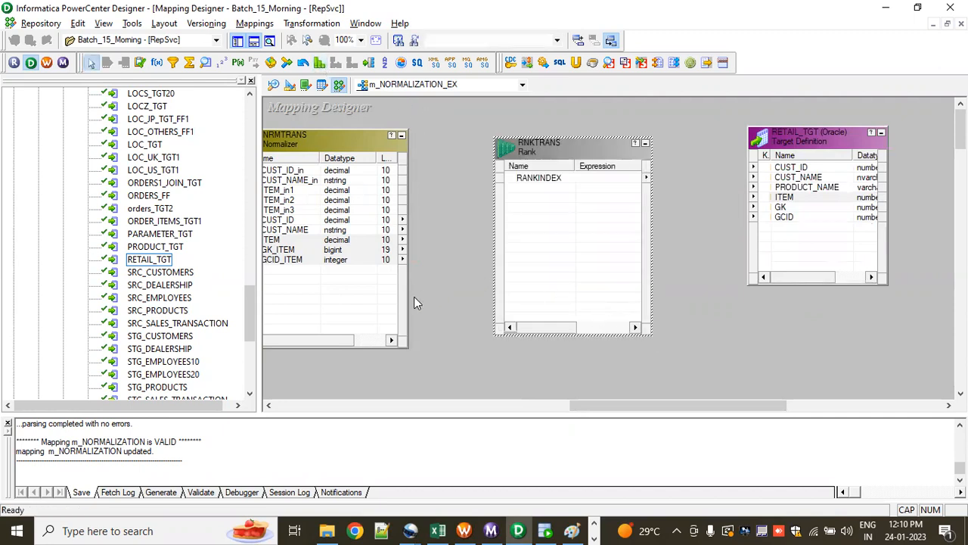
click(347, 339)
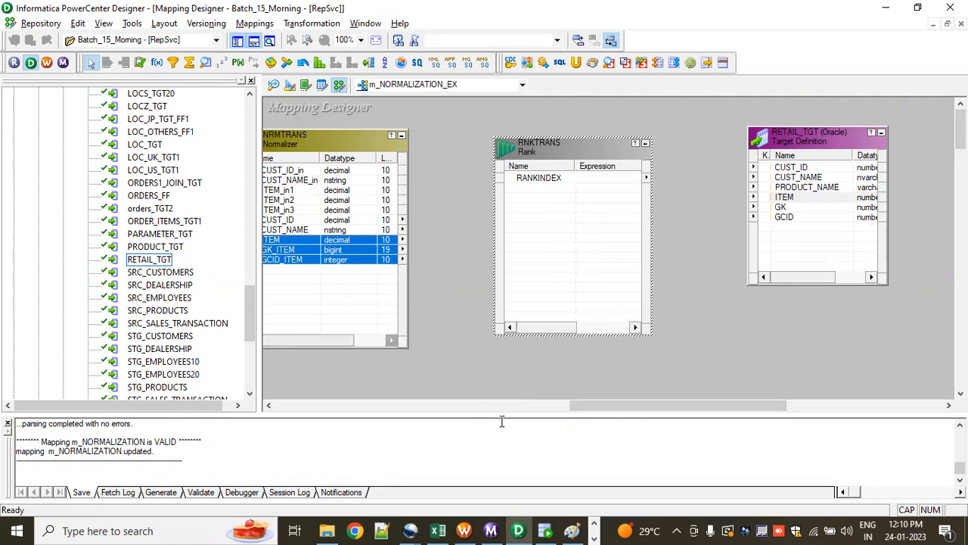
drag(576, 409, 555, 407)
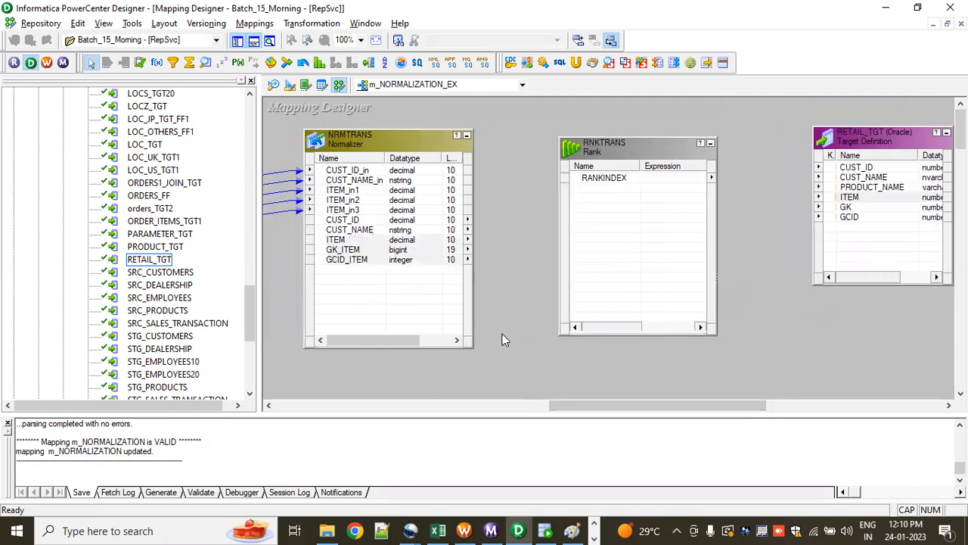
click(362, 220)
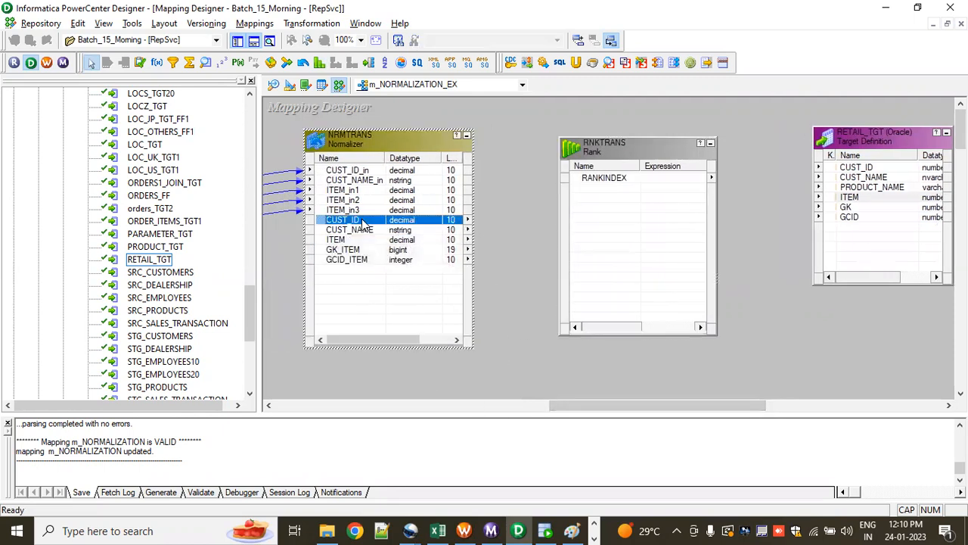
shift+click(365, 261)
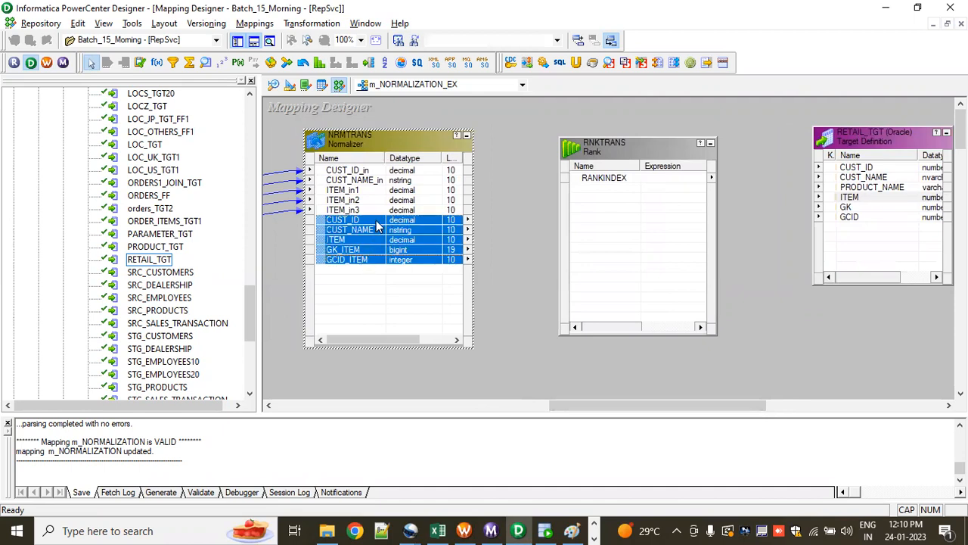
drag(379, 218, 602, 302)
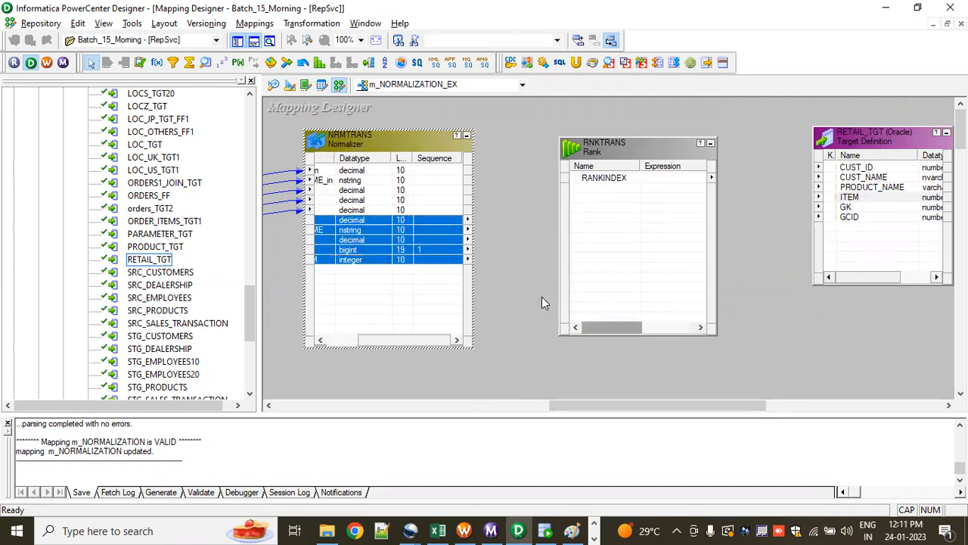
drag(373, 215, 588, 192)
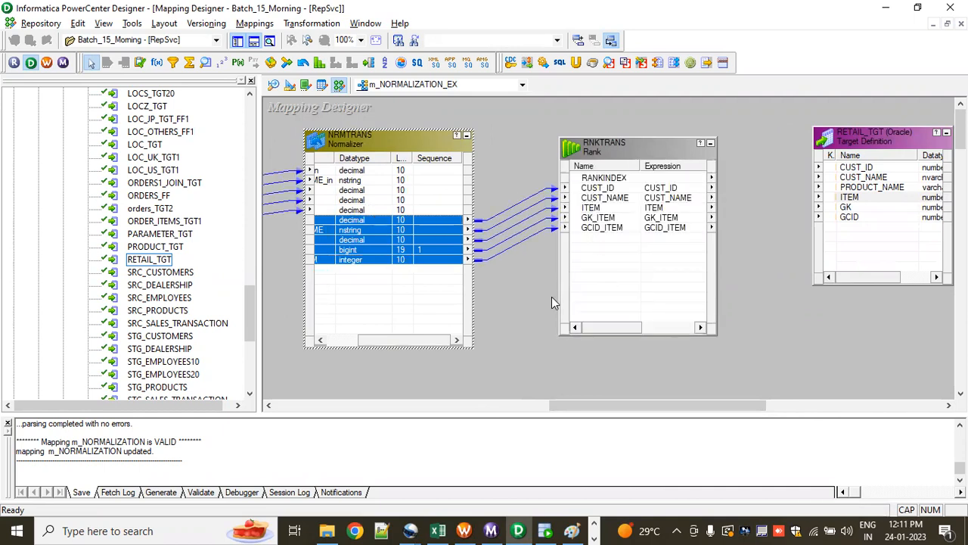
Step: Add an output-only port named PRODUCT_NAME to the RNKTRANS Rank transformation, placed between CUST_NAME and ITEM
scroll(425, 303, left, 3)
click(597, 281)
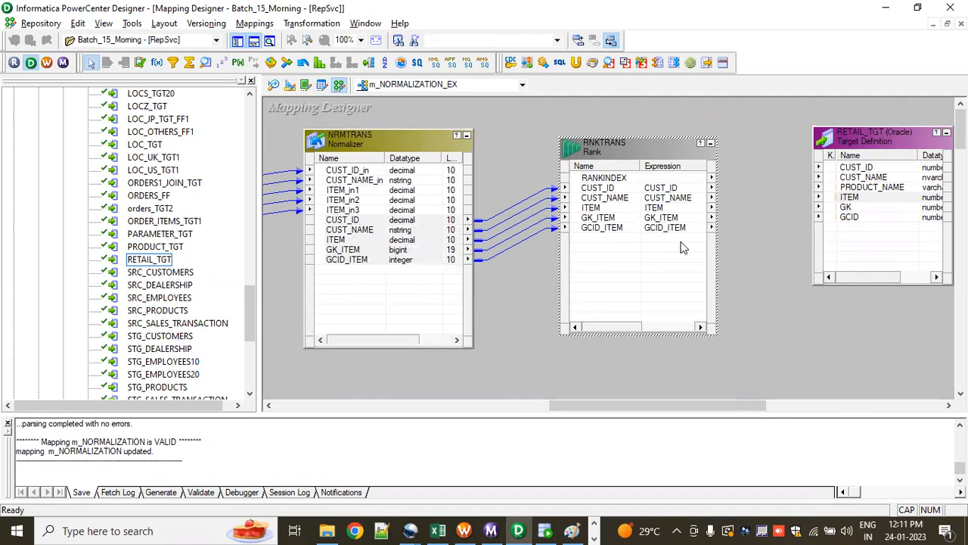
click(855, 193)
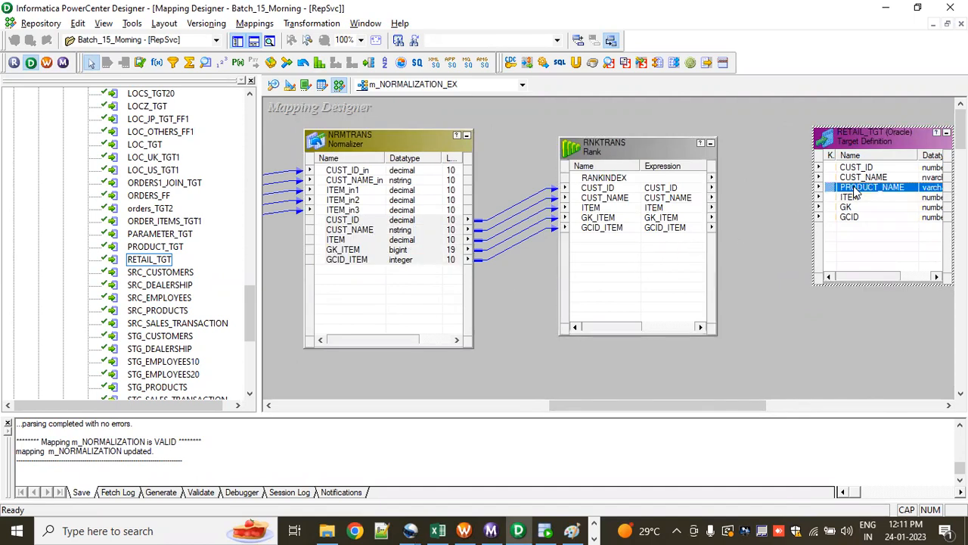
double_click(623, 241)
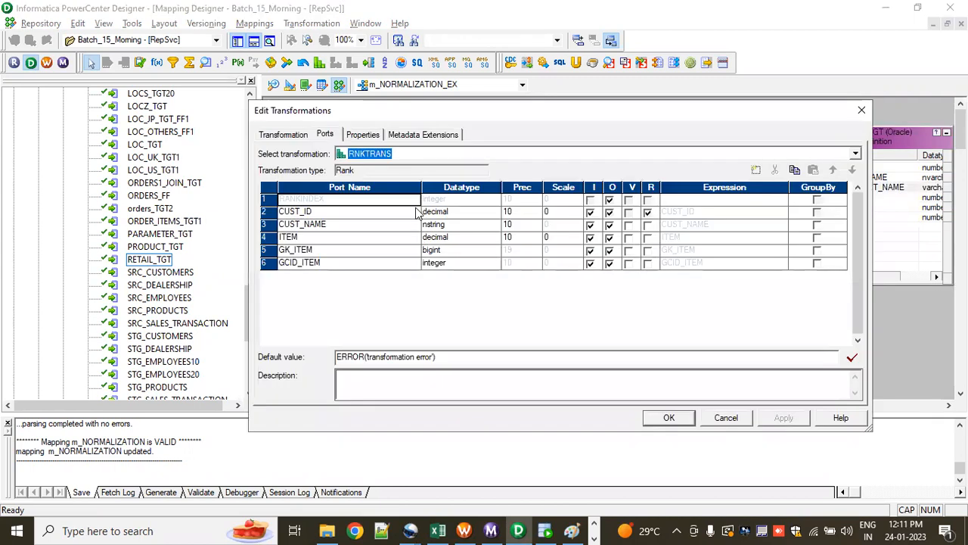
click(756, 170)
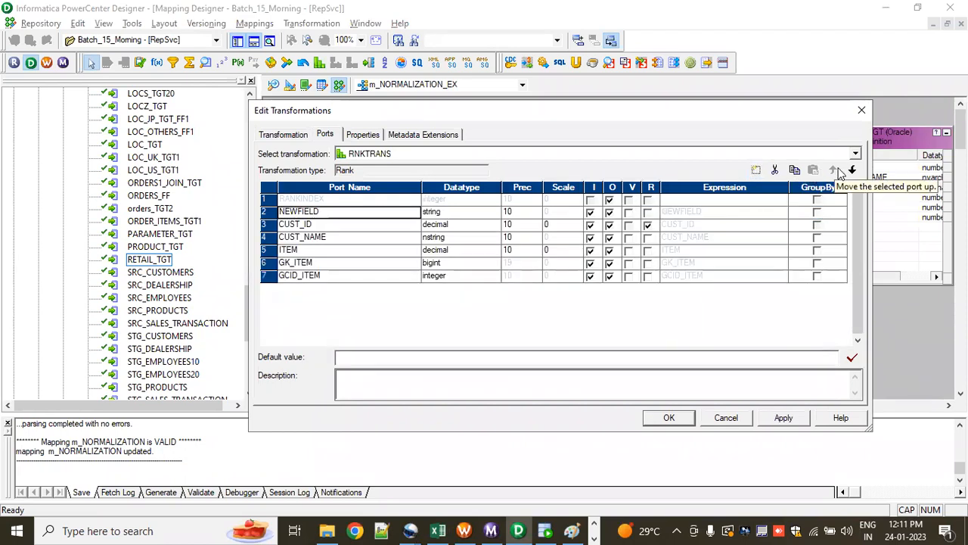
click(853, 173)
click(853, 172)
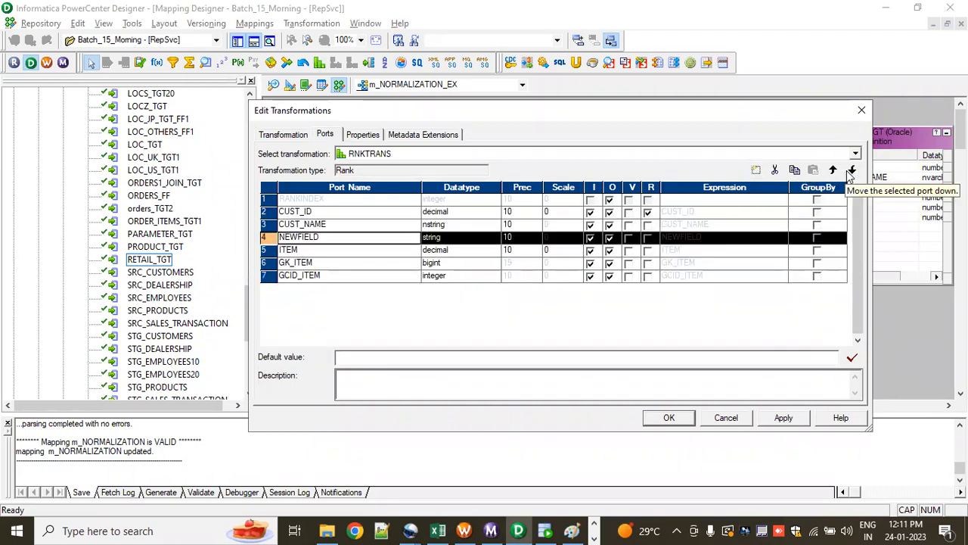
text(P)
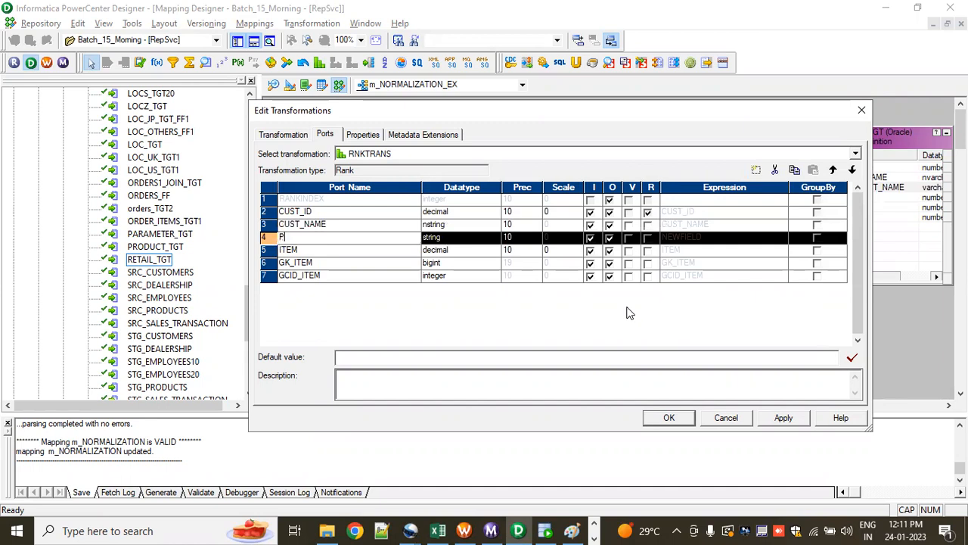
text(RODUCT_NAME)
click(591, 238)
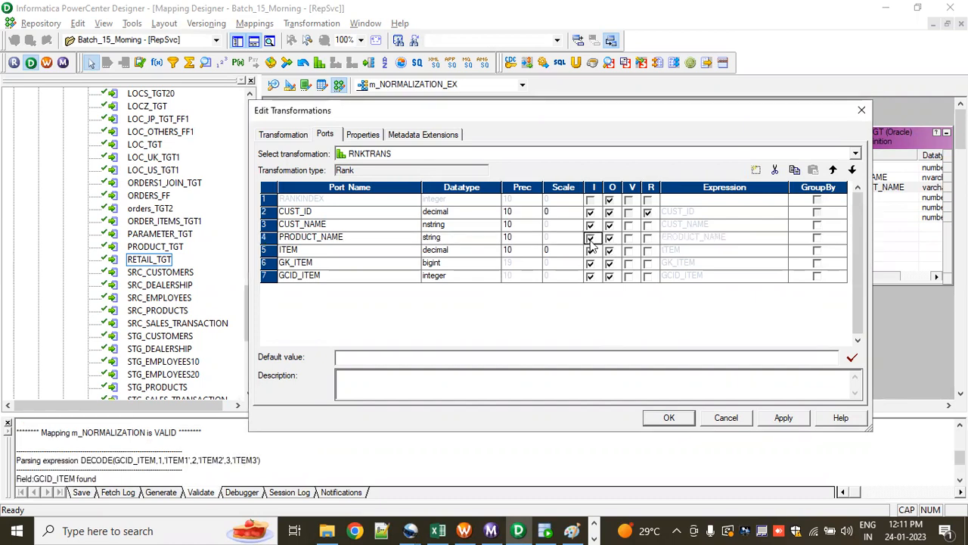
click(590, 238)
Step: Replace the default expression of the PRODUCT_NAME port with the start of a DECODE call on GCID_ITEM
click(784, 240)
click(783, 237)
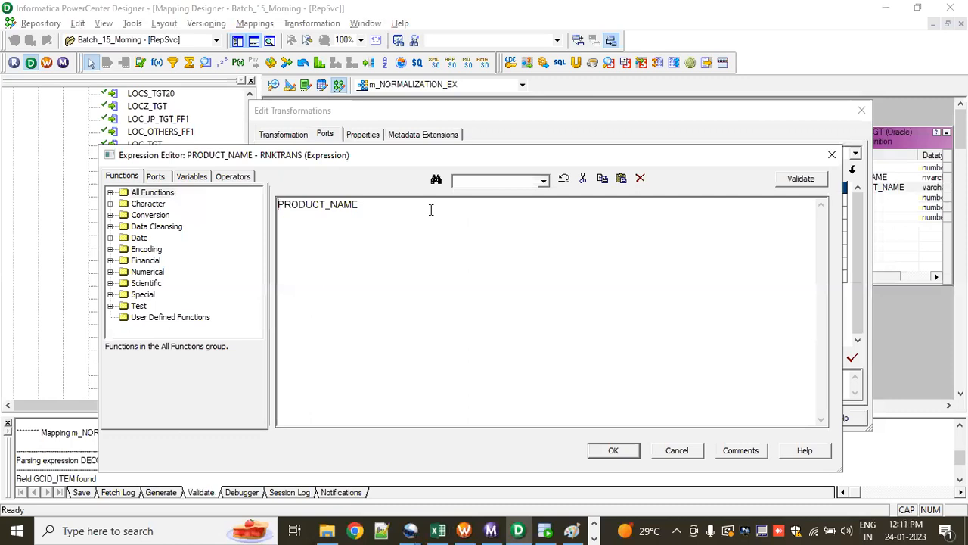
drag(431, 209, 255, 198)
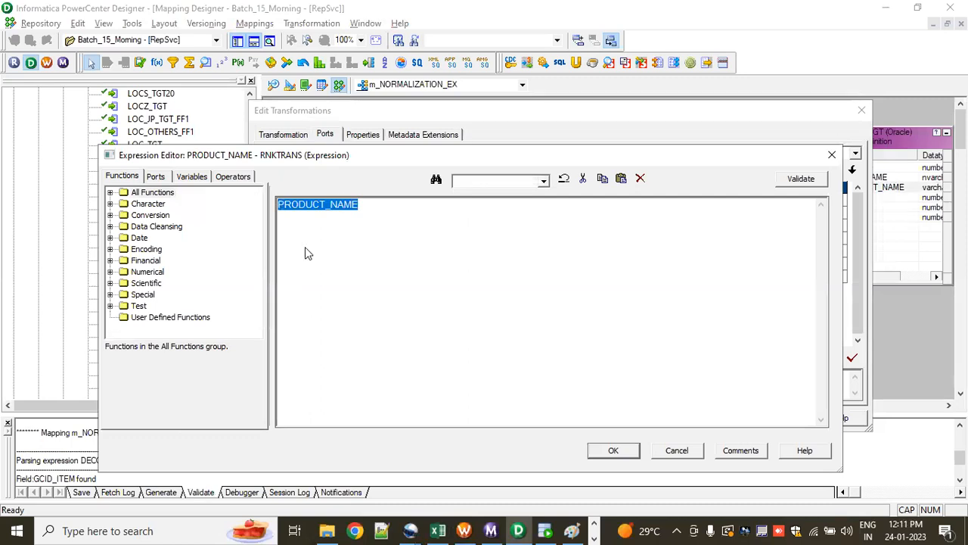
text(DECODE()
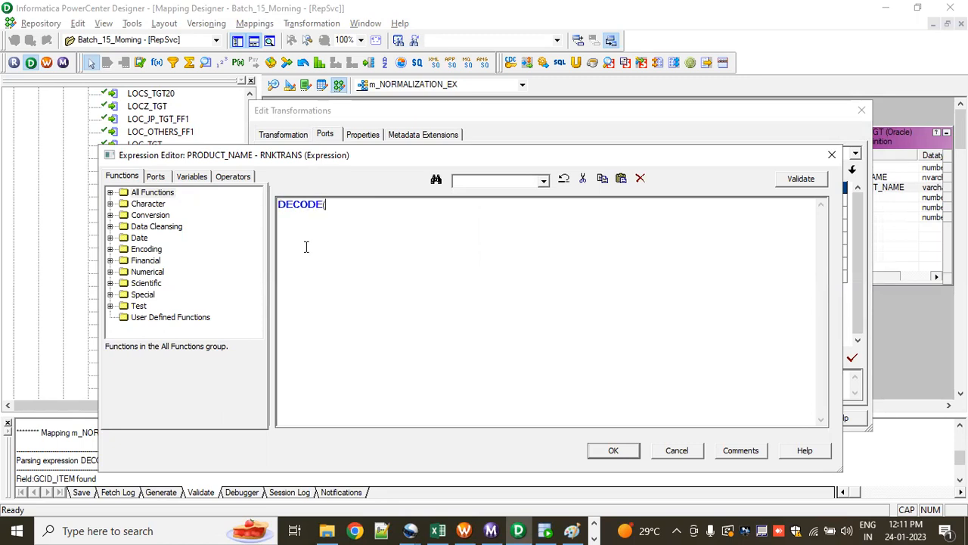
click(159, 179)
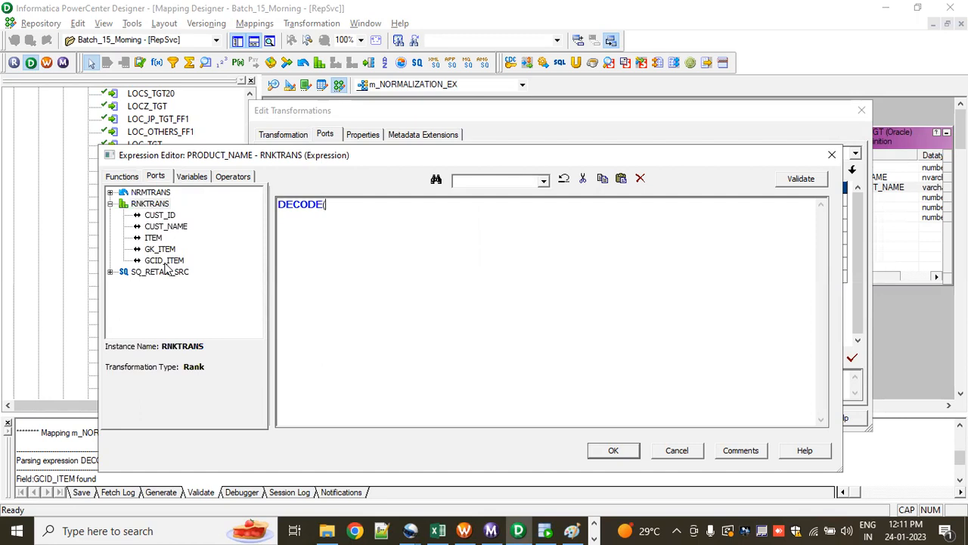
double_click(164, 260)
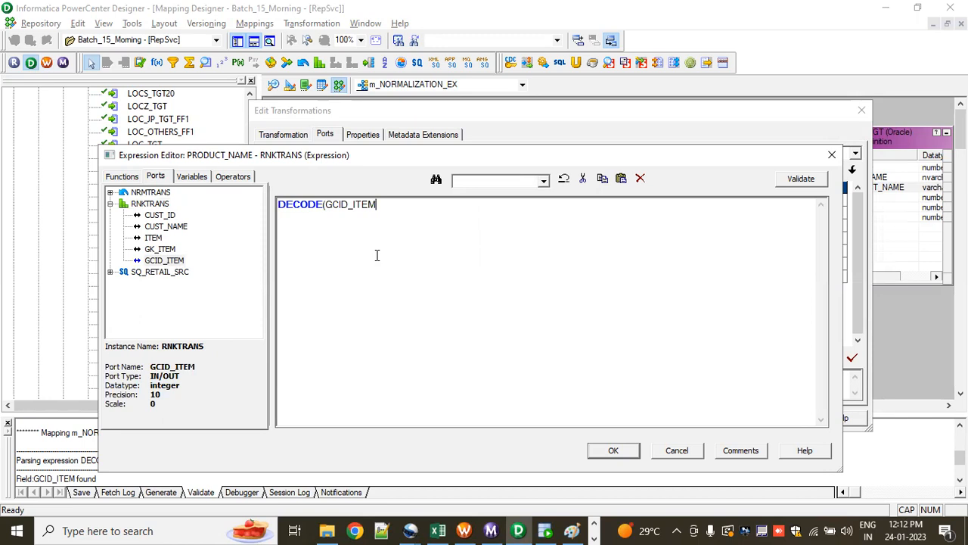
Step: Complete the expression as DECODE(GCID_ITEM=1,'ITEM1',2,'ITEM2',3,'ITEM3') and validate it
text(=)
text(1)
text(,'ITEM1)
scroll(492, 311, up, 5)
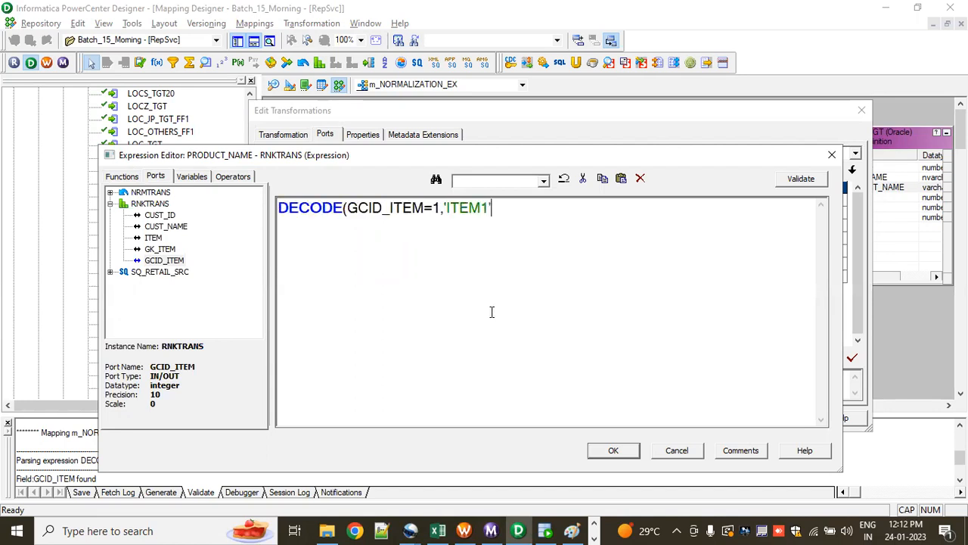
text(1',2,'ITEM2)
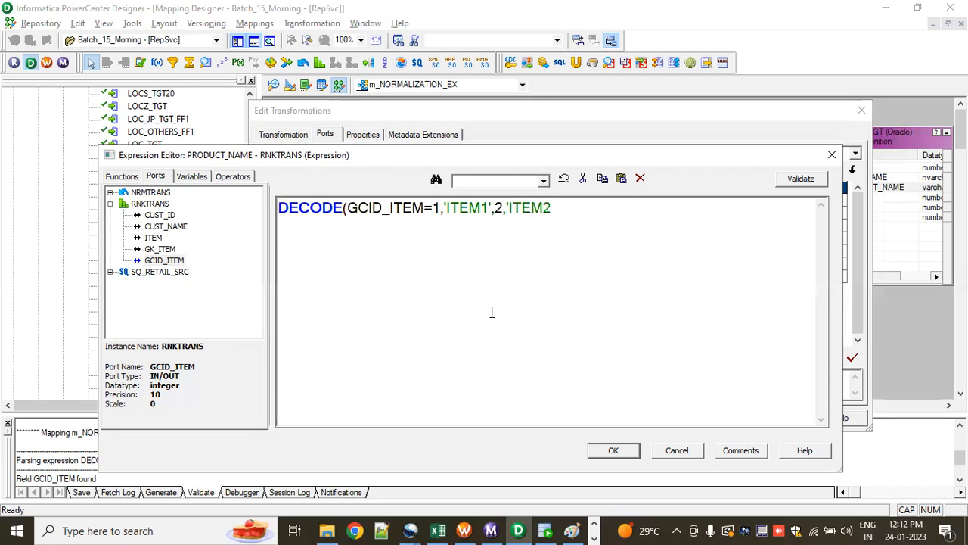
text(')
text(,3)
text(,)
text('I)
text(TE)
text(M)
text(I)
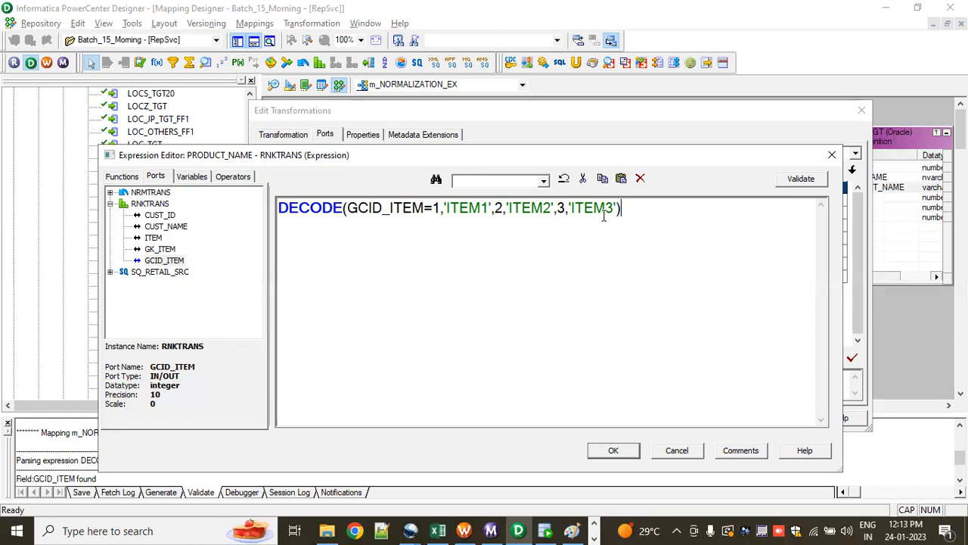
click(784, 182)
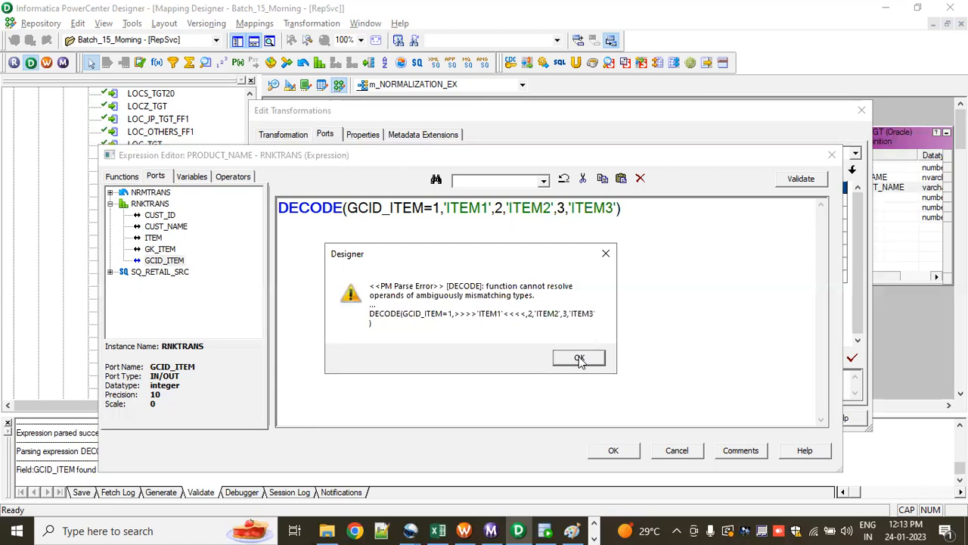
click(580, 359)
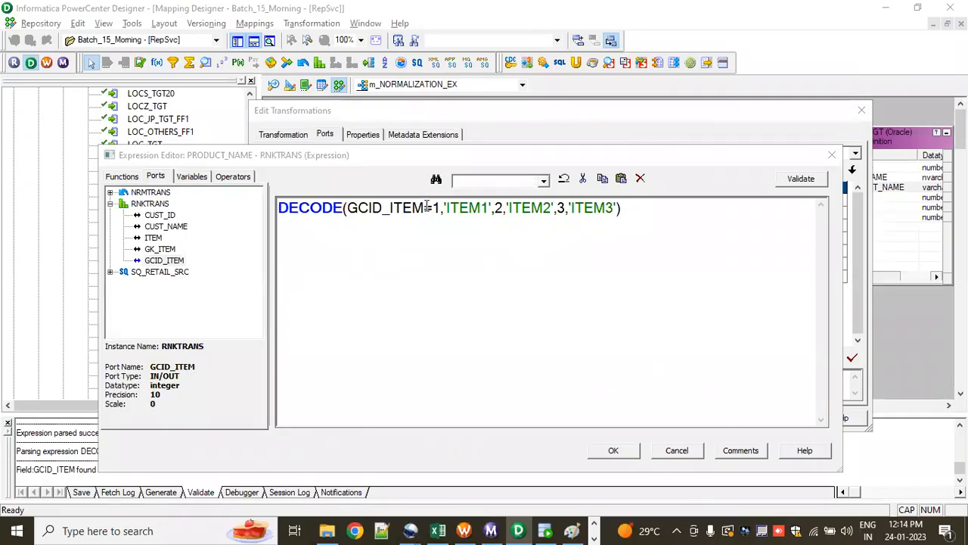
Step: Correct the expression to DECODE(GCID_ITEM,1,'ITEM1',2,'ITEM2',3,'ITEM3'), validate it and save it to the PRODUCT_NAME port
click(429, 225)
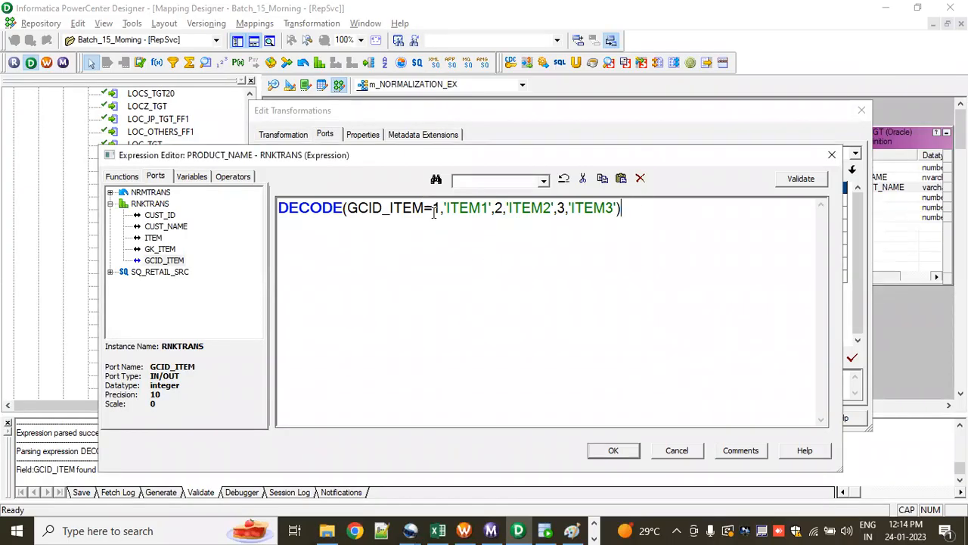
key(BackSpace)
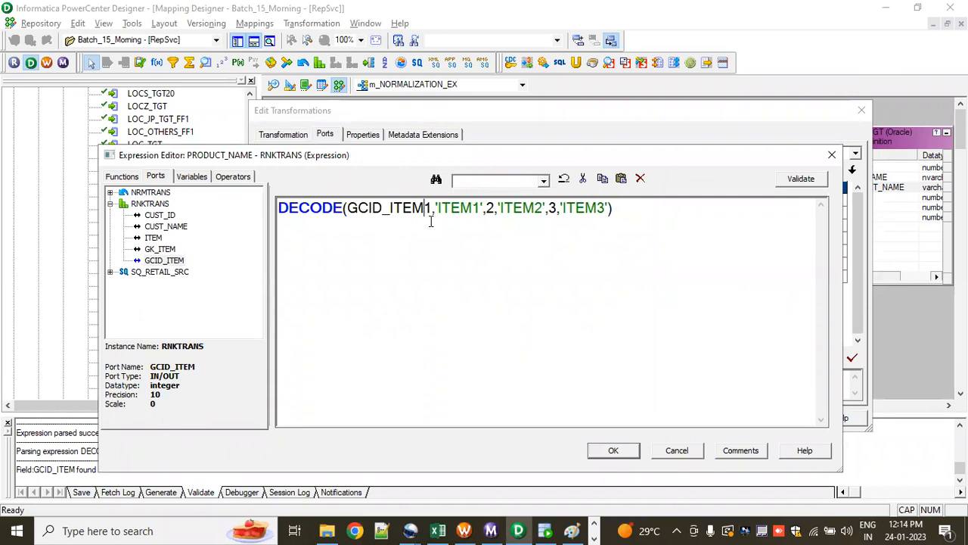
text(,)
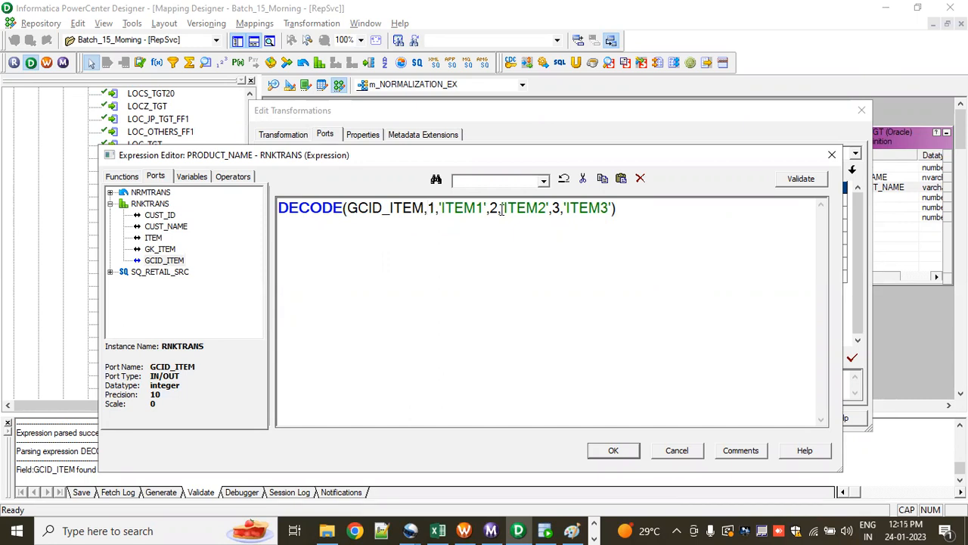
click(800, 180)
click(519, 347)
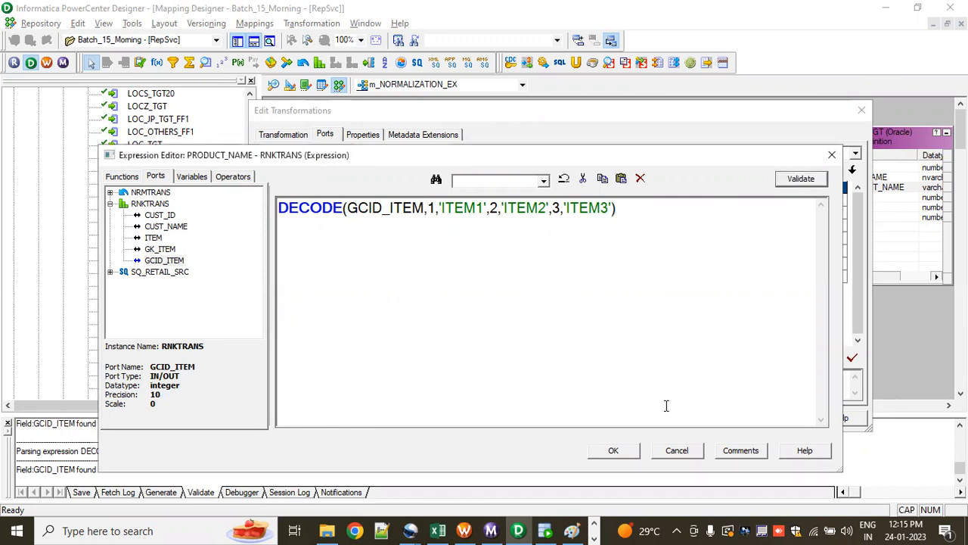
click(613, 450)
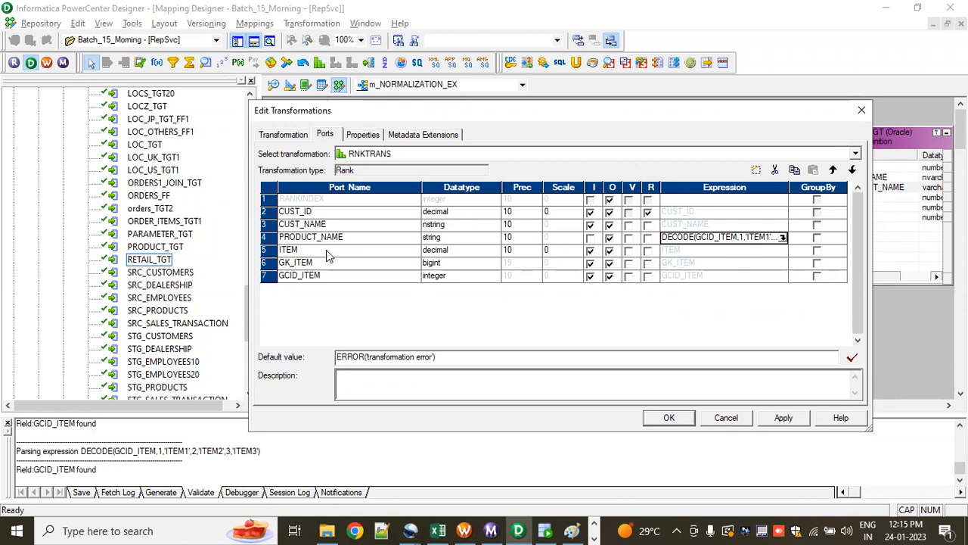
Step: In the RNKTRANS transformation, make ITEM the rank port and group by CUST_ID
click(648, 252)
click(817, 214)
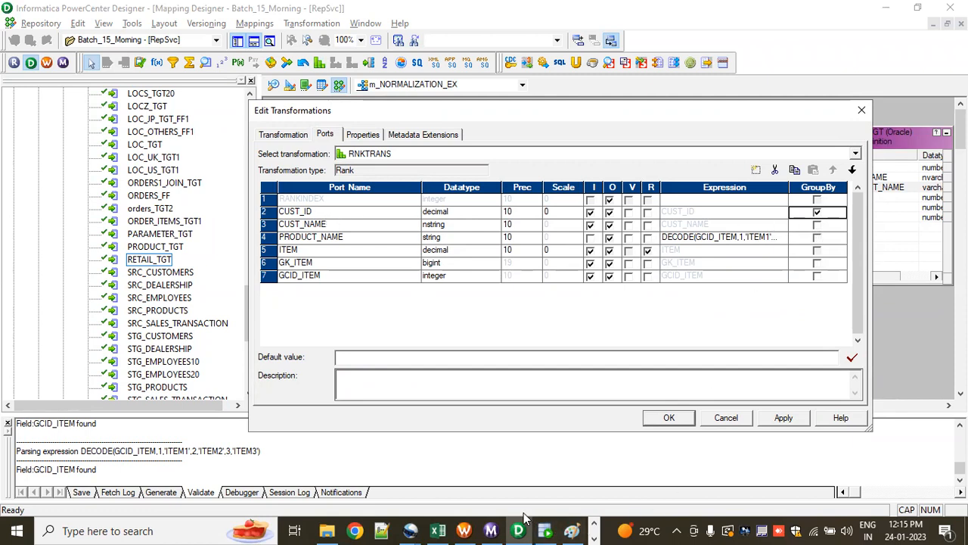
Step: Switch to the NORMALIZER workbook in Excel and examine the first customer's three rows in the RETAIL_TGT table
click(437, 530)
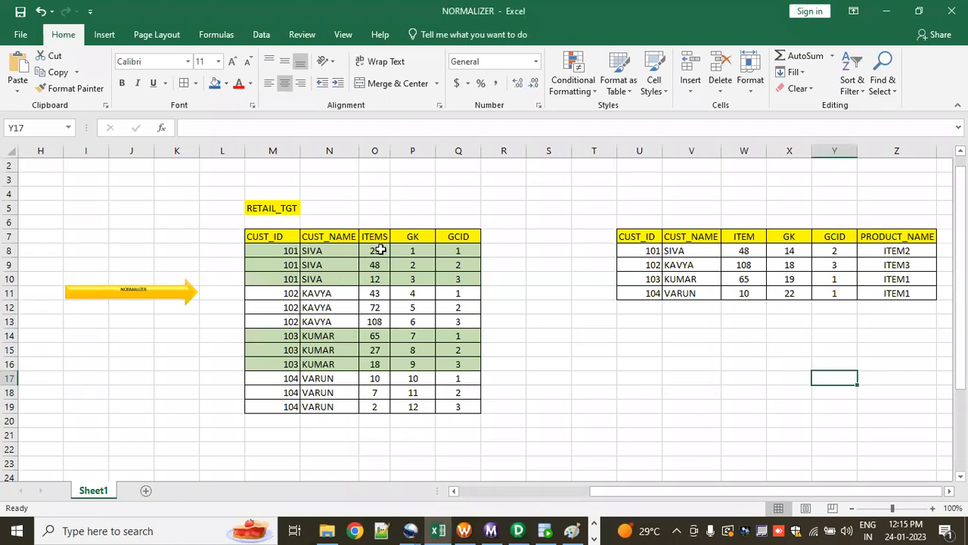
drag(274, 237, 279, 280)
click(288, 254)
click(286, 265)
click(284, 279)
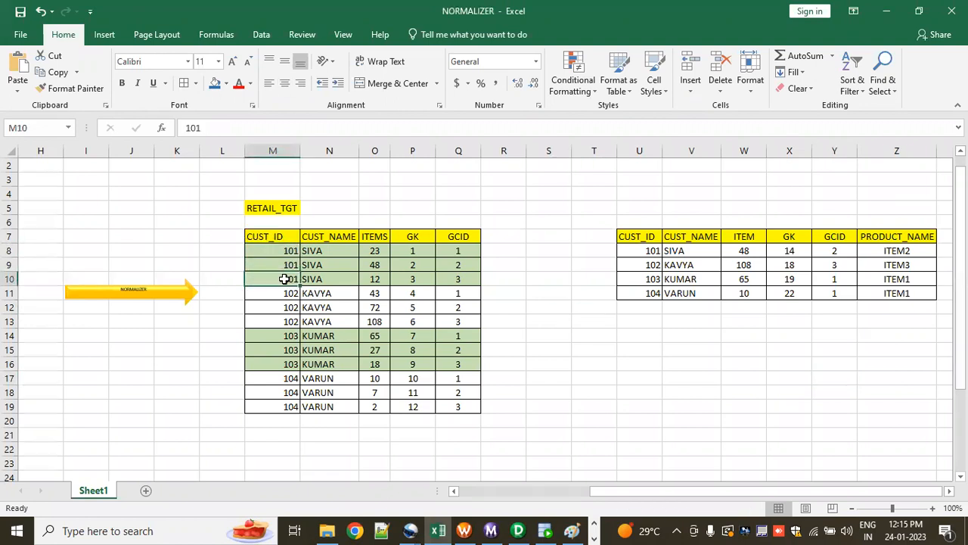
click(225, 83)
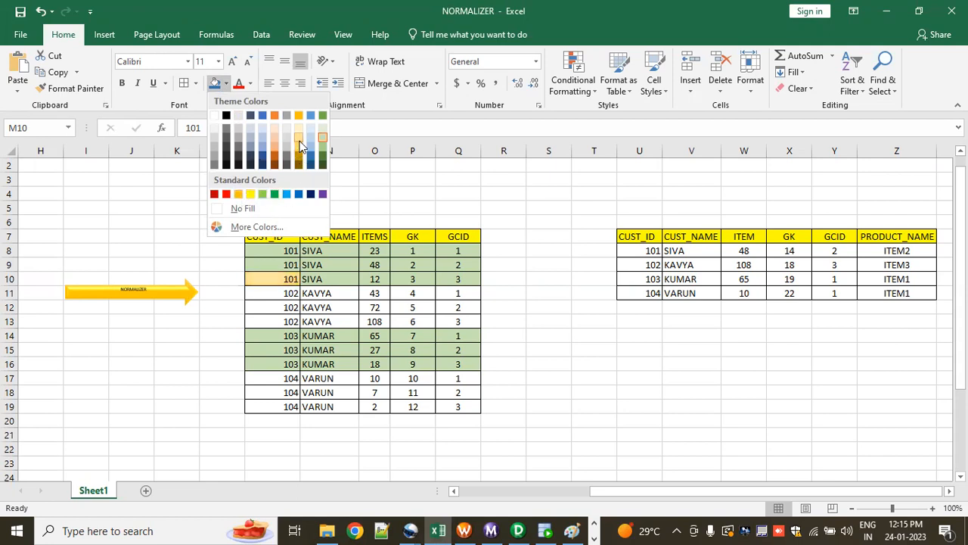
click(404, 189)
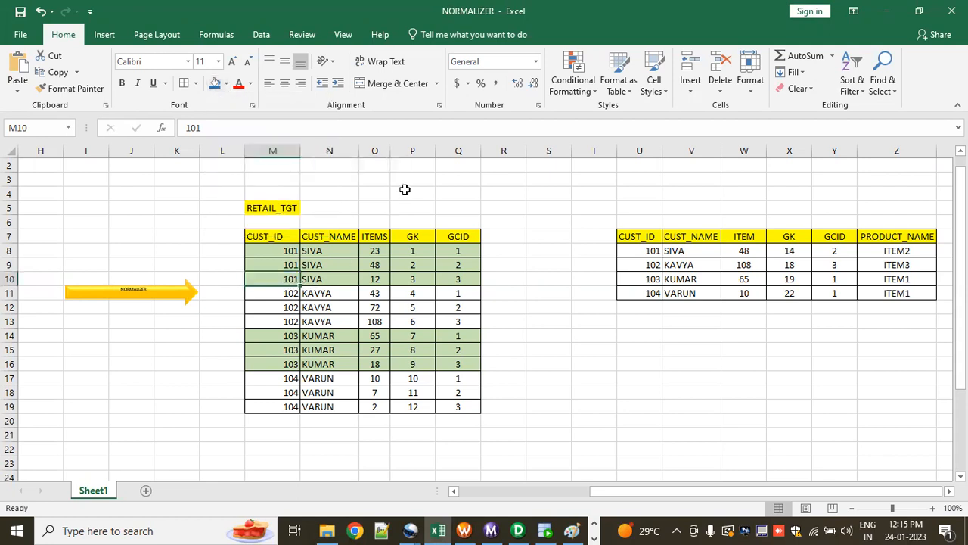
Step: Strip the formatting from the RETAIL_TGT data rows M8:Q19 by painting an empty cell's format onto them
click(217, 222)
click(68, 88)
mouse_move(277, 250)
mouse_down()
mouse_move(445, 374)
mouse_move(466, 408)
mouse_up()
click(536, 421)
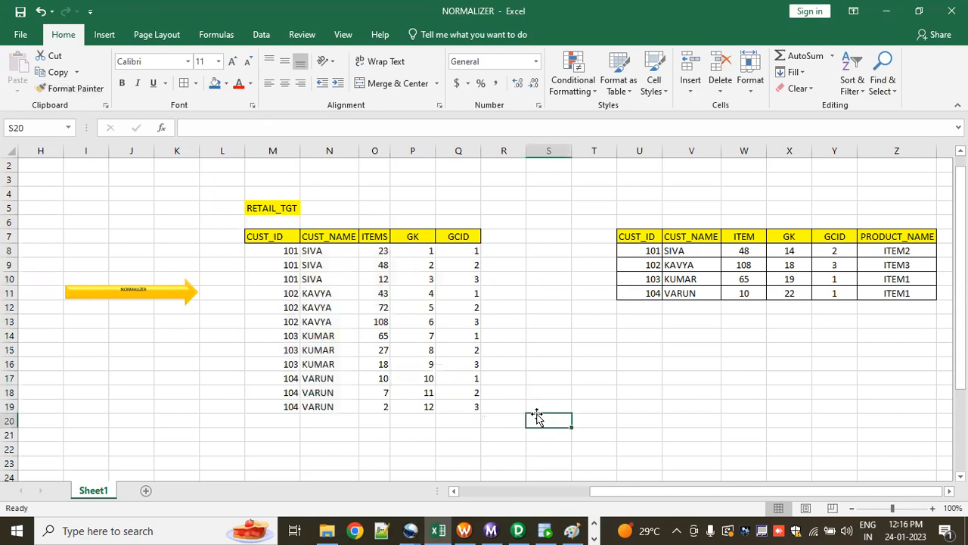
Step: Apply all borders to the RETAIL_TGT table, range M7:Q19
drag(260, 238, 462, 407)
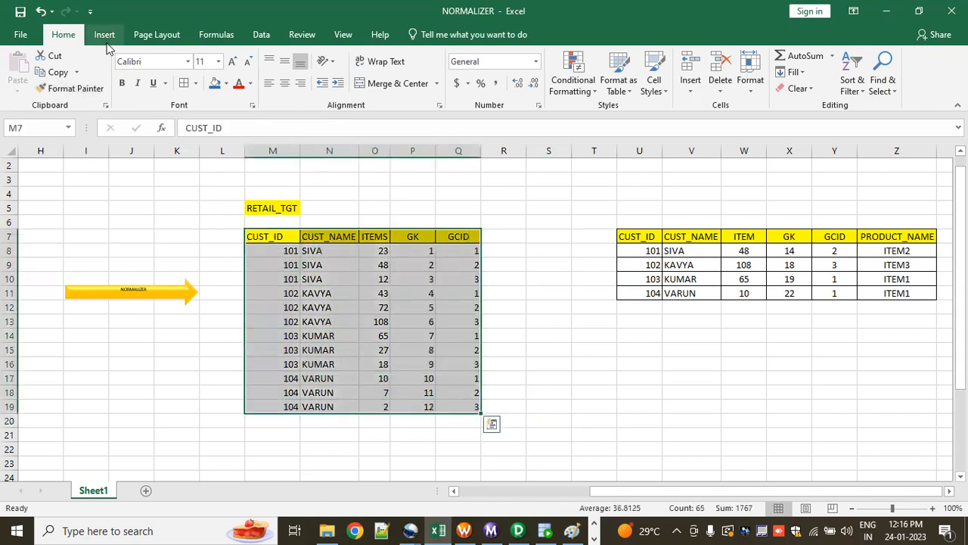
click(184, 83)
click(388, 206)
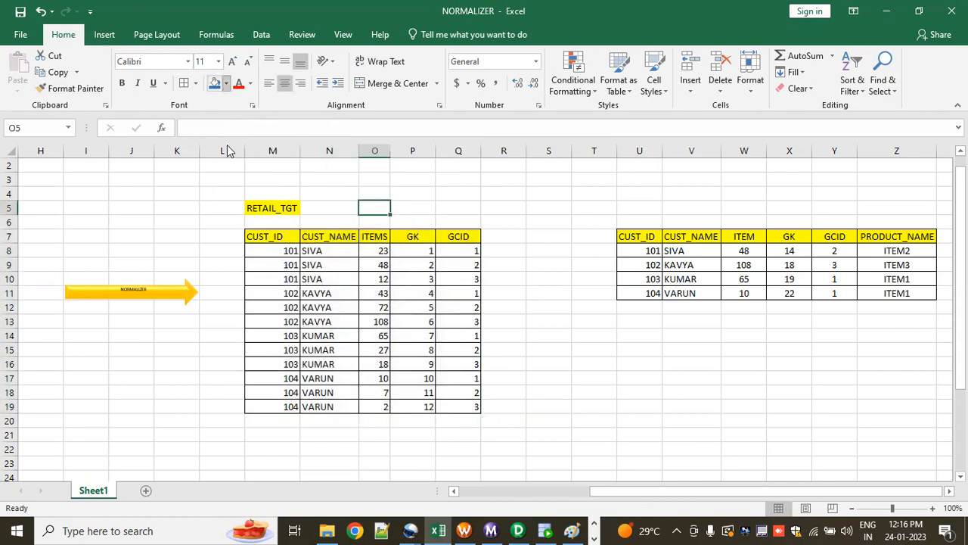
Step: Fill cell O5 and the first customer's rows, M8:Q10, with light orange
click(225, 84)
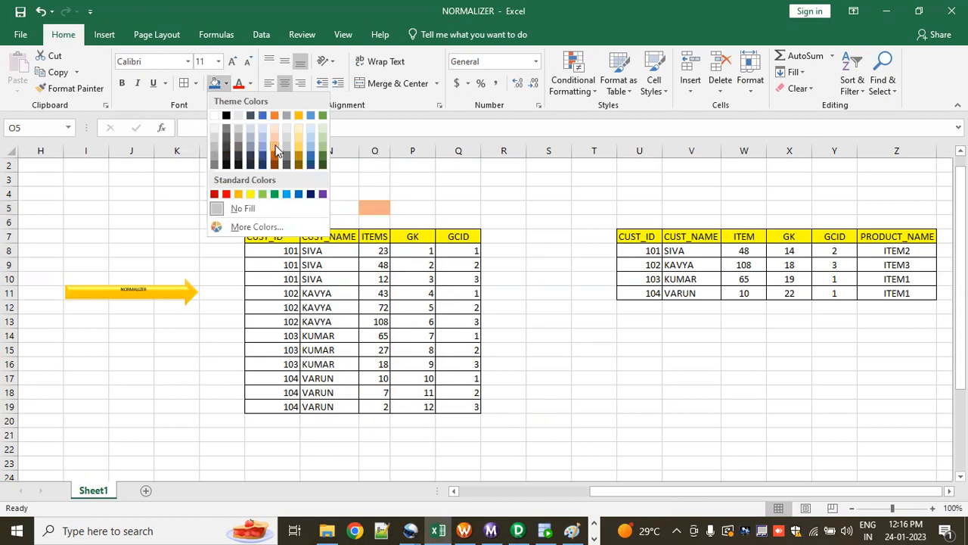
click(275, 141)
click(332, 176)
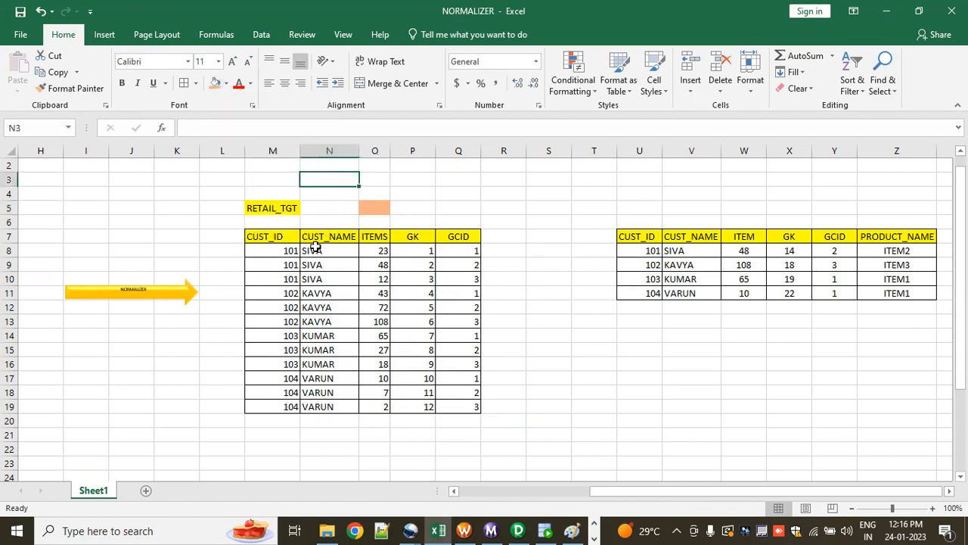
drag(278, 252, 460, 279)
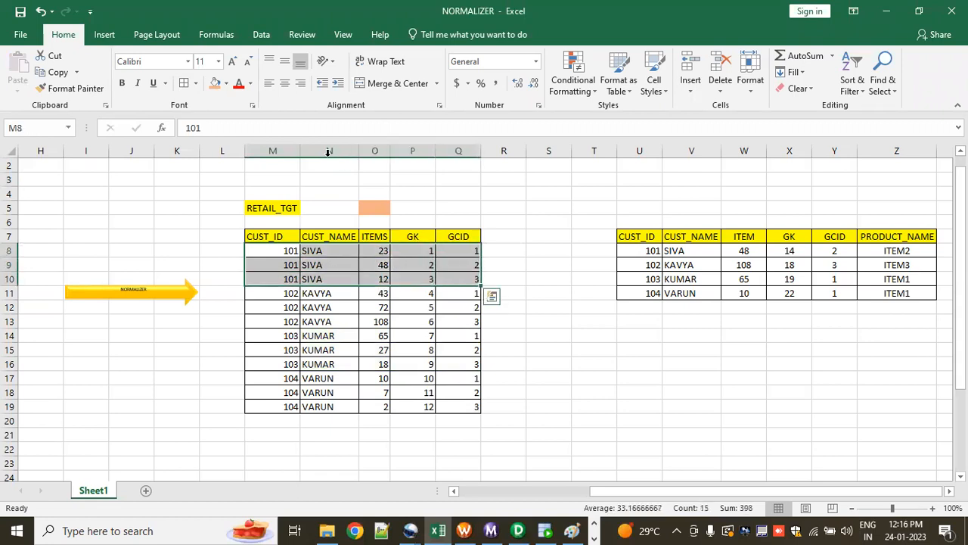
click(215, 82)
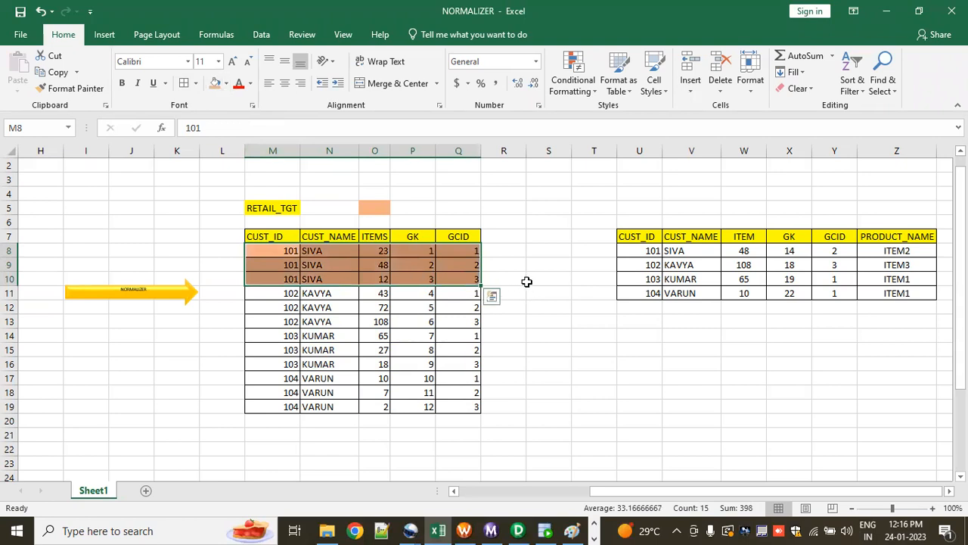
click(530, 251)
Step: Check the RNKTRANS ports in PowerCenter Designer, return to Excel and enter RANK in cell O5
key(alt+Tab)
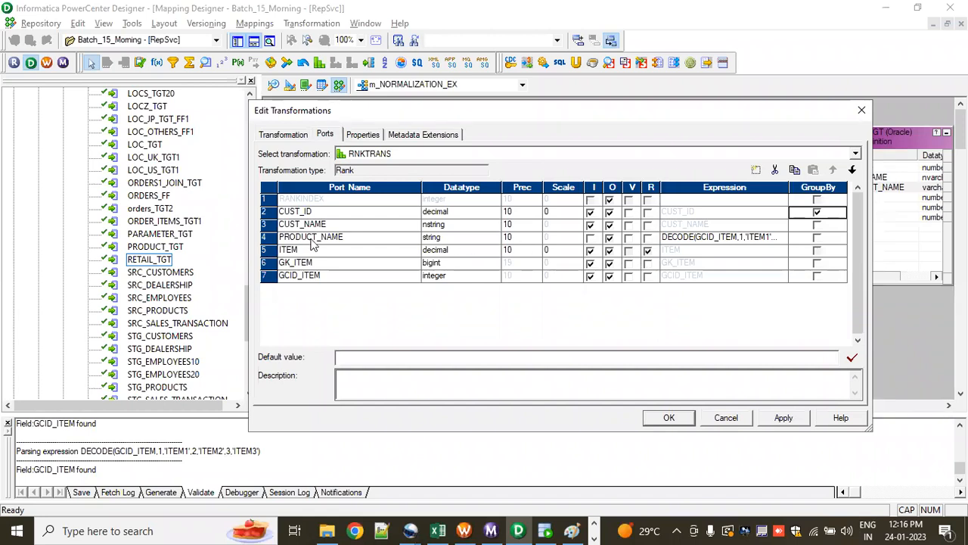
key(alt+Tab)
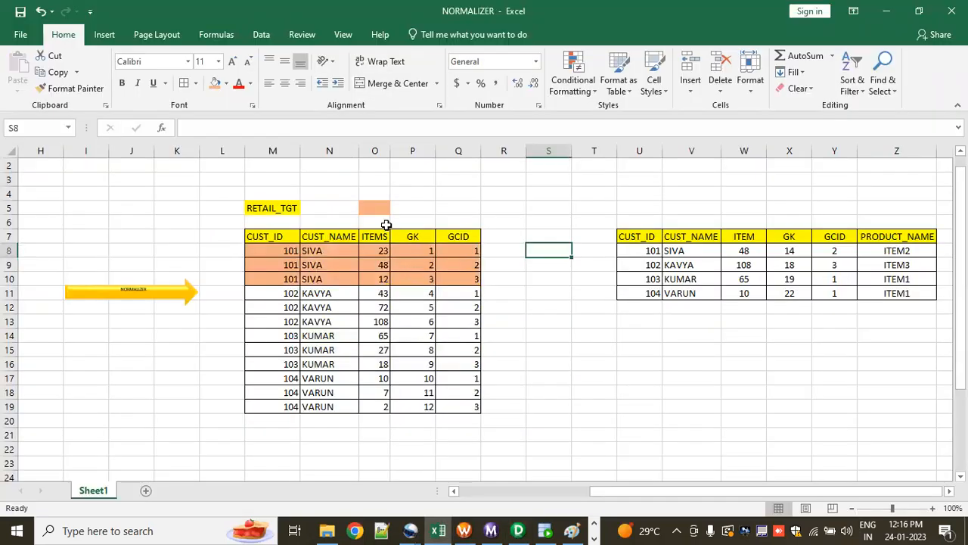
click(376, 210)
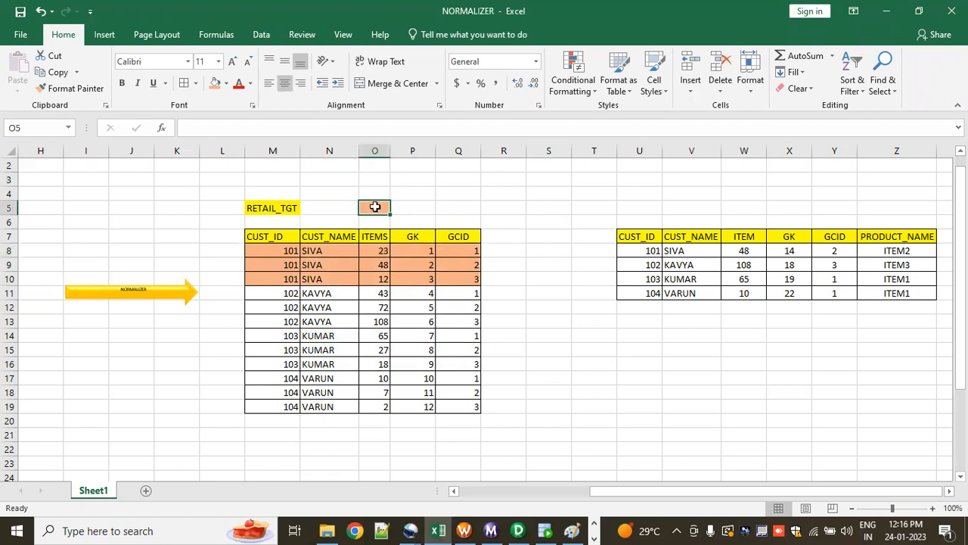
text(RA)
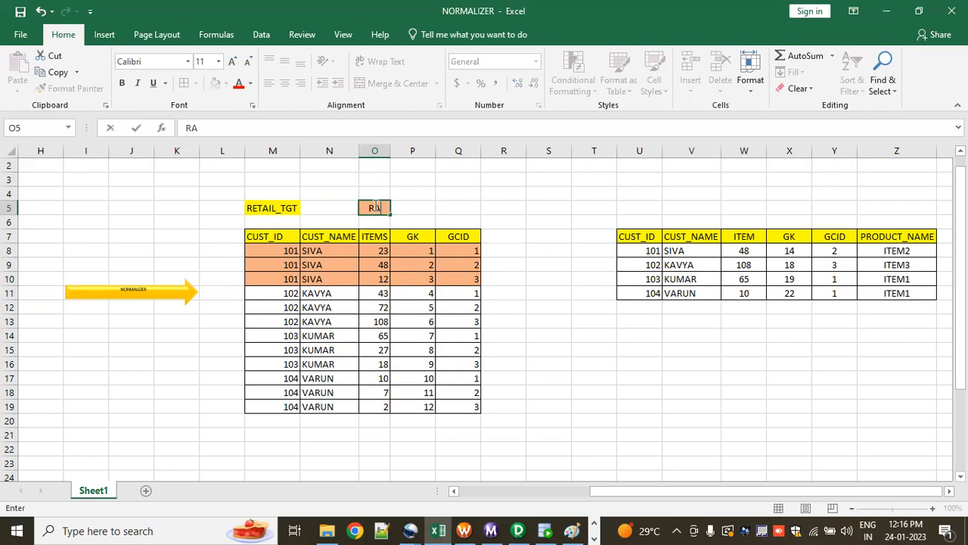
text(NK)
click(408, 204)
Step: Set the font colour of the first customer's highest item, 48 in cell O9, to red
drag(376, 193, 385, 422)
click(518, 193)
drag(283, 251, 461, 279)
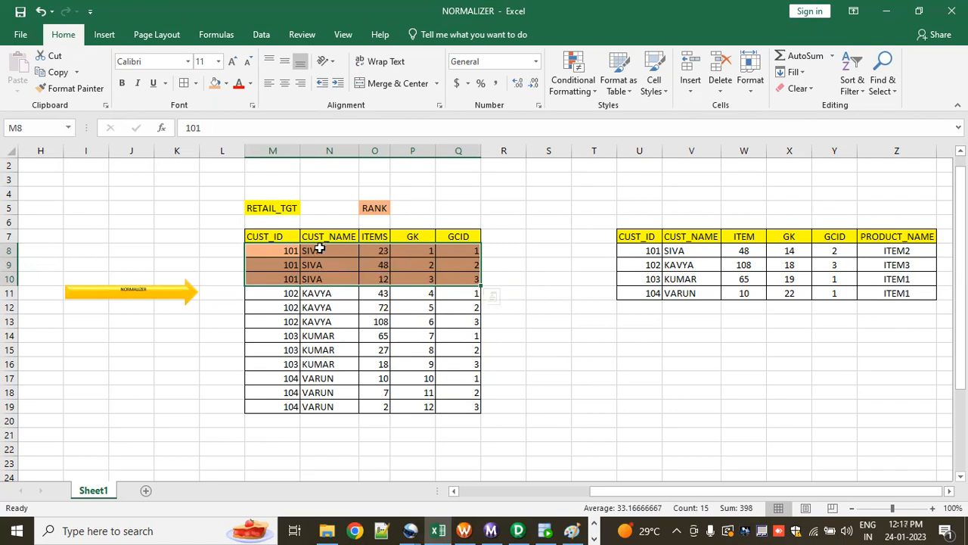
click(401, 209)
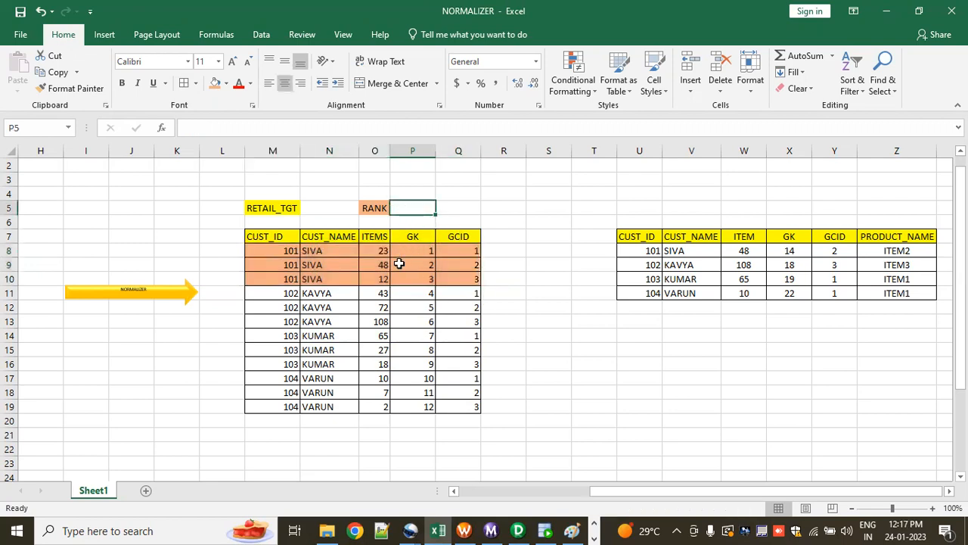
click(491, 266)
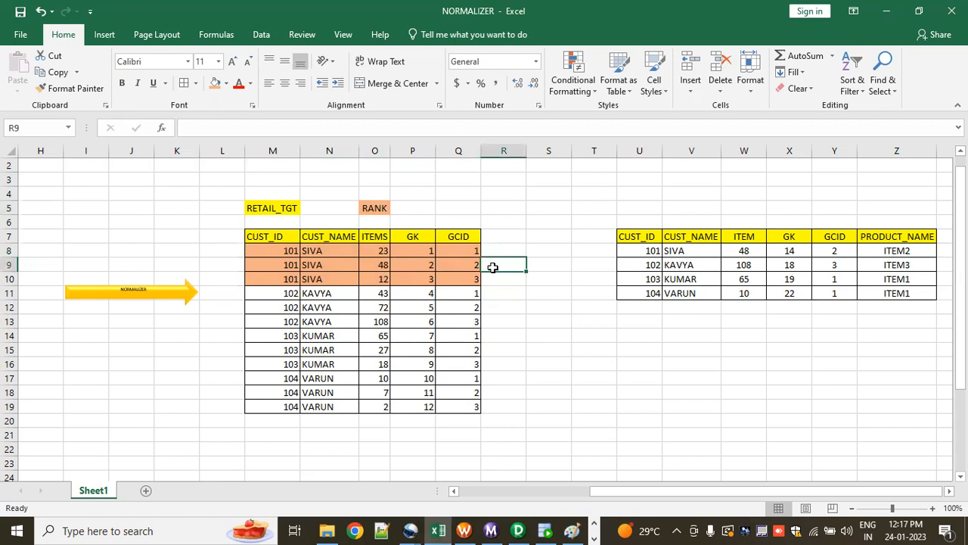
click(380, 266)
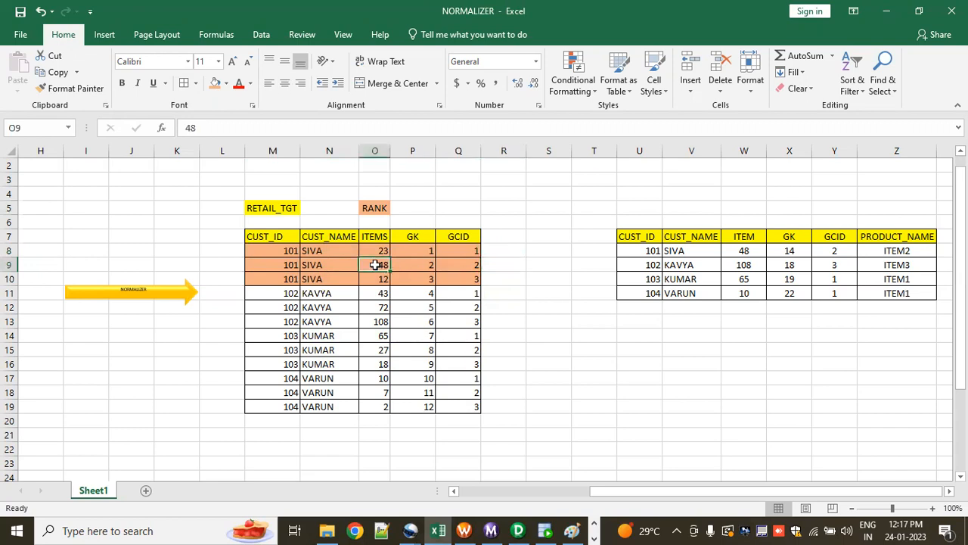
click(239, 84)
click(532, 361)
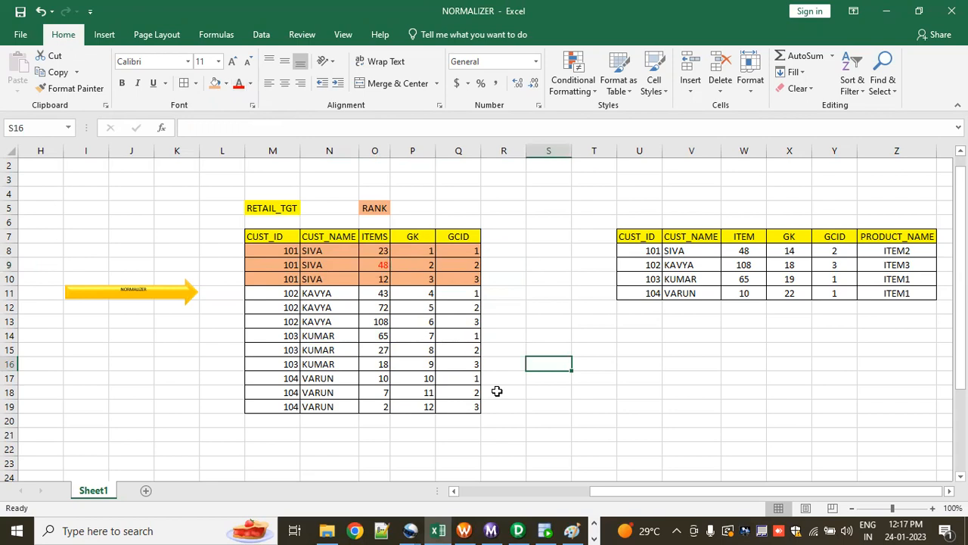
Step: Switch to PowerCenter Designer and review the Top/Bottom and Number of Ranks properties of RNKTRANS
key(alt+Tab)
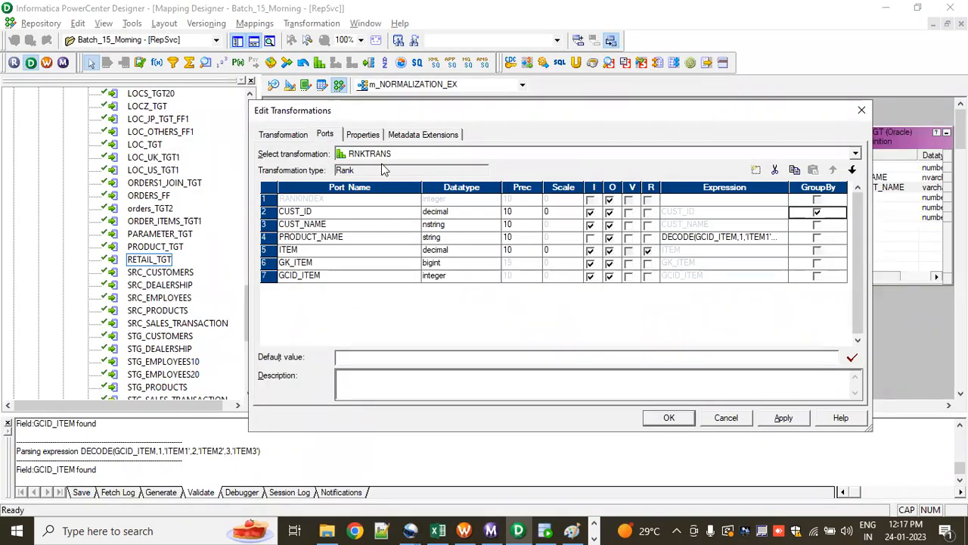
click(363, 135)
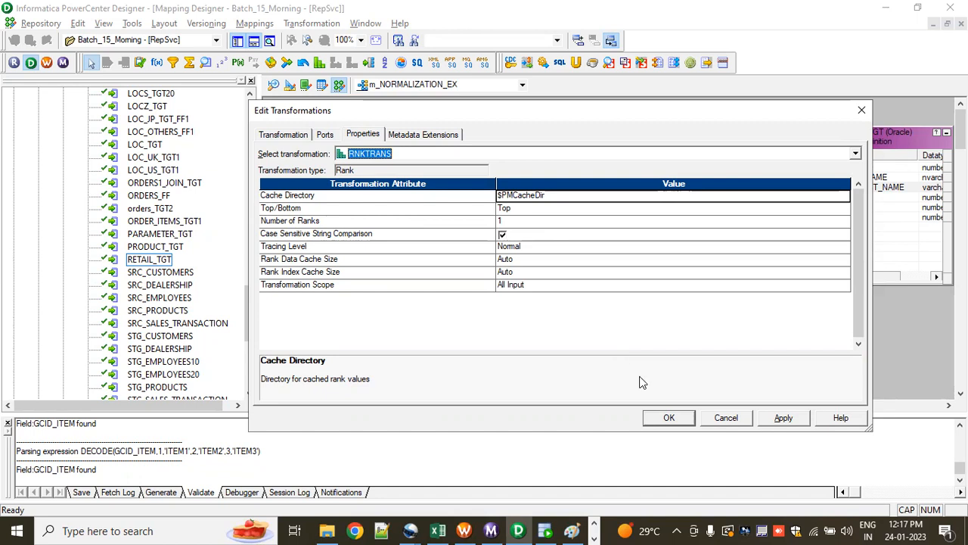
click(332, 135)
Step: Return to the Excel workbook and fill cell S16 and the second customer's rows, M11:Q13, with yellow
key(alt+Tab)
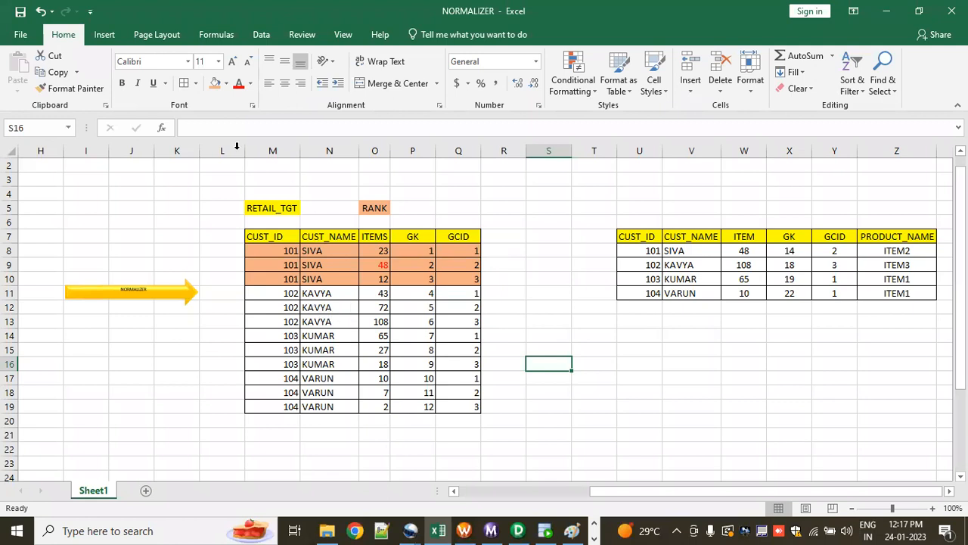
click(226, 84)
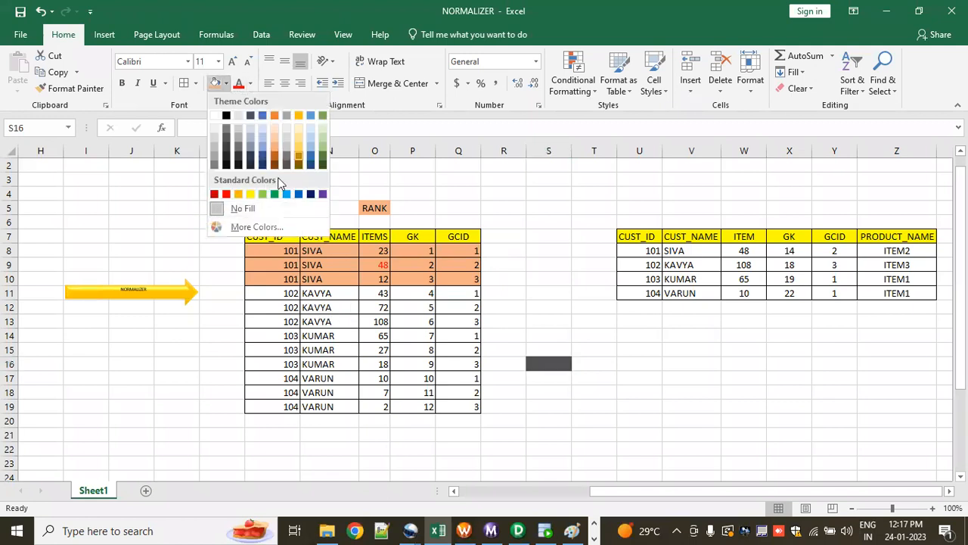
click(250, 193)
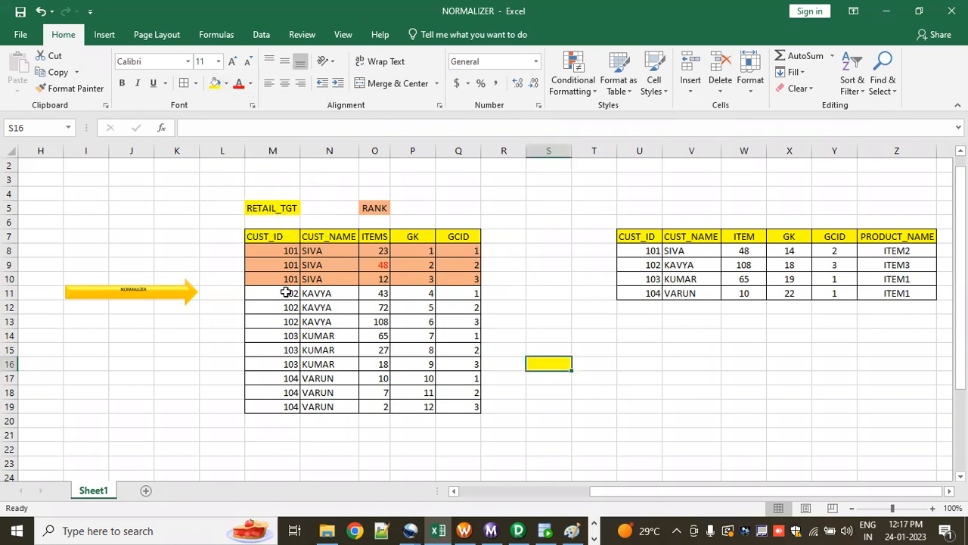
mouse_move(286, 292)
mouse_down()
mouse_move(417, 326)
mouse_move(459, 321)
mouse_up()
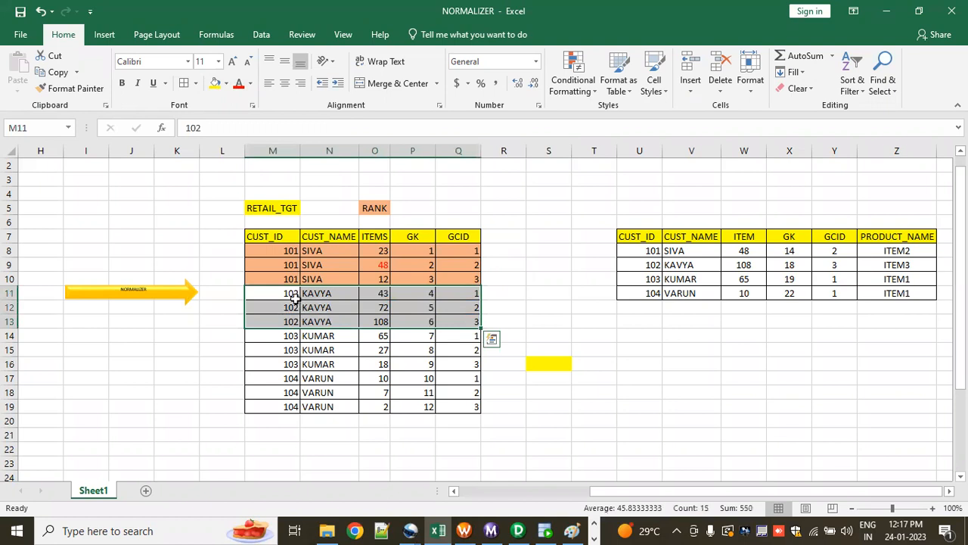
click(215, 83)
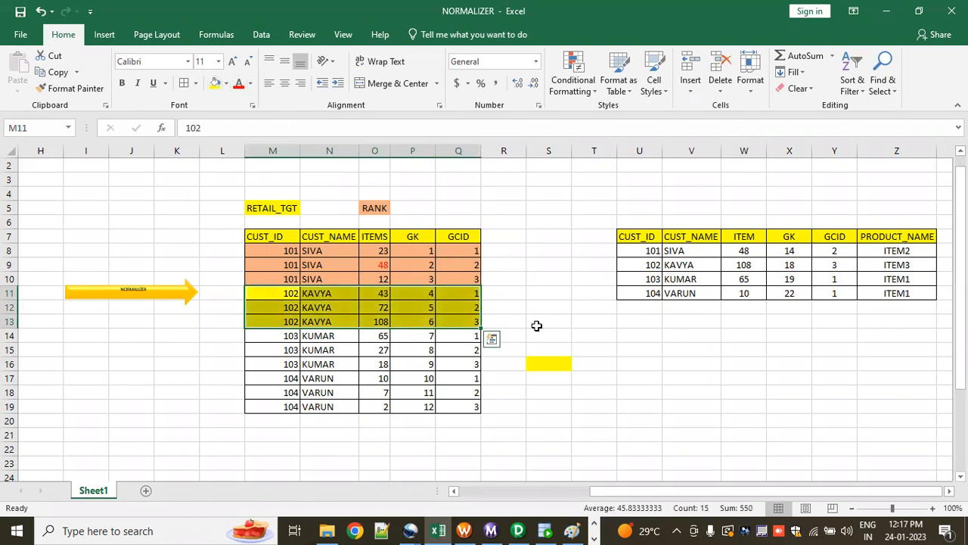
click(536, 323)
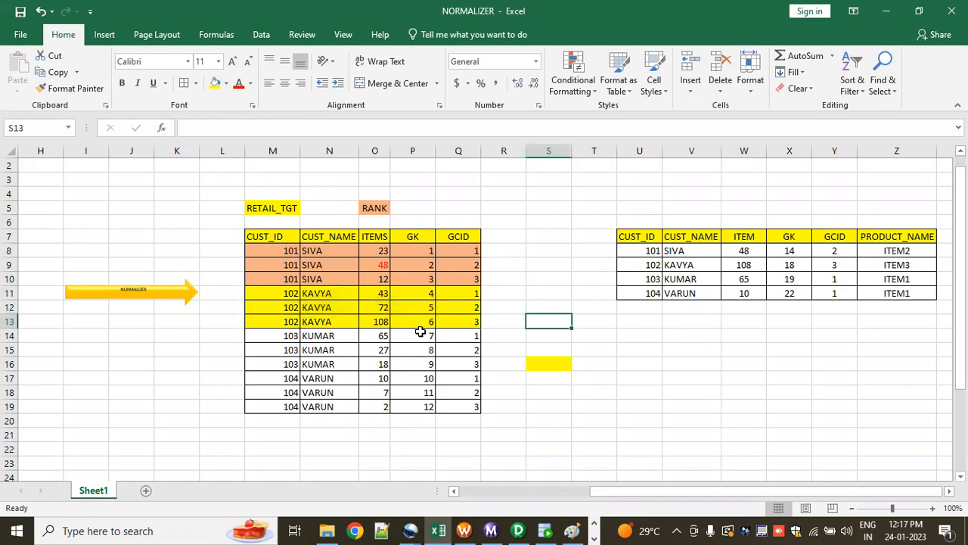
Step: Set the font colour of the second customer's highest item, 108 in cell O13, to red
click(382, 323)
click(237, 83)
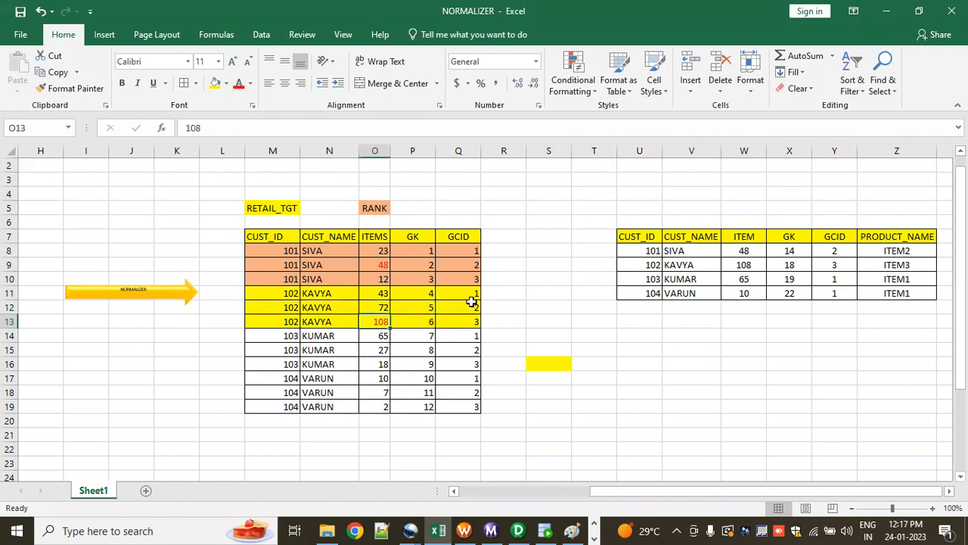
click(513, 302)
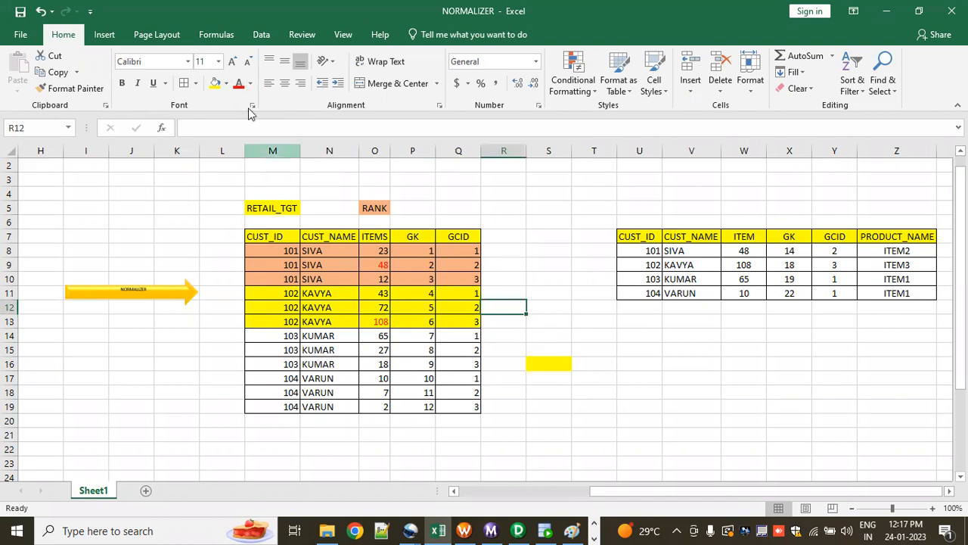
Step: Fill the third customer's rows, M14:Q16, with a darker blue theme colour
drag(272, 335, 450, 364)
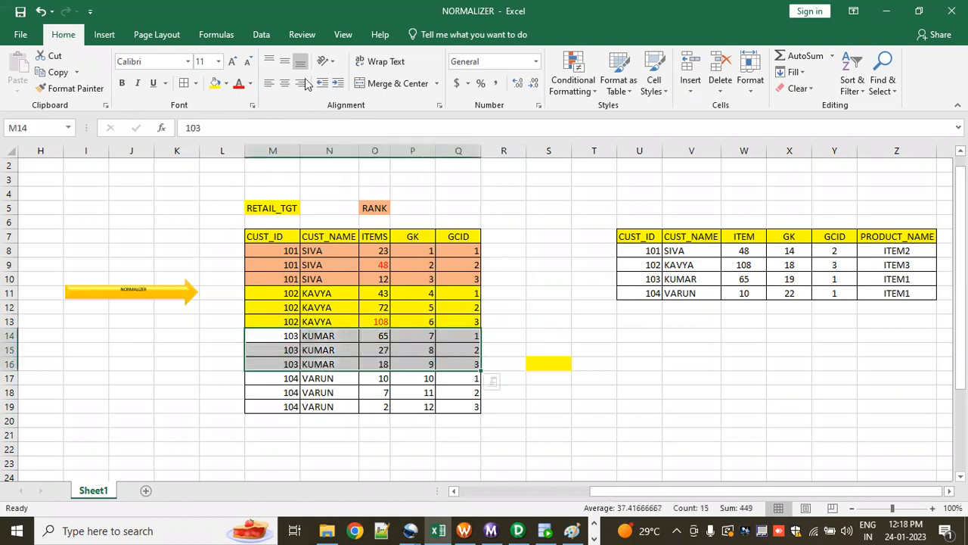
click(226, 84)
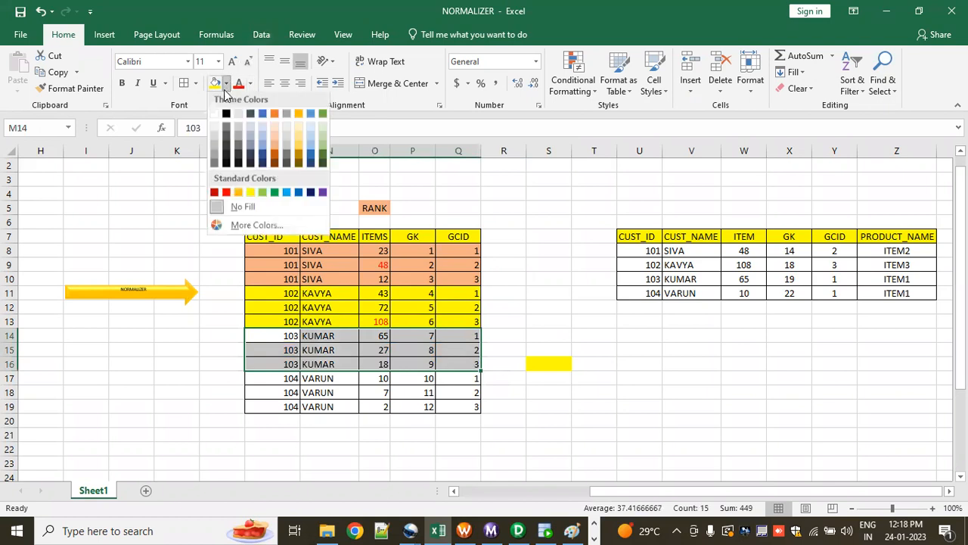
click(310, 161)
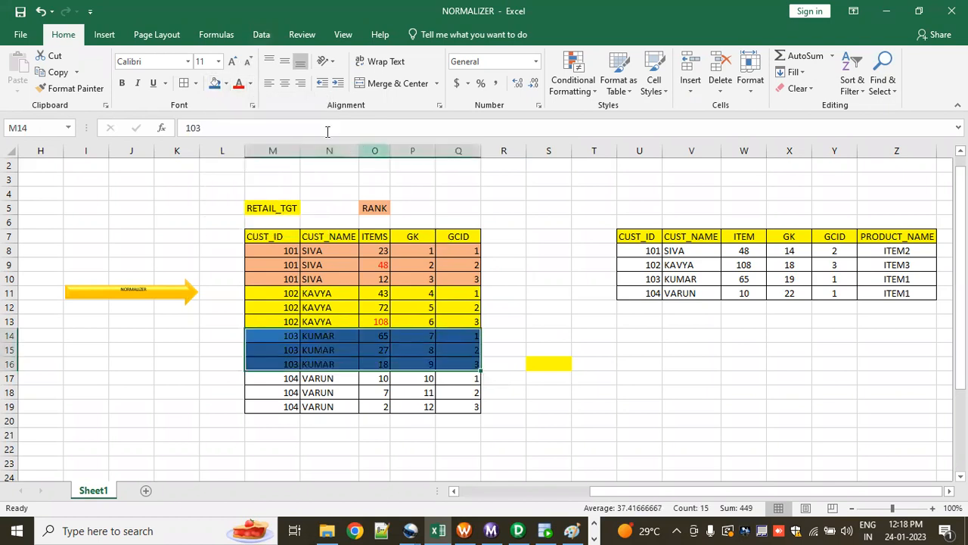
click(512, 291)
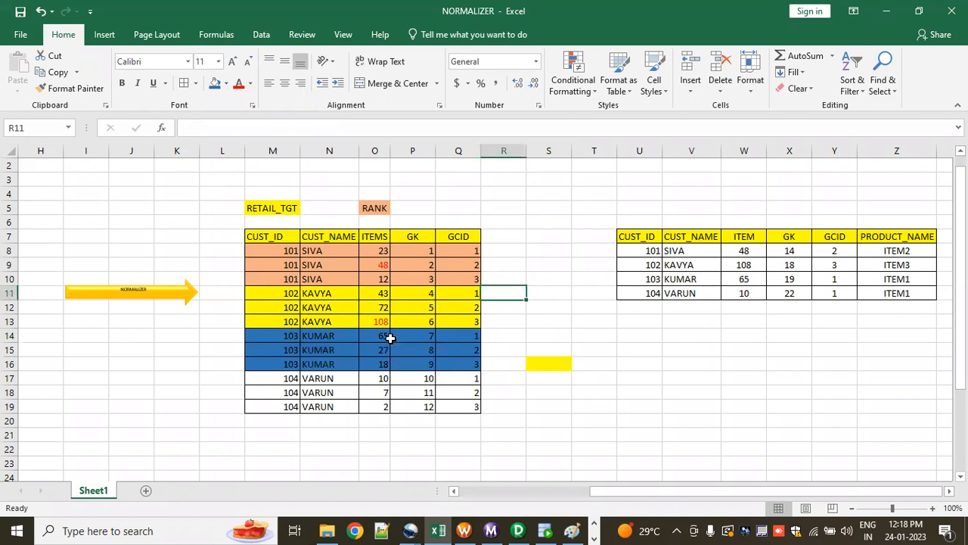
Step: Set the font colour of the third and fourth customers' highest items, cells O14 and O17, to red
click(374, 338)
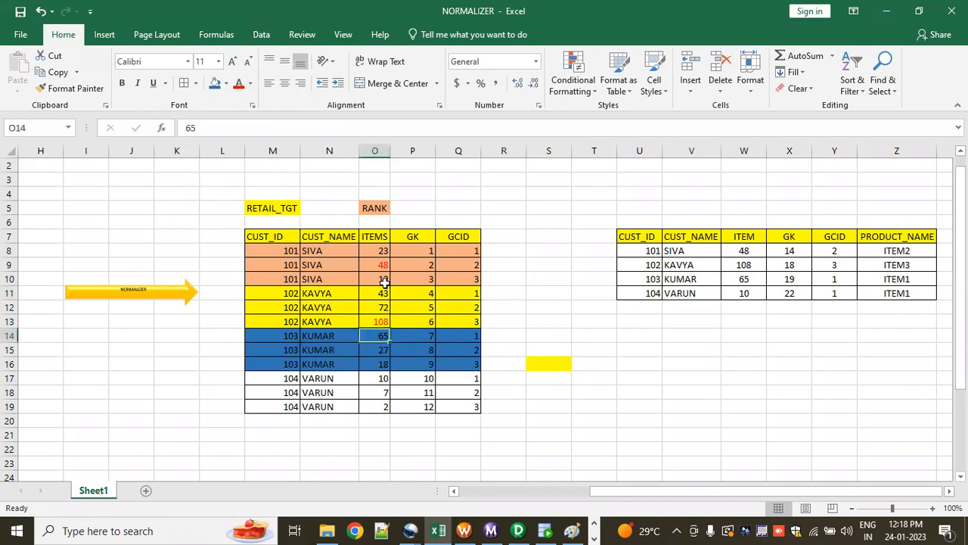
click(238, 83)
click(535, 432)
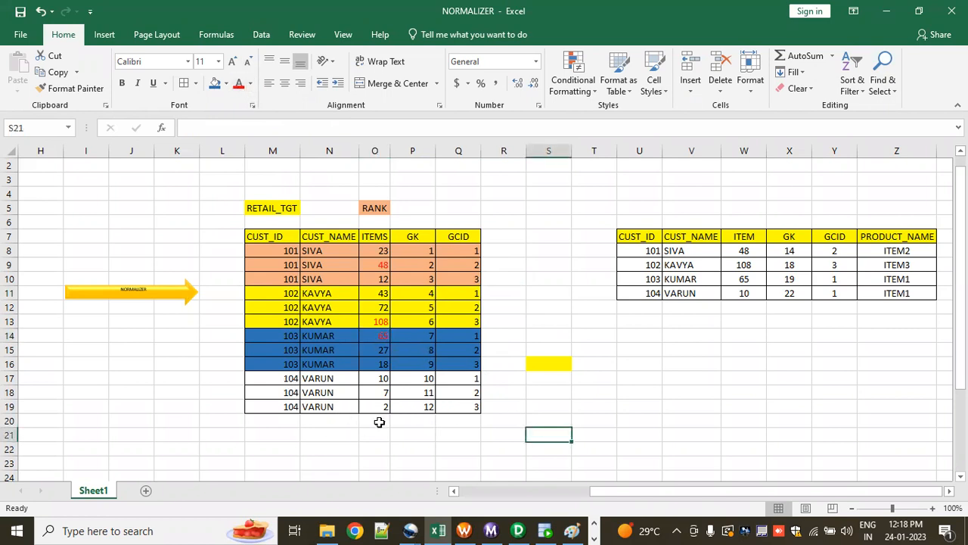
click(381, 380)
click(239, 84)
click(545, 315)
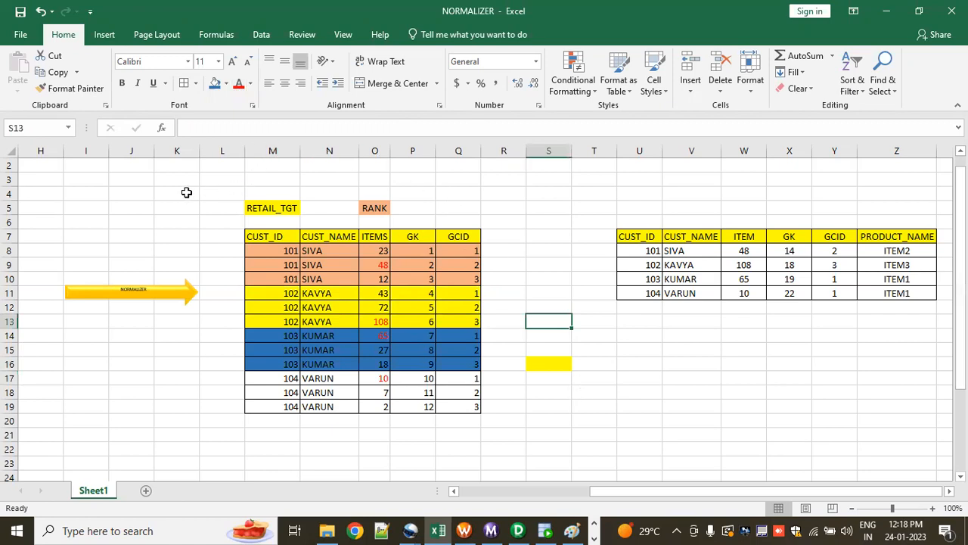
Step: Review the row holding each customer's highest item in the RETAIL_TGT table, rows 9, 13, 14 and 17
drag(264, 263, 473, 264)
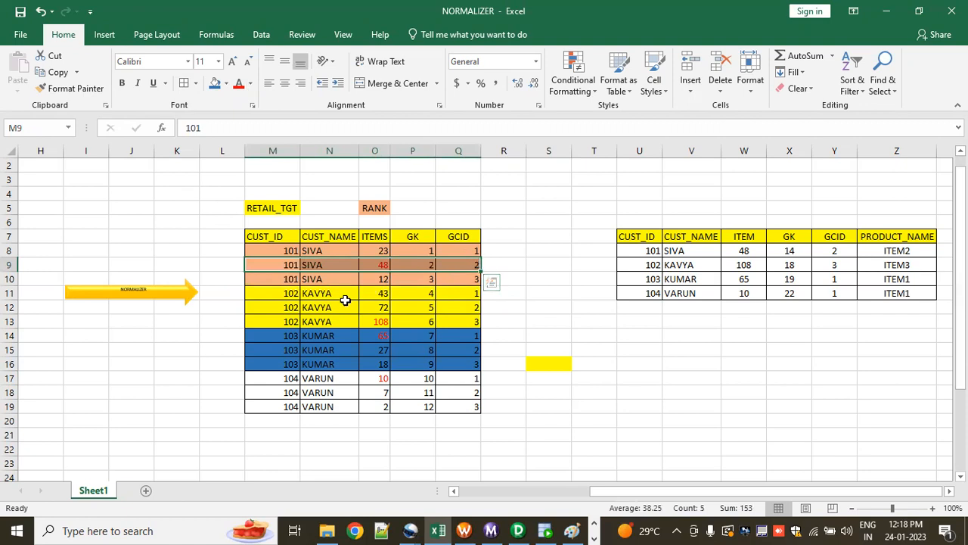
drag(288, 261, 519, 264)
drag(270, 323, 529, 318)
drag(283, 338, 515, 339)
drag(281, 379, 509, 376)
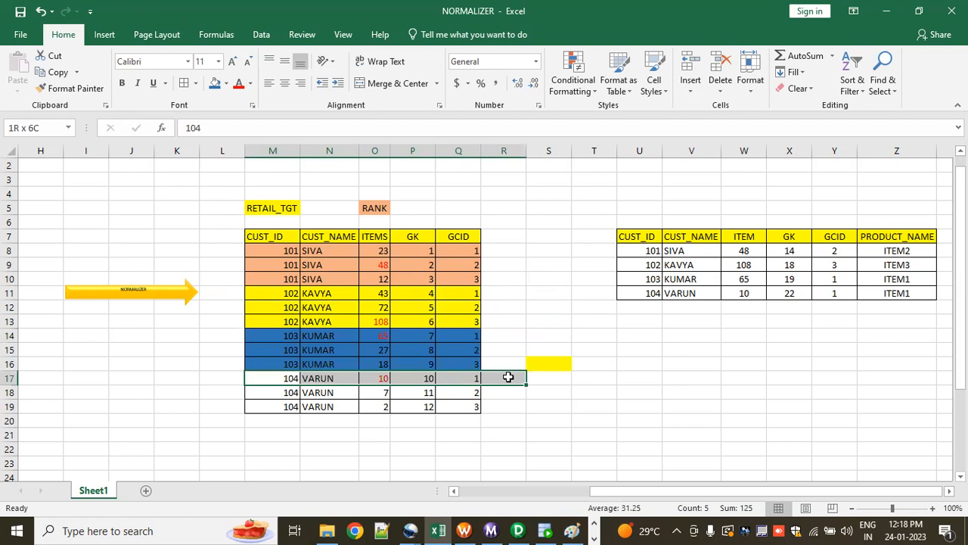
click(635, 384)
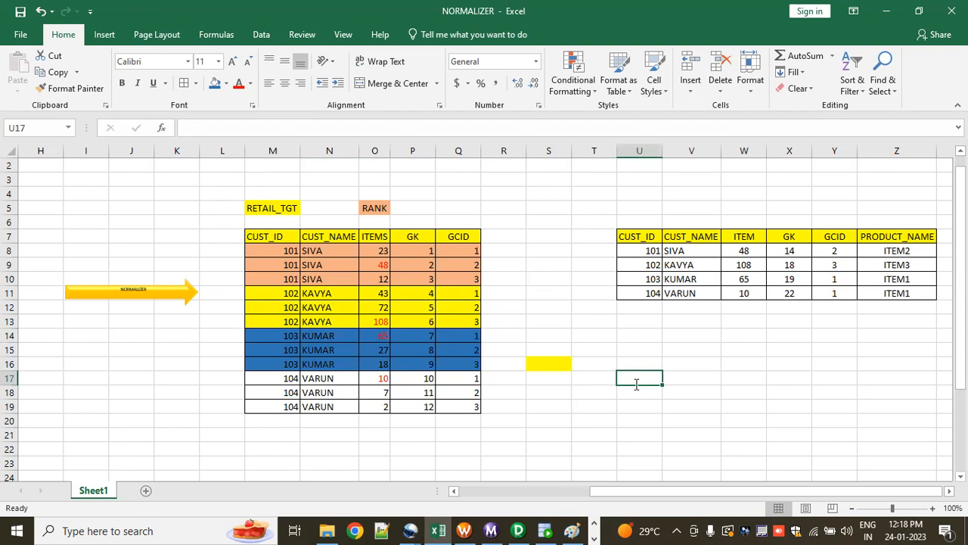
Step: Switch to PowerCenter Designer and apply the RNKTRANS edits, closing the transformation editor
key(alt+Tab)
click(783, 419)
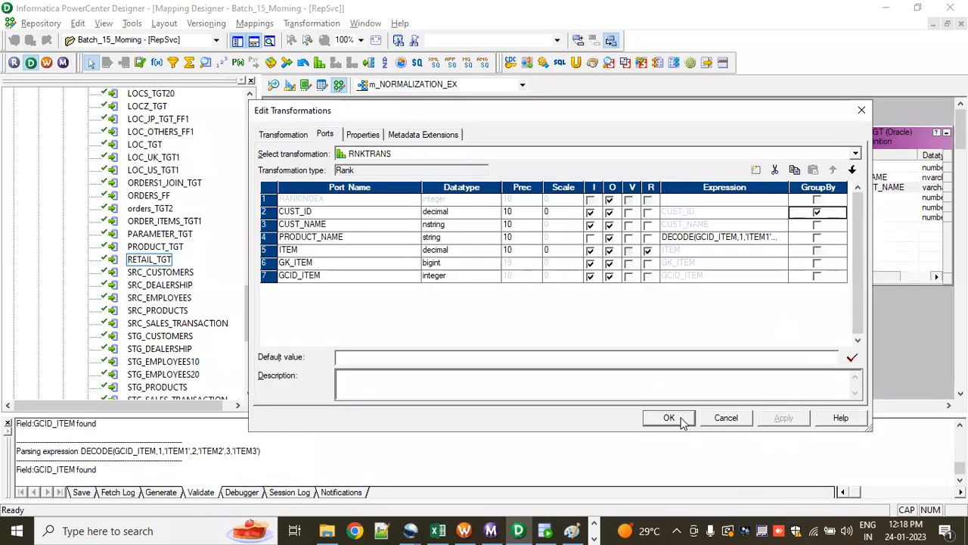
click(684, 422)
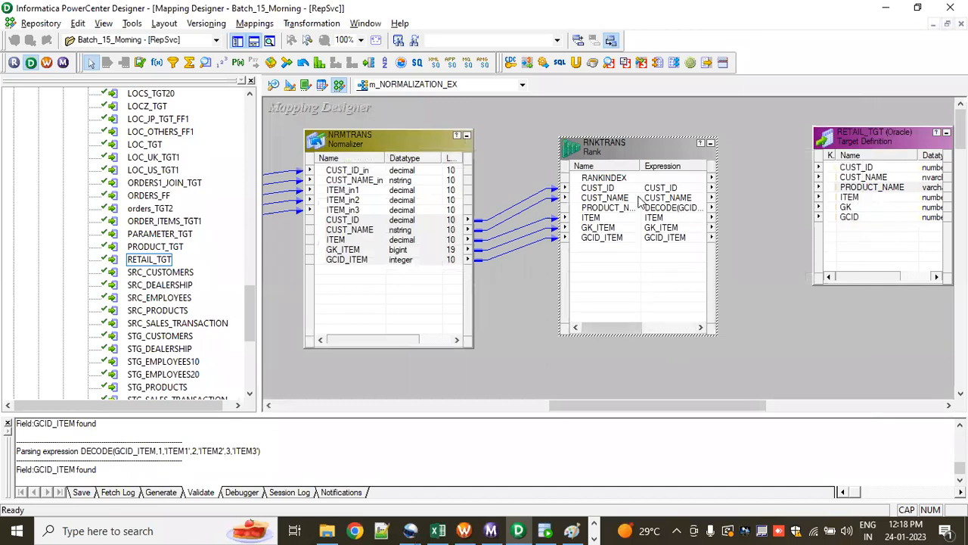
Step: Link the RNKTRANS ports CUST_ID through GCID_ITEM to the matching RETAIL_TGT columns, leaving out RANKINDEX, and save the mapping
click(631, 189)
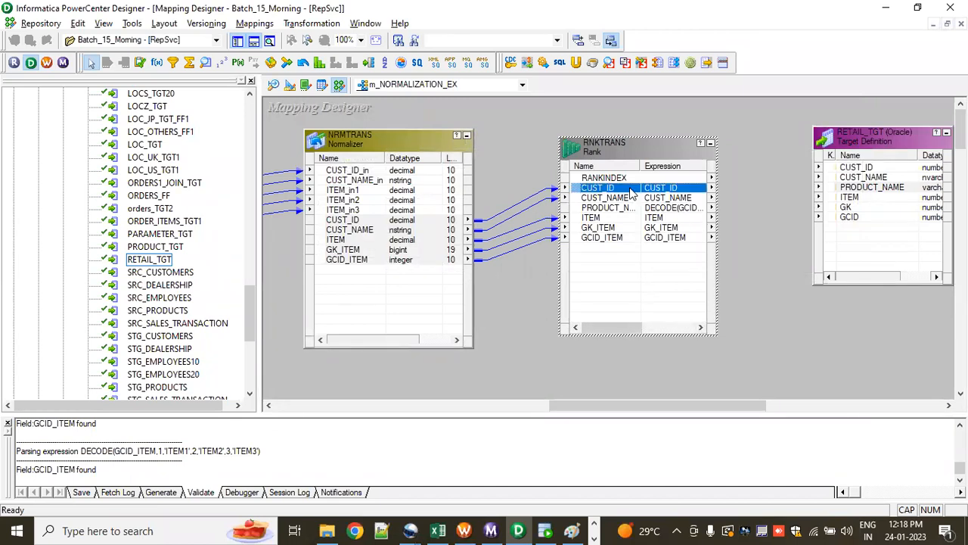
right_click(630, 190)
click(654, 198)
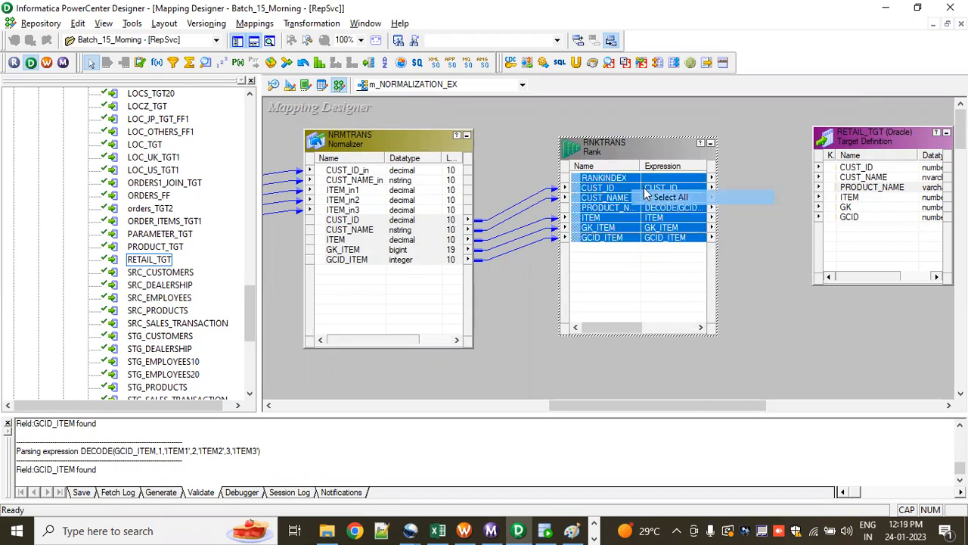
click(634, 189)
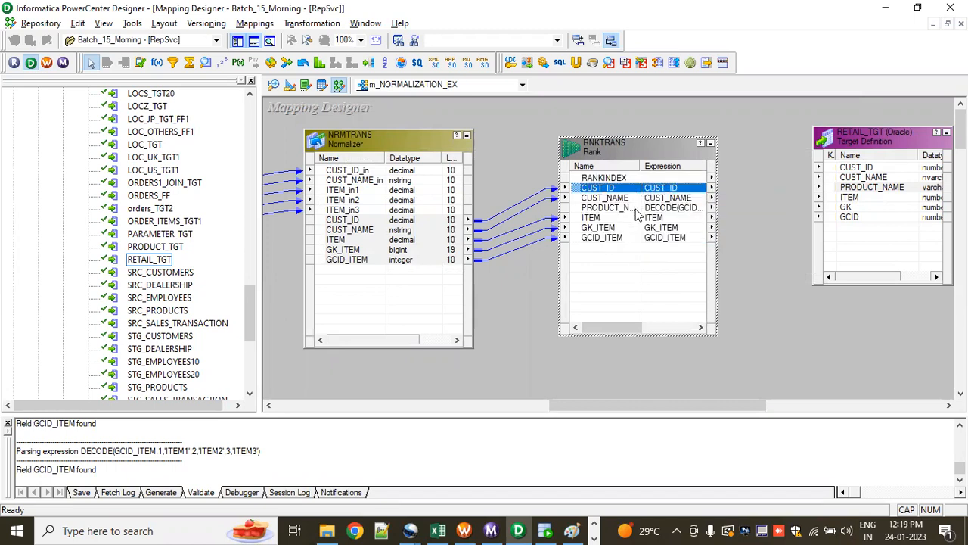
shift+click(643, 240)
drag(661, 191, 839, 168)
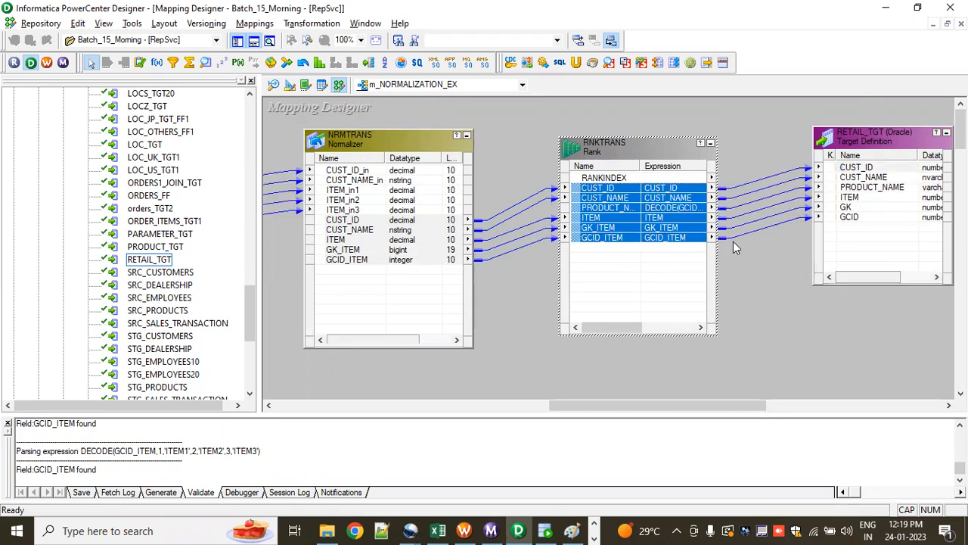
key(ctrl+s)
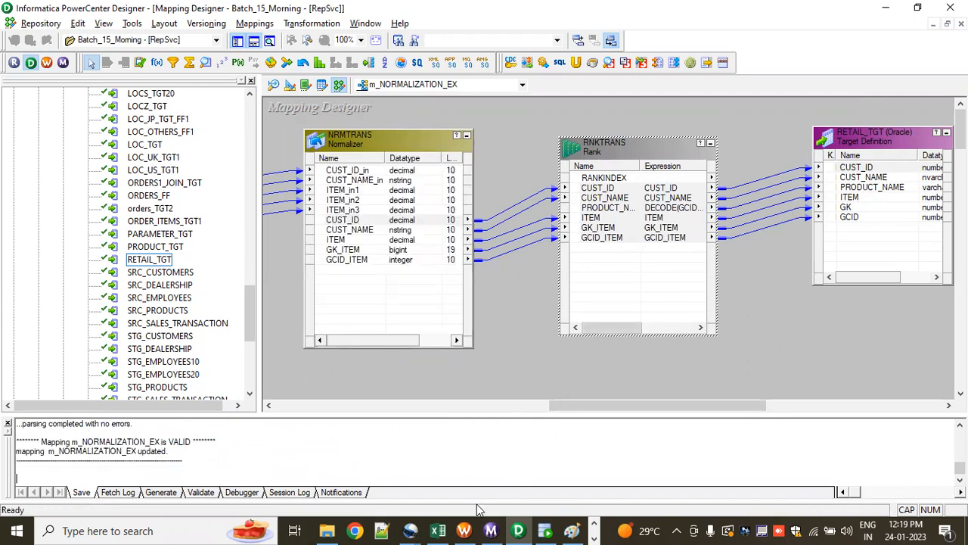
Step: Switch to Workflow Manager, refresh the mapping of session s_m_NORMALIZATION_EX and save the workflow
click(464, 530)
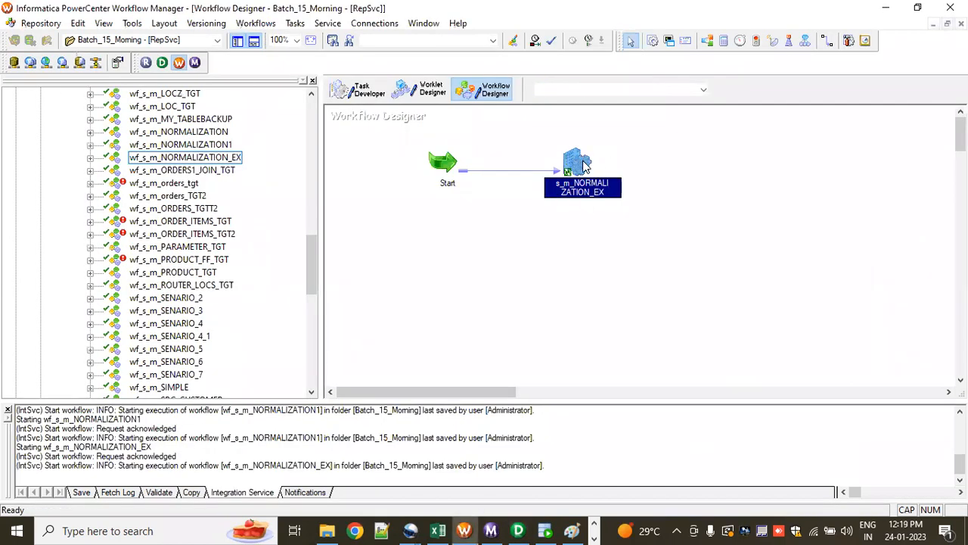
right_click(585, 162)
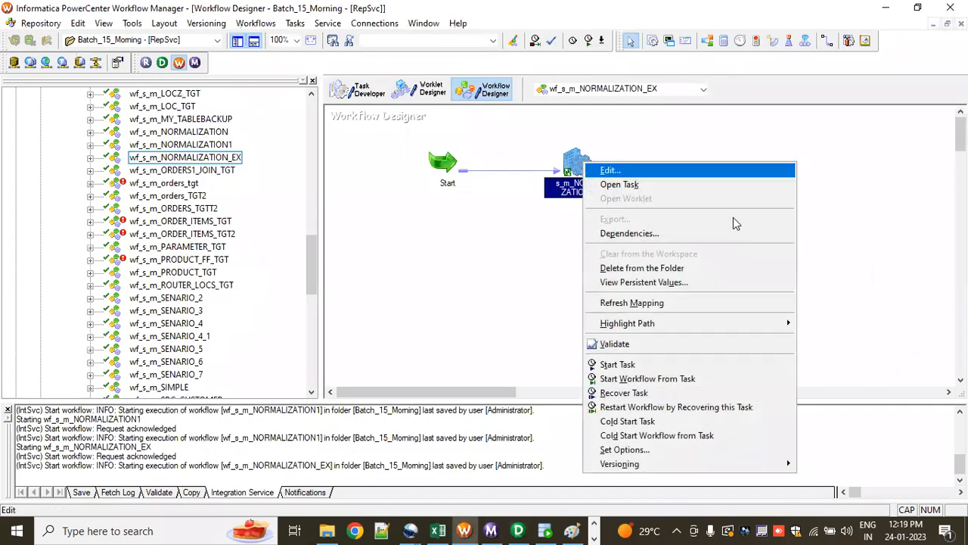
click(653, 304)
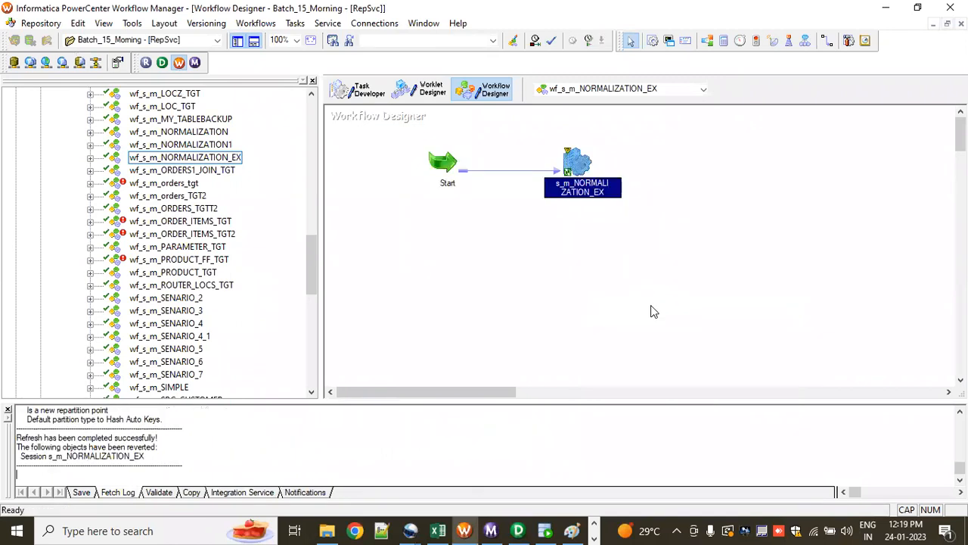
key(ctrl+s)
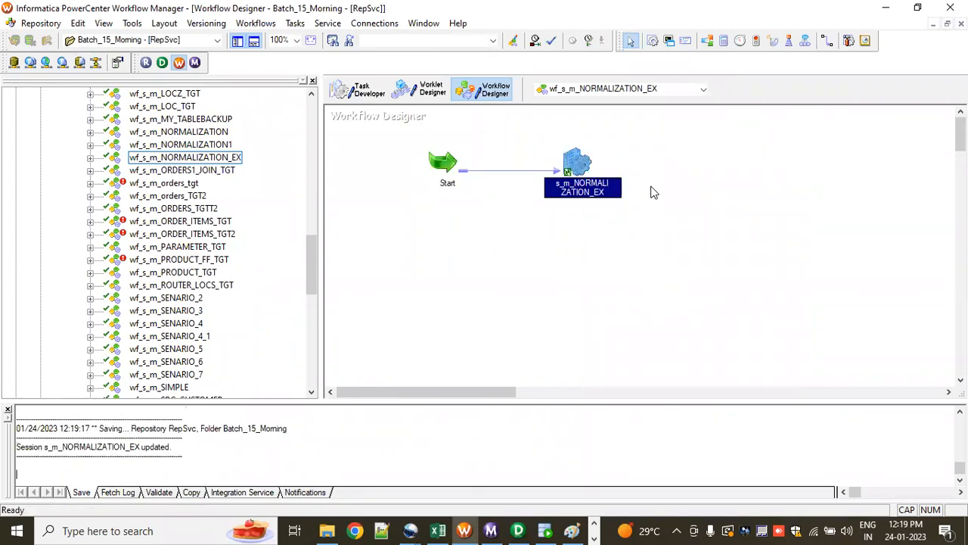
Step: Start workflow wf_s_m_NORMALIZATION_EX and check its run in Workflow Monitor
right_click(641, 223)
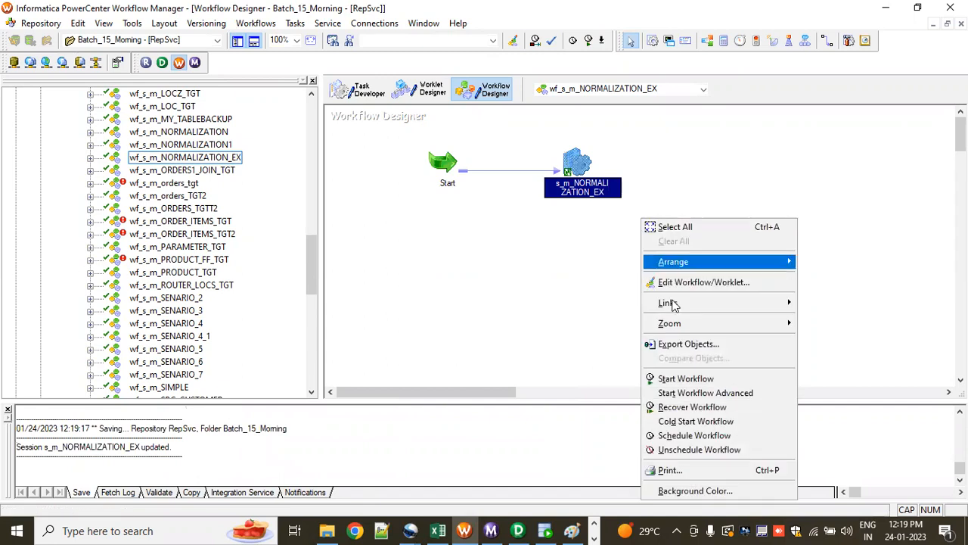
click(679, 380)
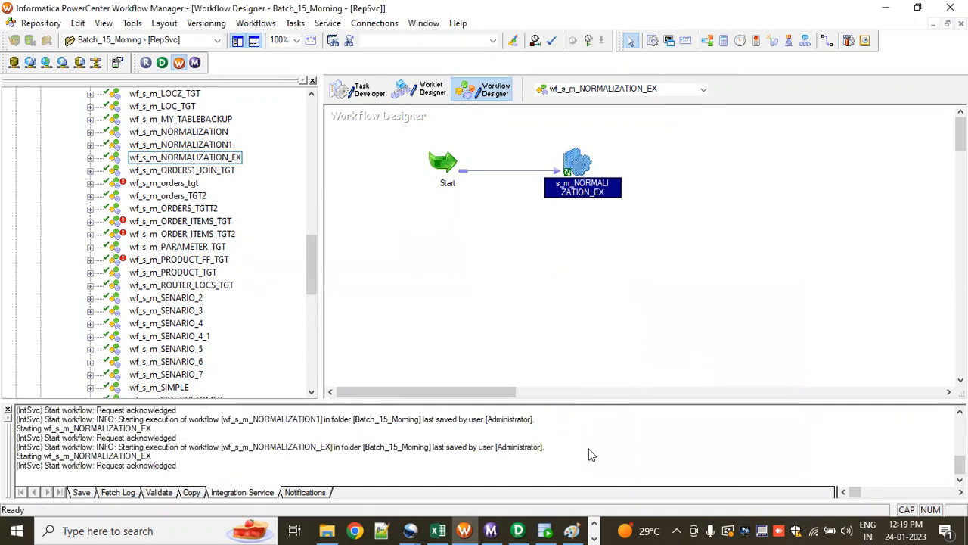
click(492, 530)
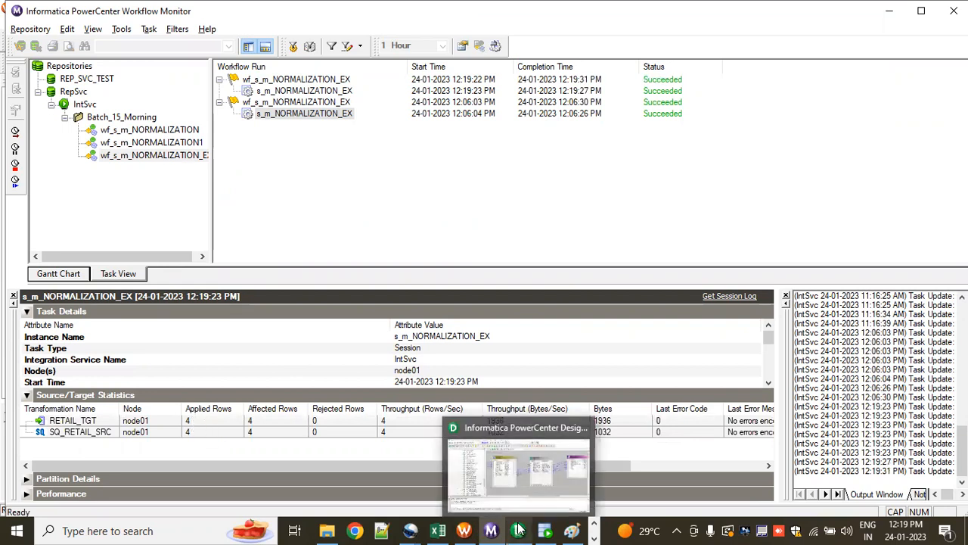
Step: Review the expected rows U8:Z11 in Excel and run SELECT * FROM RETAIL_TGT in SQL Developer
click(438, 530)
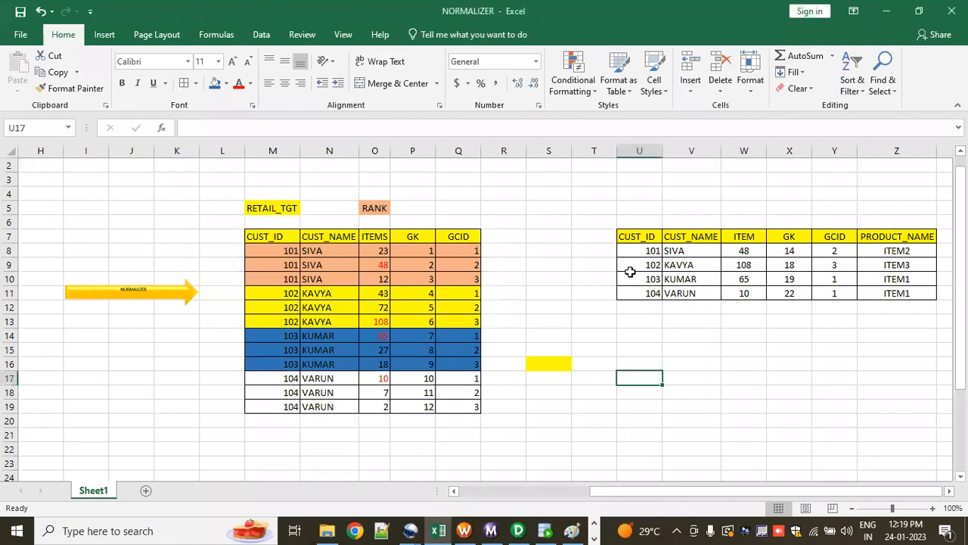
drag(651, 252, 865, 291)
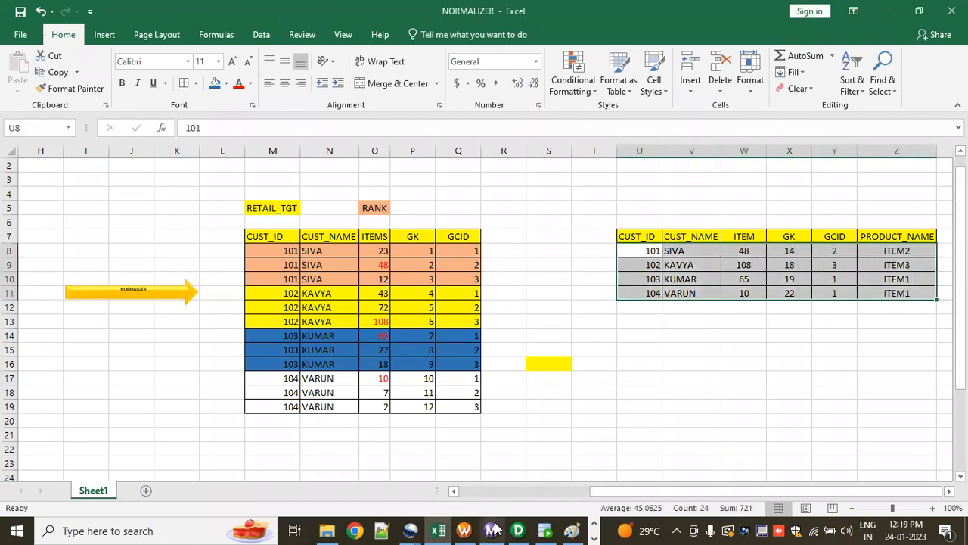
click(543, 529)
triple_click(430, 225)
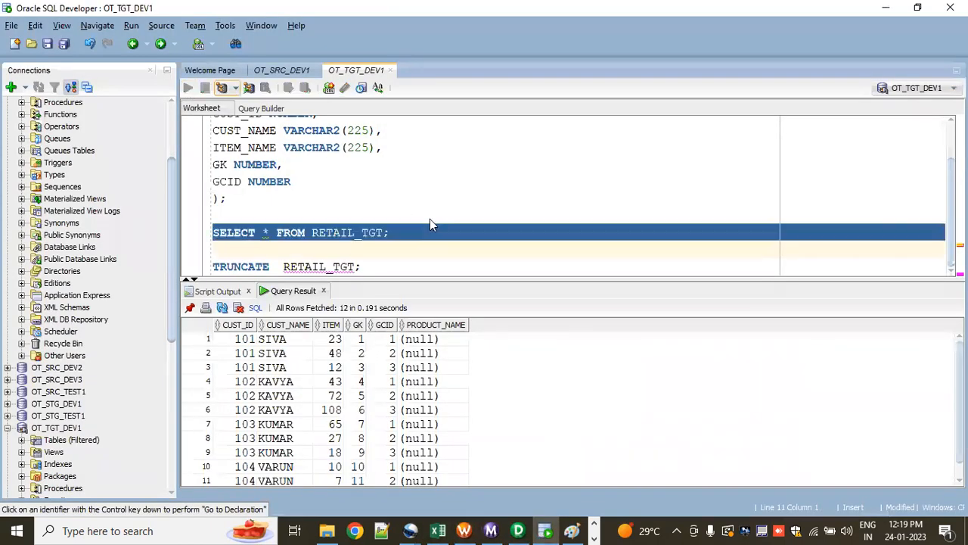
key(ctrl+Return)
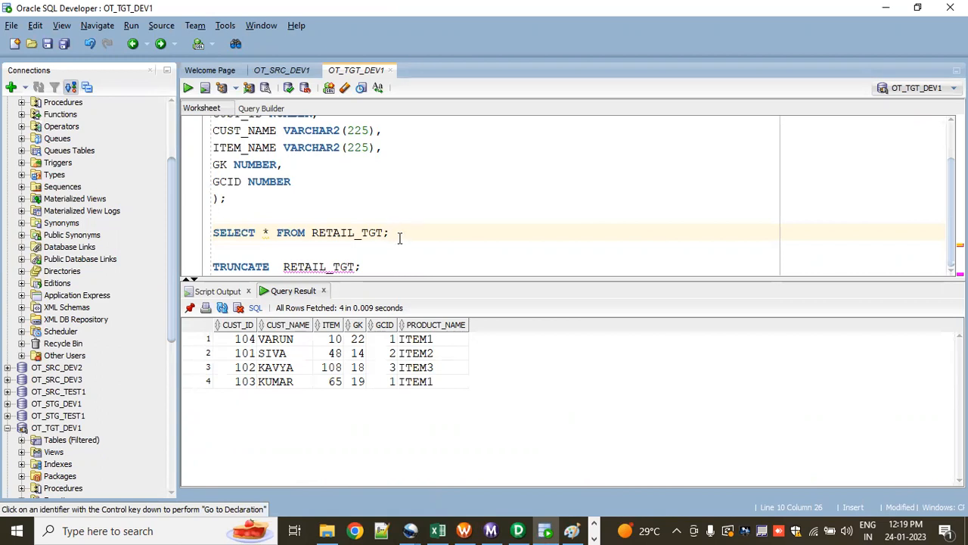
Step: Add ORDER BY CUST_ID to the RETAIL_TGT query and rerun it
key(Return)
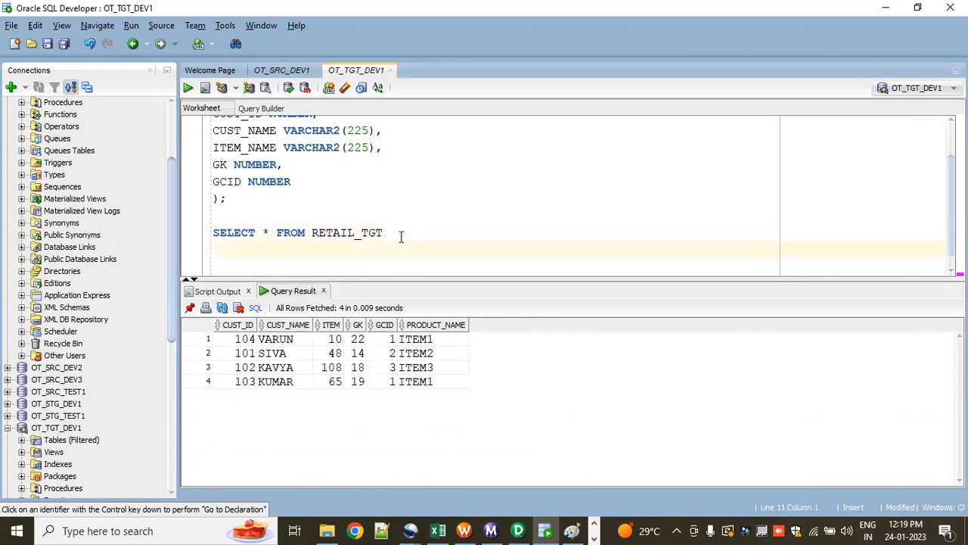
text(OR)
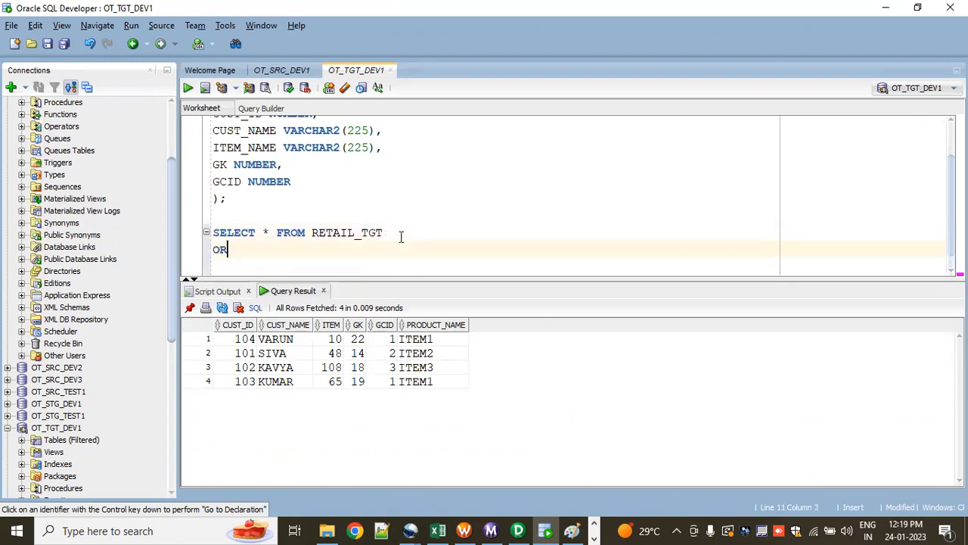
text(DER BY )
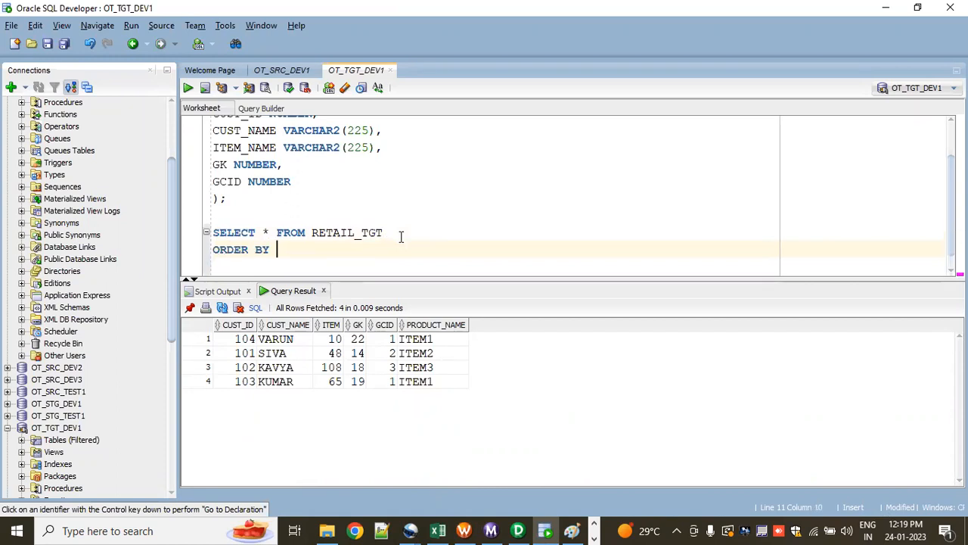
text(CUST)
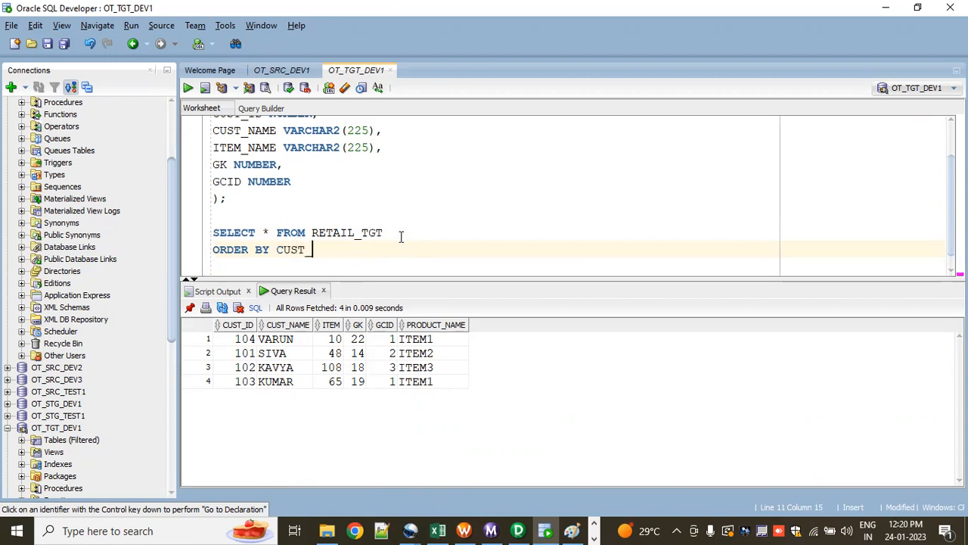
text(_ID;)
key(ctrl+Return)
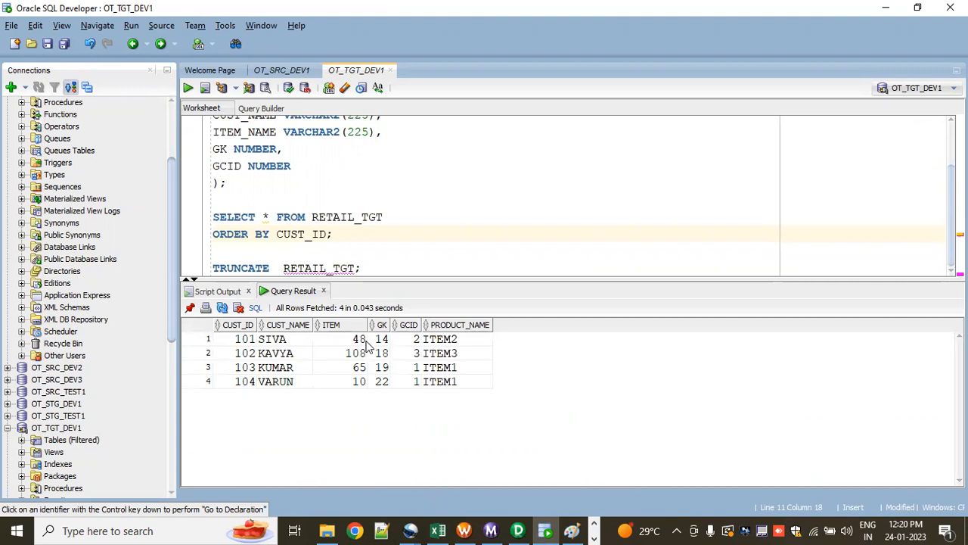
Step: Examine each customer's ITEM and PRODUCT_NAME values in the query result
click(242, 340)
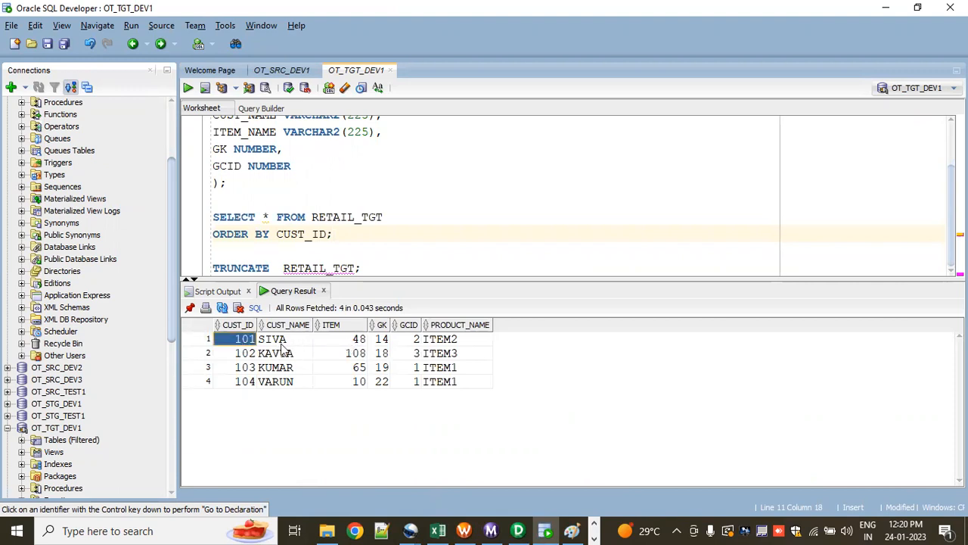
click(281, 343)
click(358, 342)
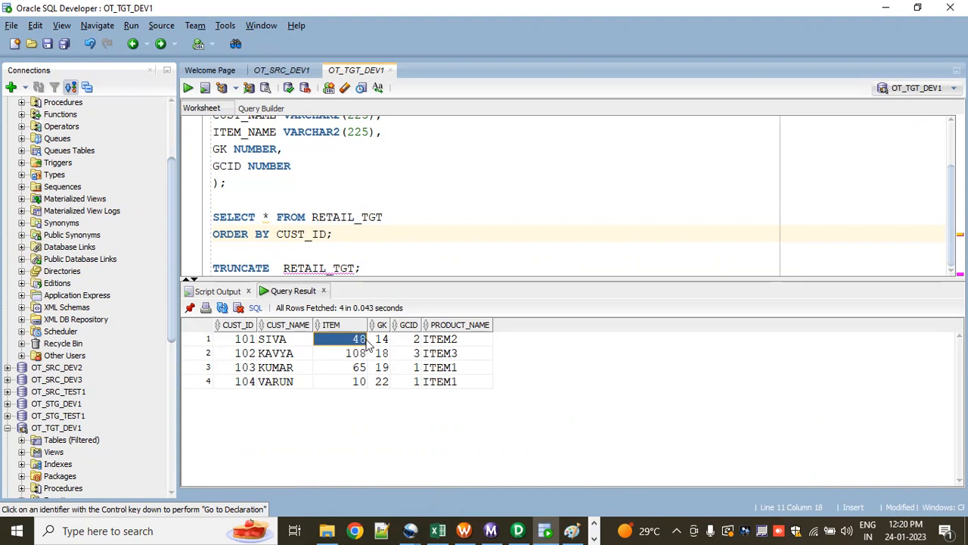
click(439, 341)
click(362, 344)
click(436, 358)
click(360, 357)
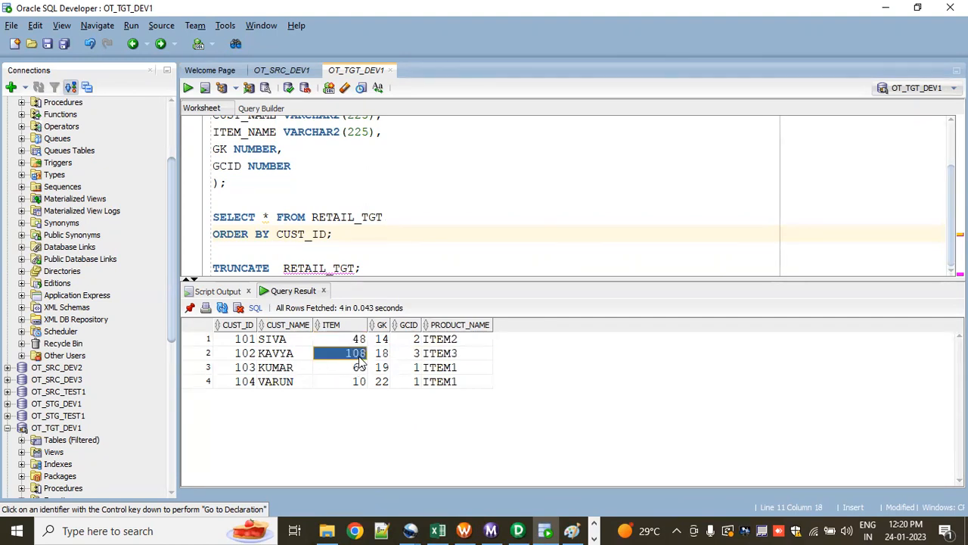
click(292, 370)
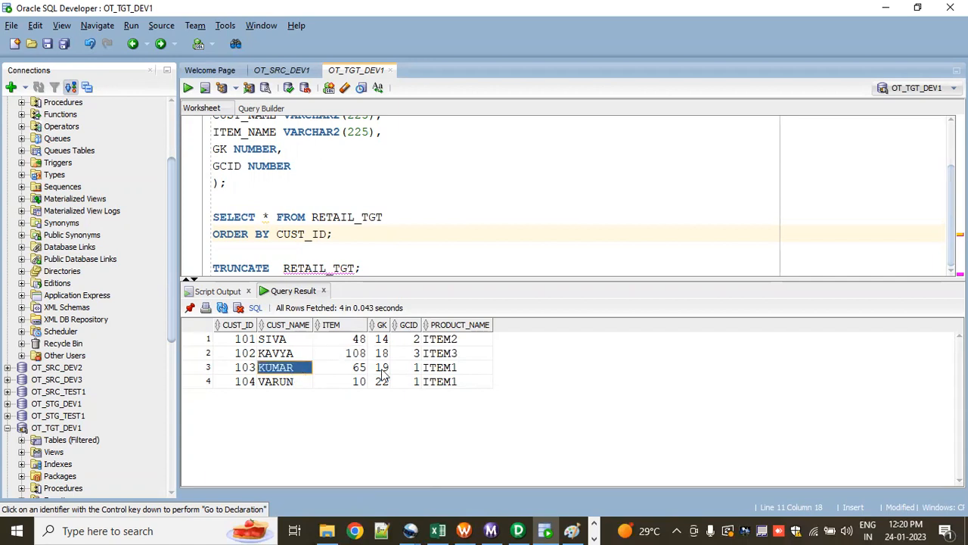
click(437, 369)
click(359, 371)
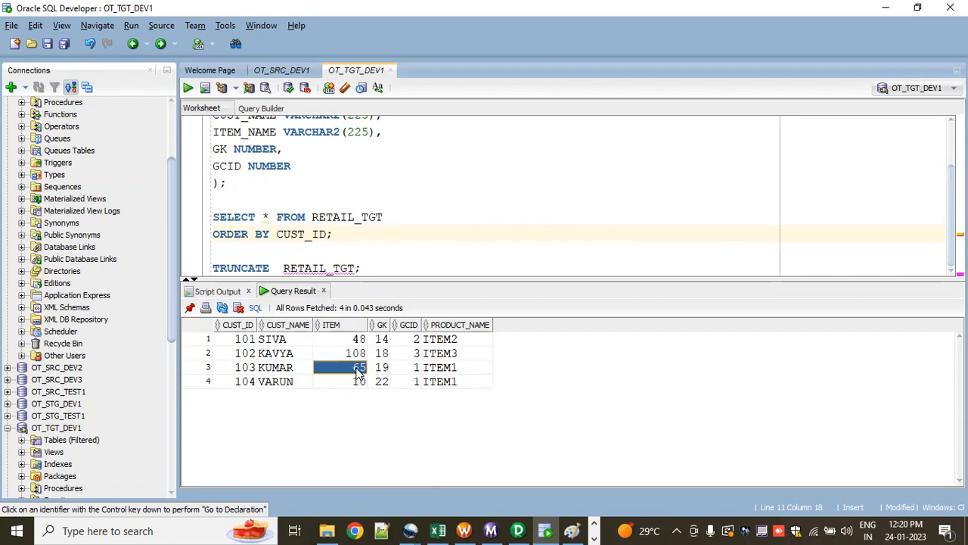
click(279, 384)
click(431, 381)
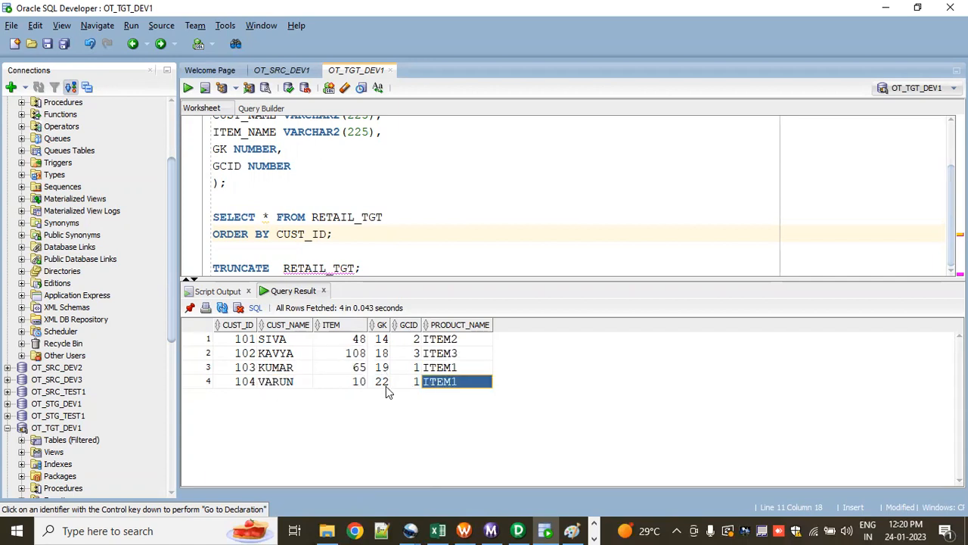
click(358, 384)
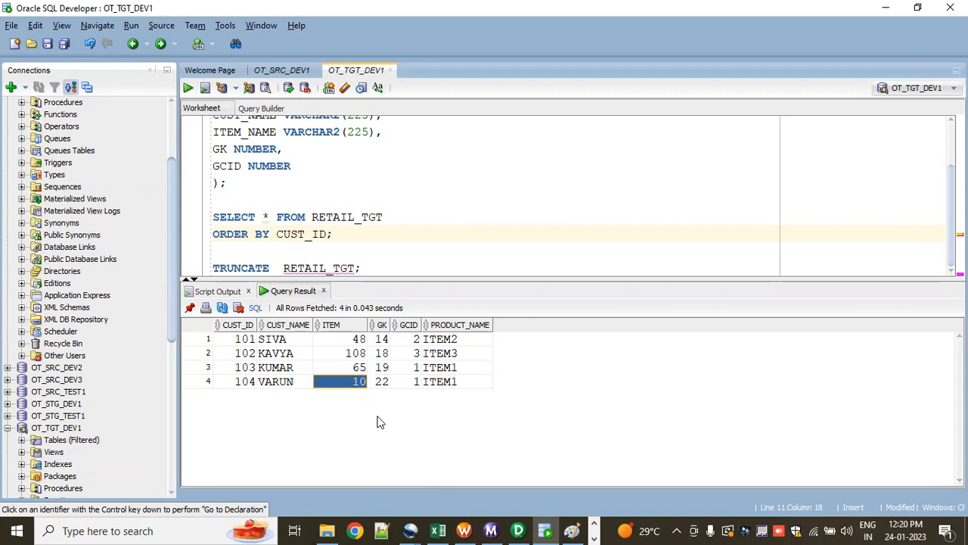
Step: Switch to Excel to compare the expected rows U8:Z11 with the query result, and return to SQL Developer
key(alt+Tab)
click(789, 349)
drag(643, 251, 896, 293)
drag(789, 205, 831, 327)
key(alt+Tab)
click(896, 79)
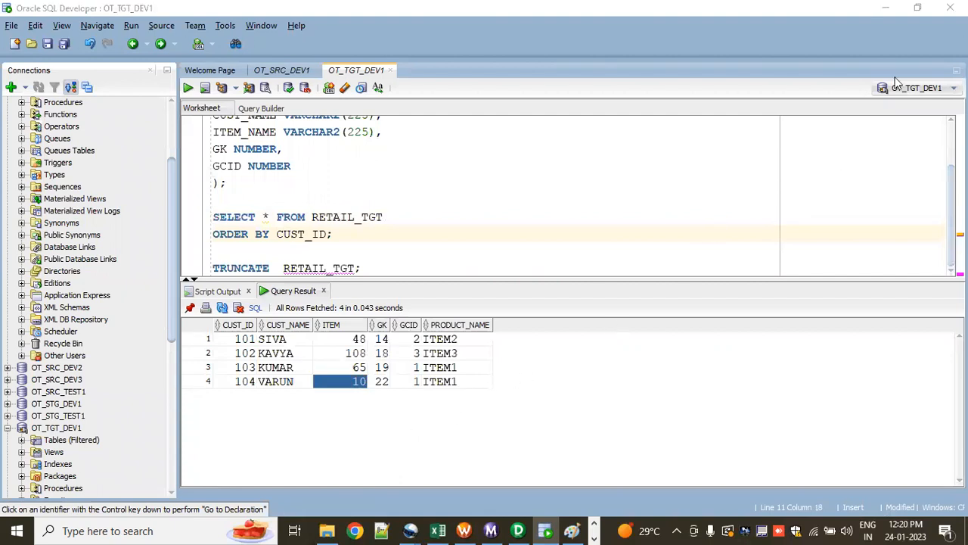